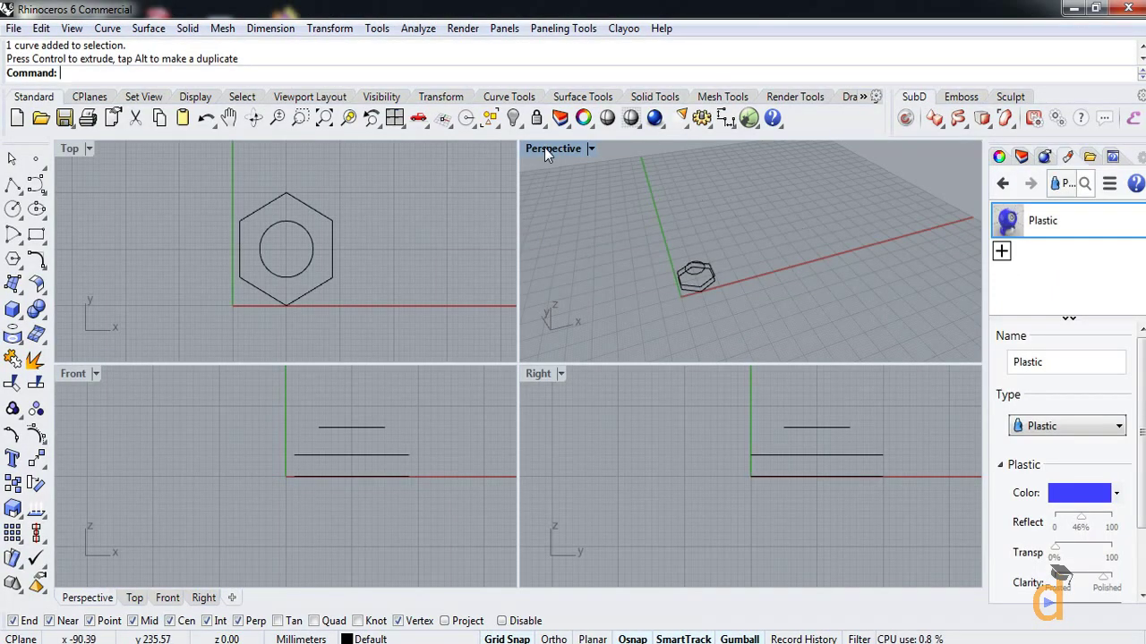
Maximize the Perspective view and start a loft through the circle and both hexagons, keeping the proposed seam points
right_click_drag(773, 341, 590, 189)
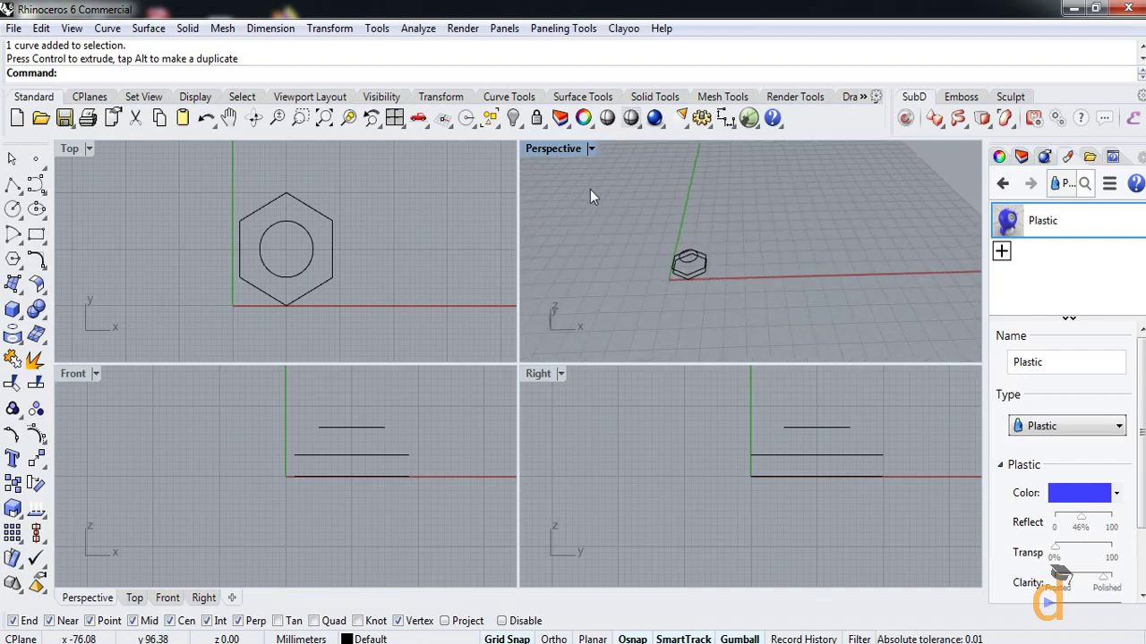
double_click(548, 149)
right_click_drag(478, 379, 419, 247)
scroll(331, 327, "up", 3)
scroll(331, 327, "up", 2)
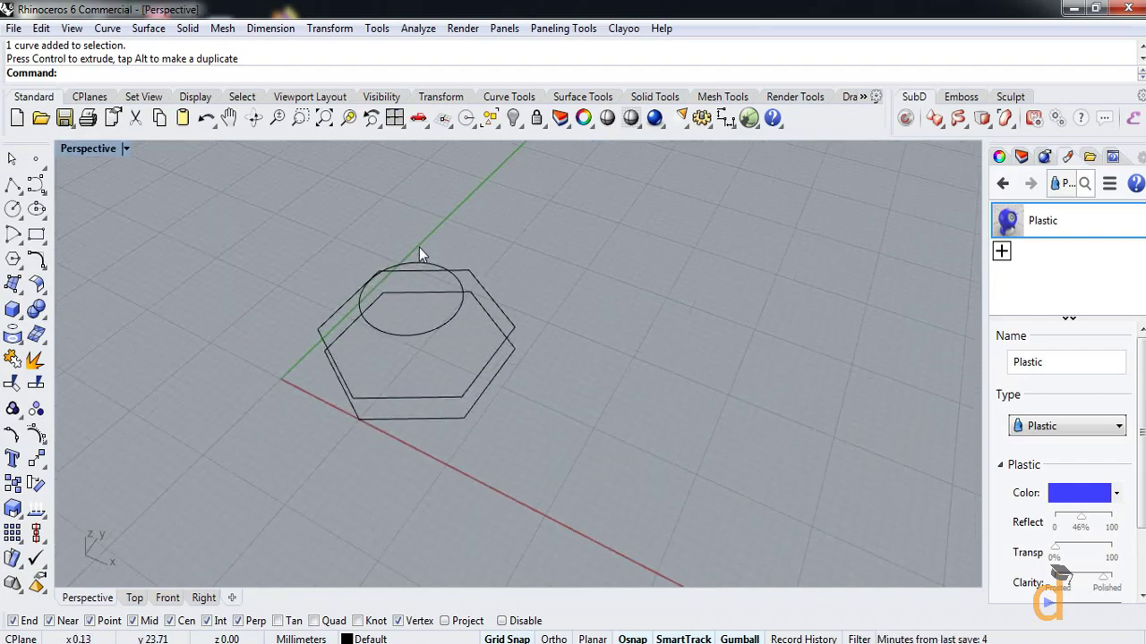
left_click(148, 29)
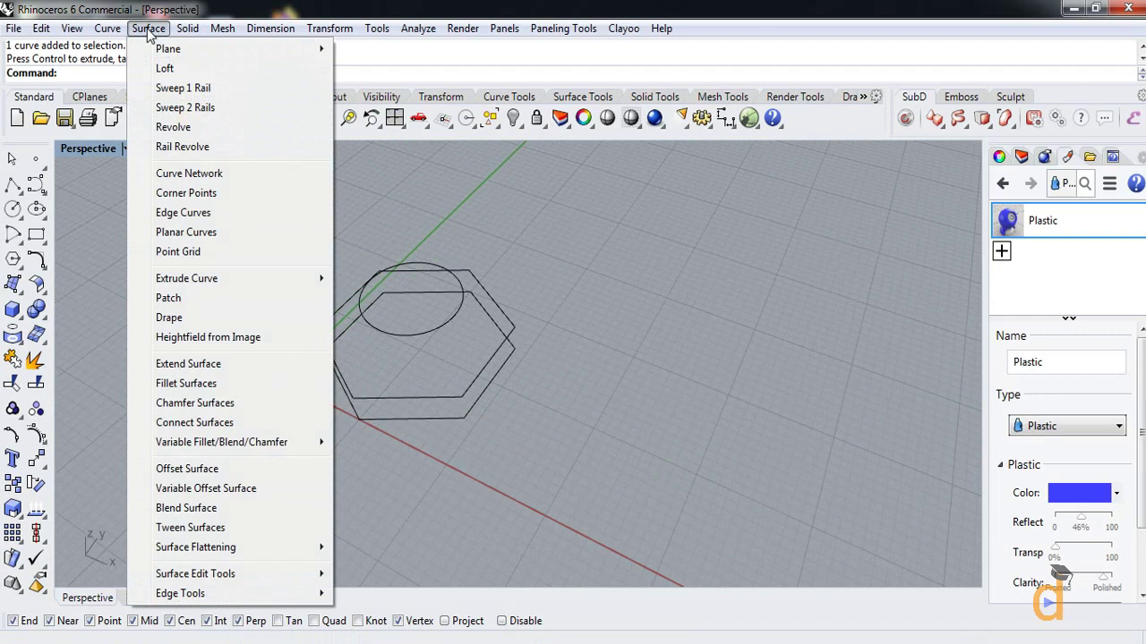
left_click(164, 69)
left_click(453, 322)
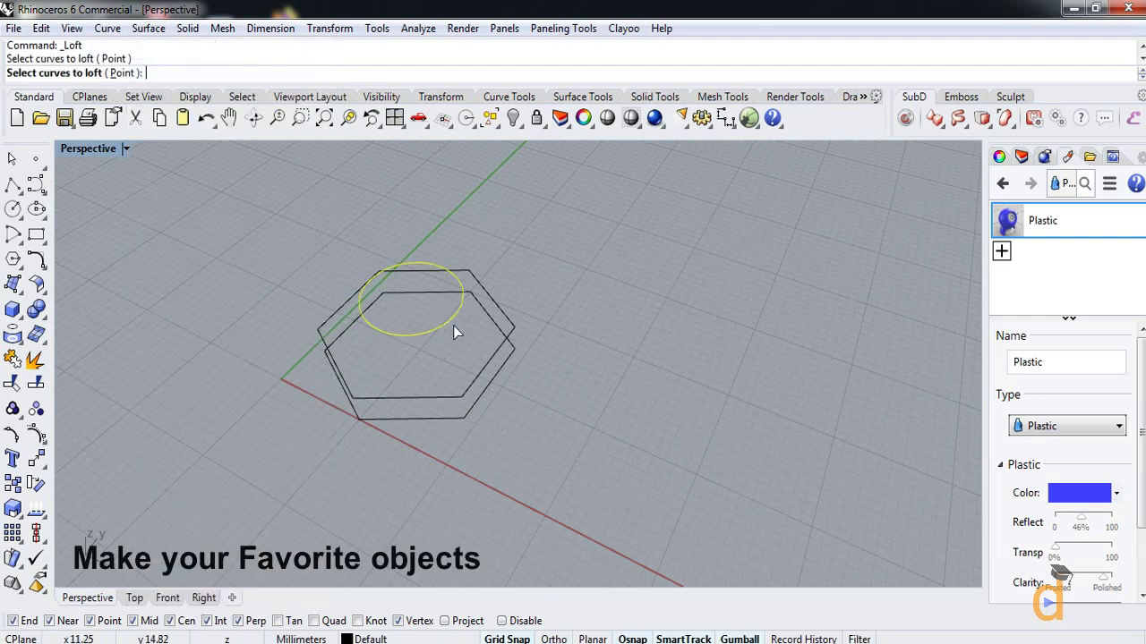
left_click(514, 327)
left_click(513, 347)
key("Return")
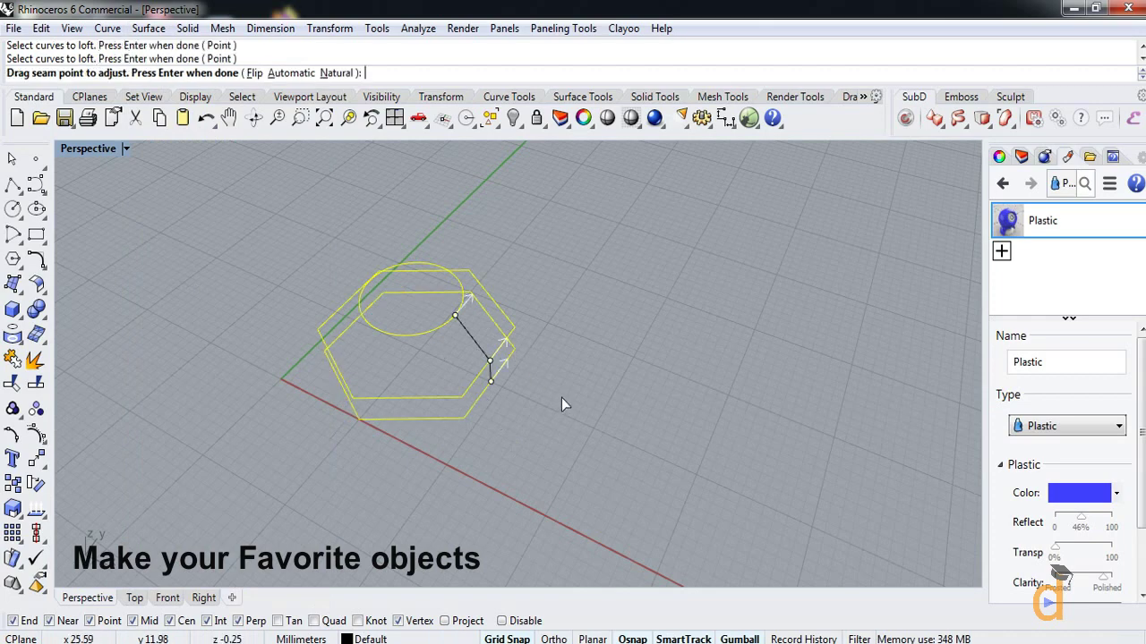
key("Return")
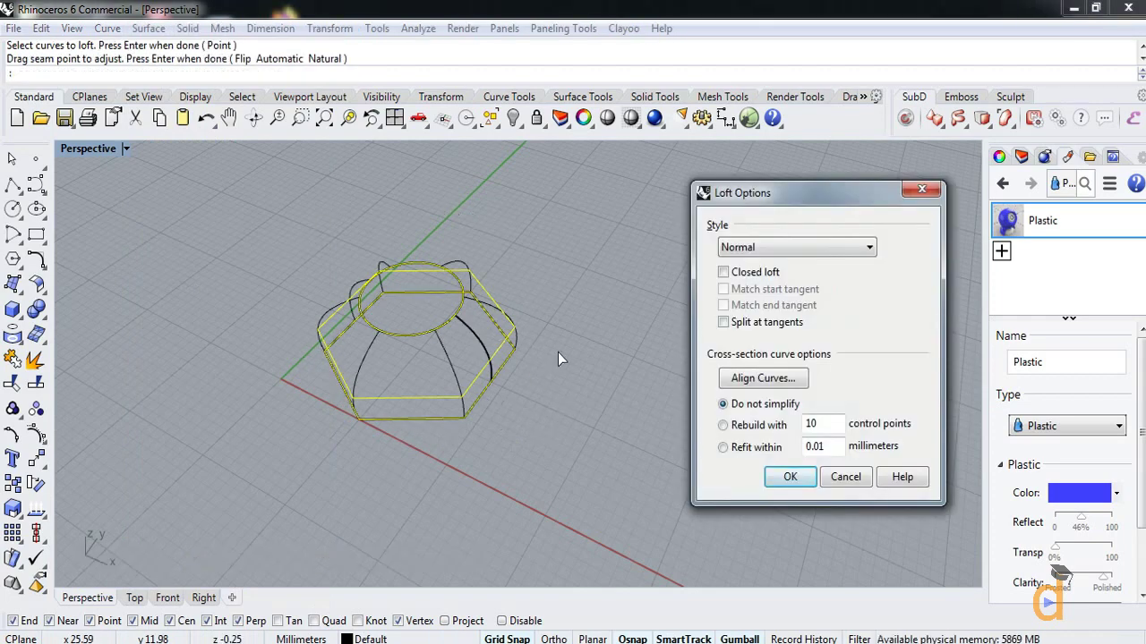
Set the loft style to Straight sections and create the surface
left_click(821, 247)
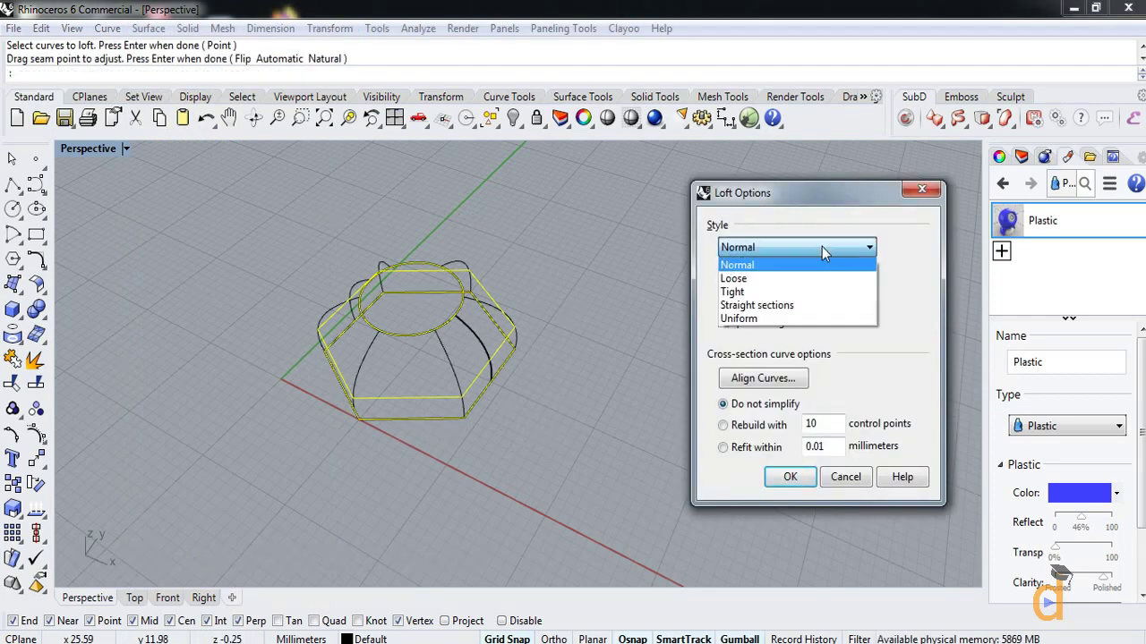
left_click(741, 307)
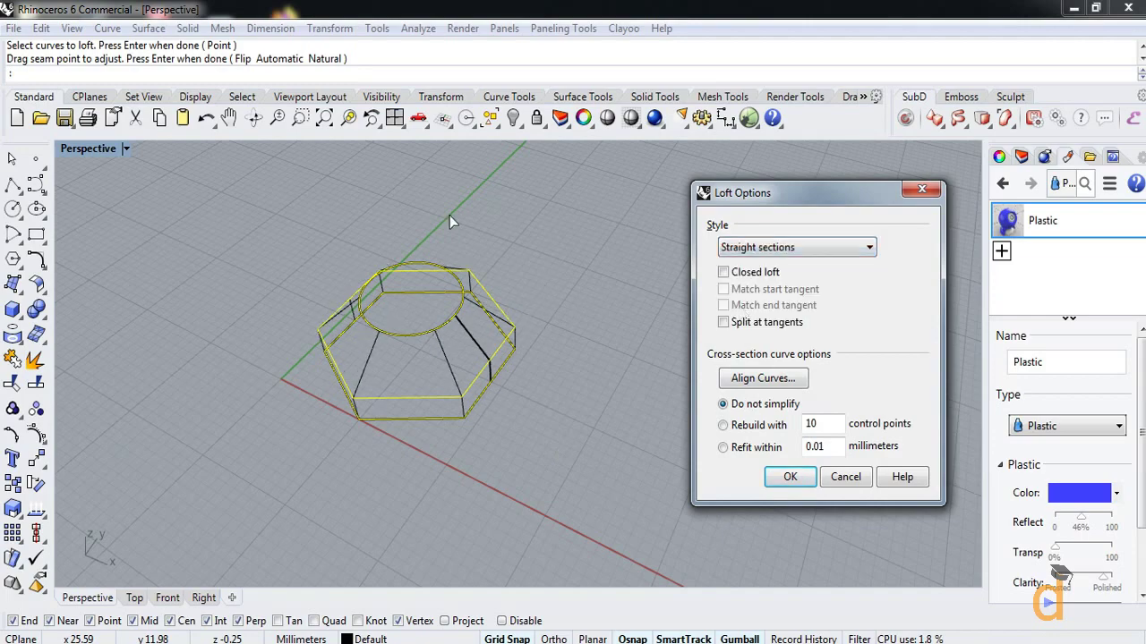
left_click(788, 480)
Move the lofted hexagon along the Y axis, clear of its source curves
scroll(339, 450, "down", 2)
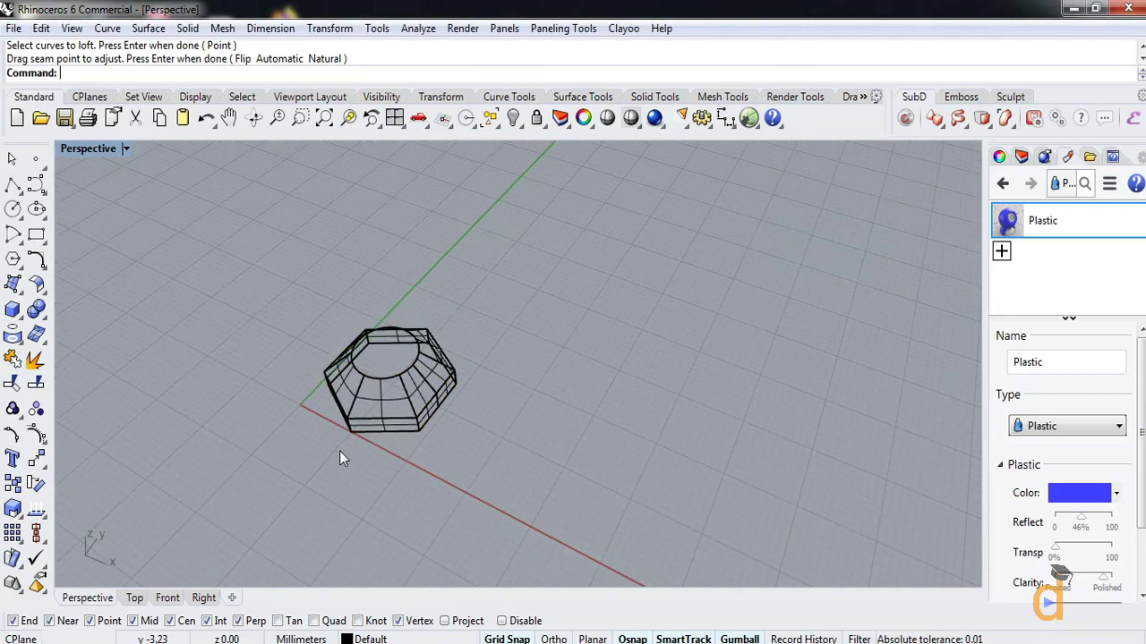
left_click(379, 395)
key("alt")
left_click_drag(432, 316, 537, 242)
left_click(526, 350)
right_click_drag(526, 350, 568, 409)
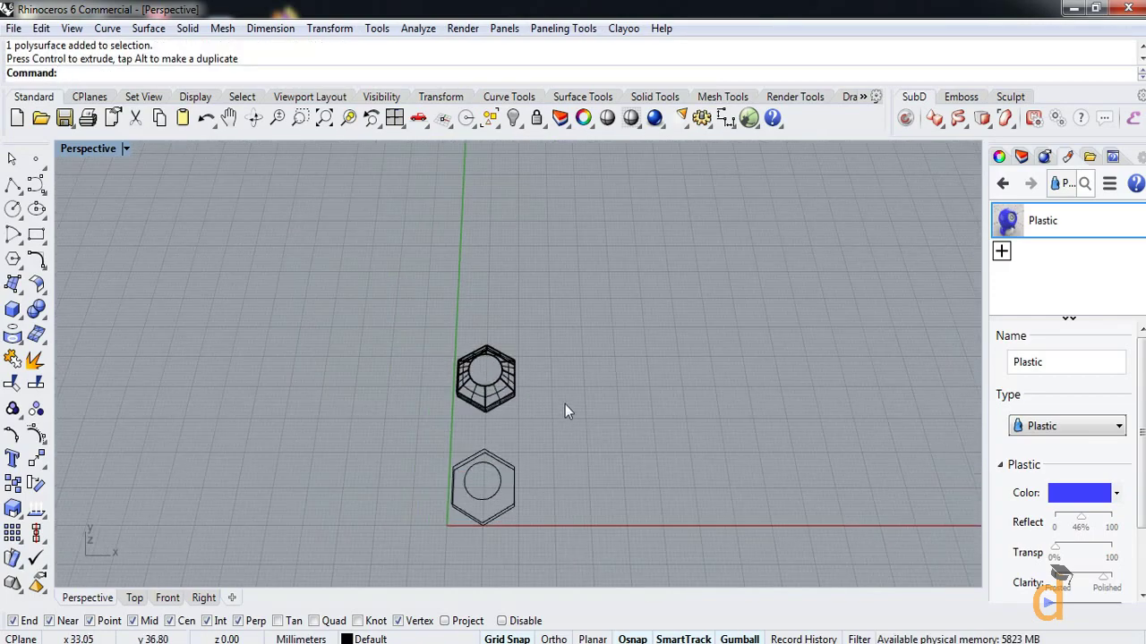
Duplicate the lofted hexagon along the X axis, leaving a gap of about one hexagon between the two
scroll(580, 374, "up", 3)
left_click(464, 392)
key("alt")
left_click_drag(517, 375, 713, 371)
key("Escape")
right_click_drag(705, 409, 433, 351)
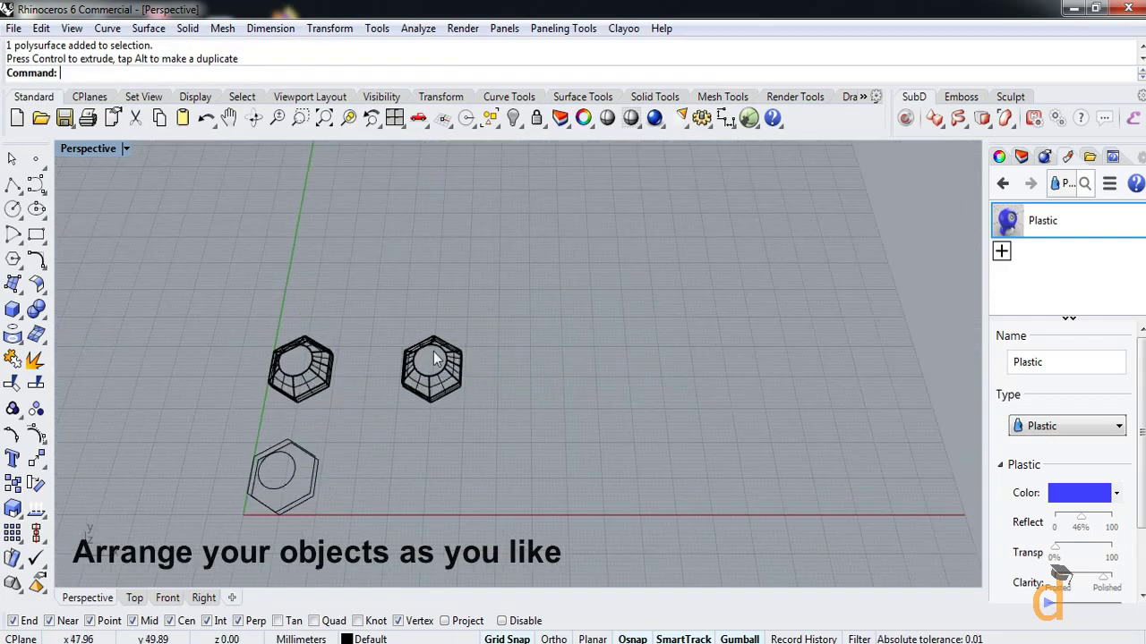
Make a linear array of 7 items from the duplicated hexagon, spaced from one base corner to the corner across its width
scroll(439, 452, "up", 3)
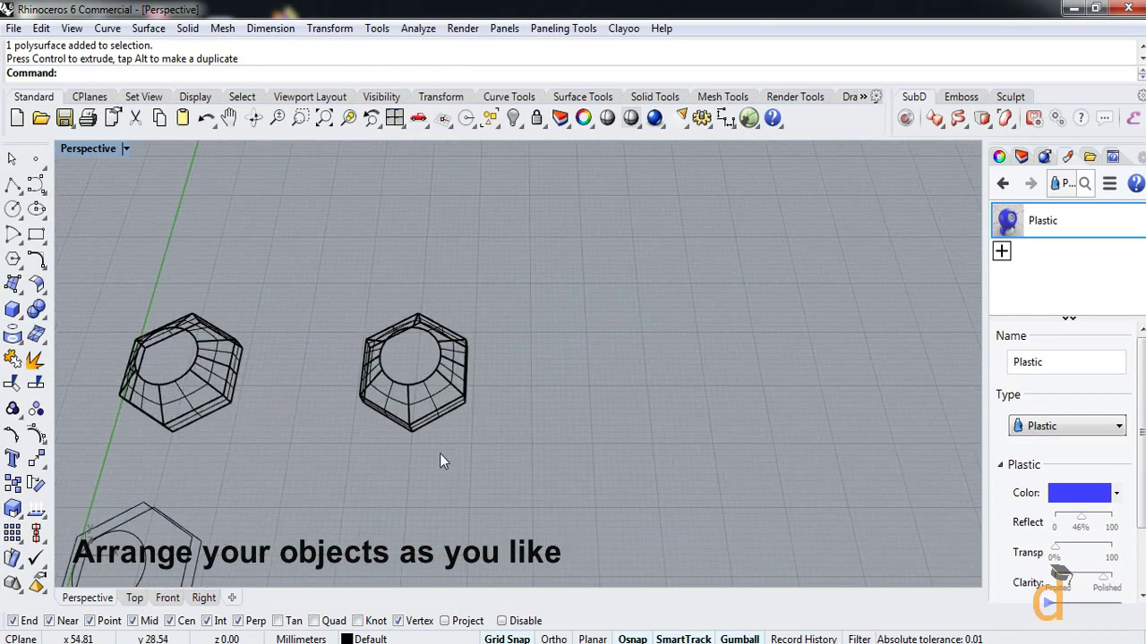
left_click(42, 465)
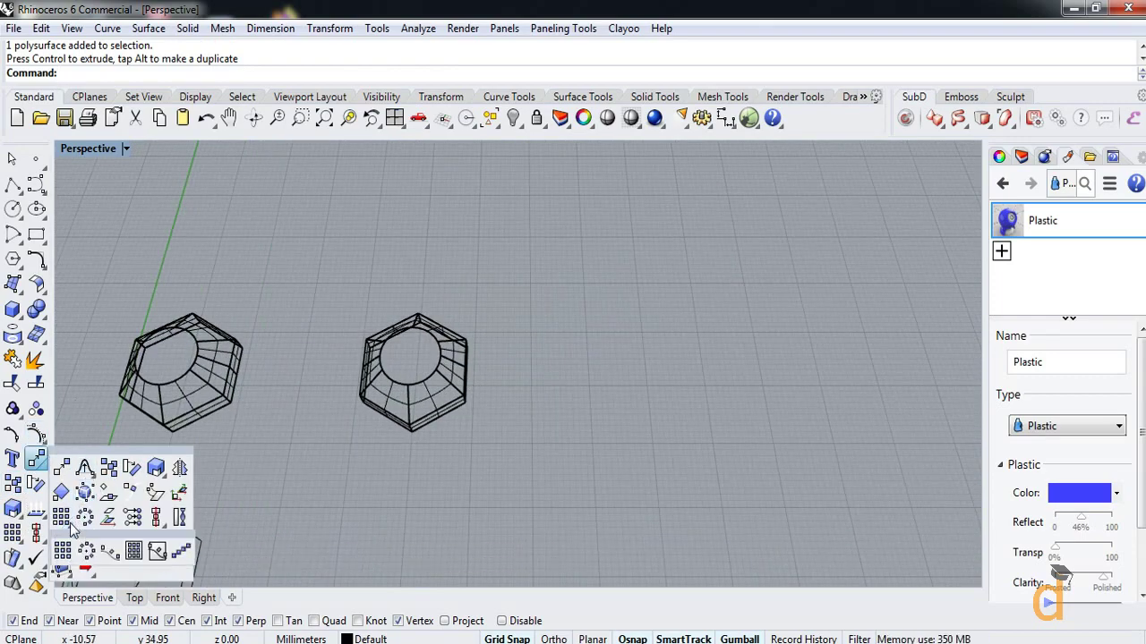
left_click(182, 552)
left_click(412, 421)
right_click_drag(412, 420, 356, 459)
right_click(337, 490)
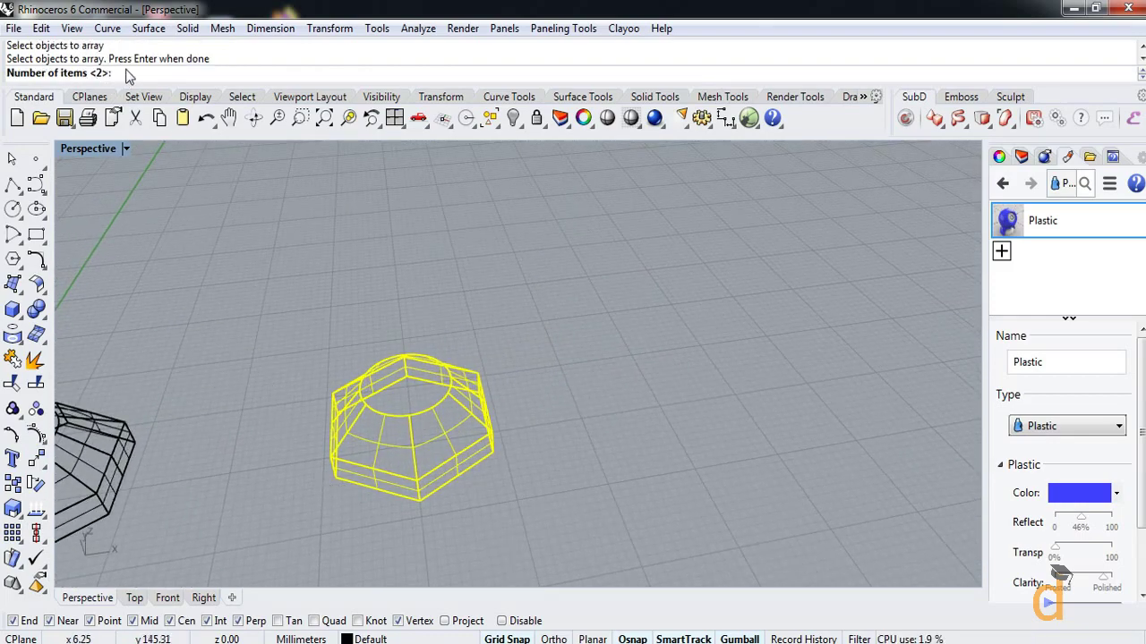
type("7")
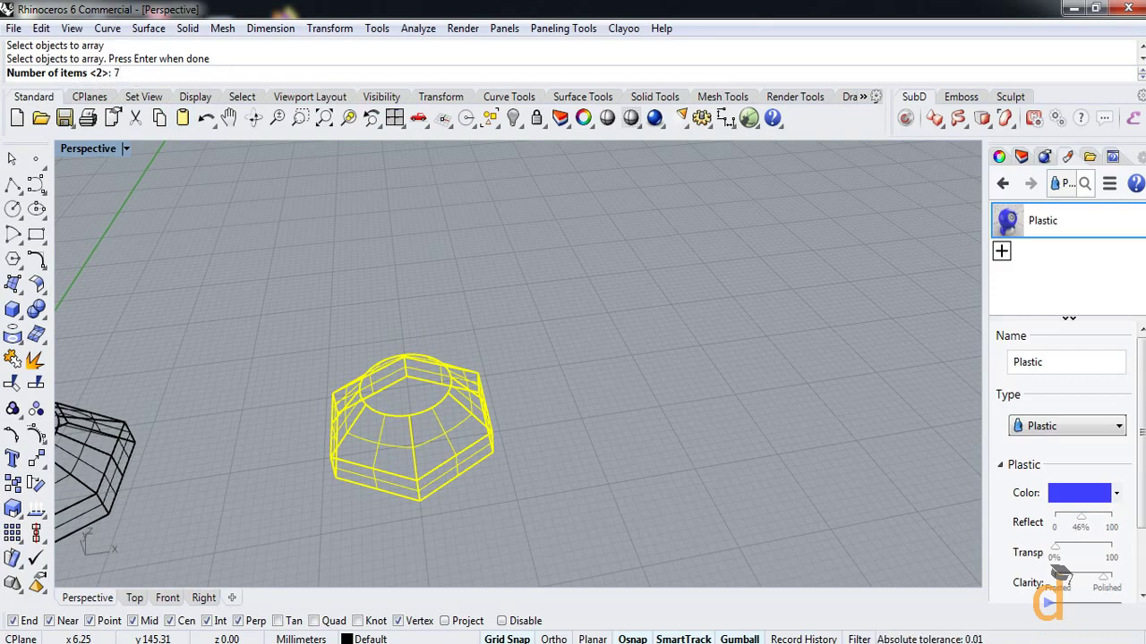
key("Return")
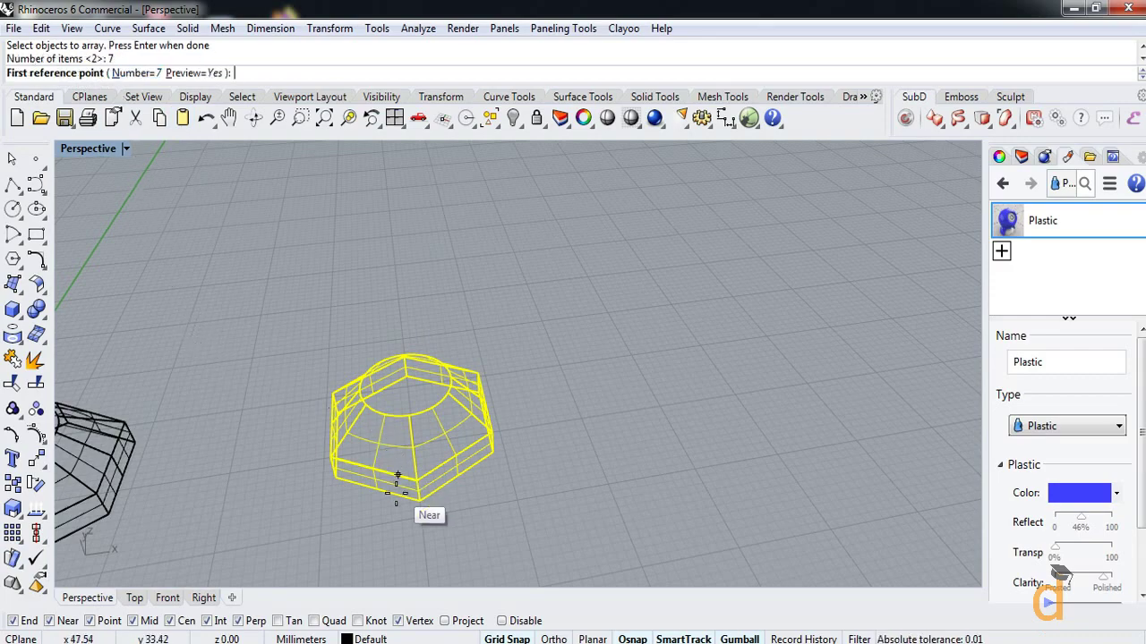
left_click(336, 476)
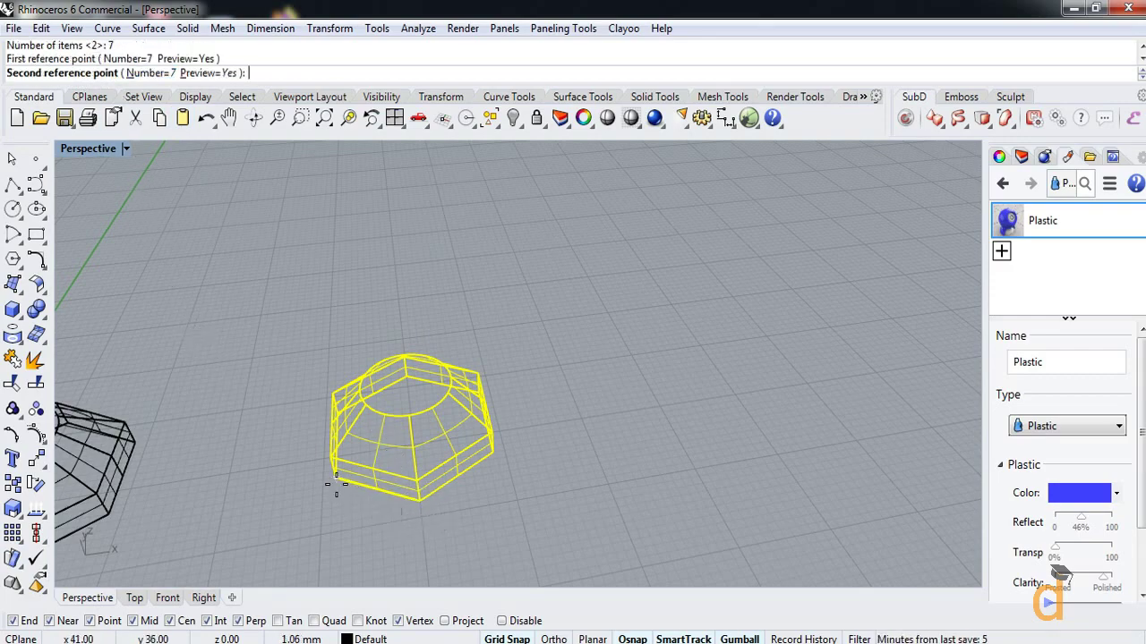
left_click(495, 452)
scroll(485, 458, "down", 5)
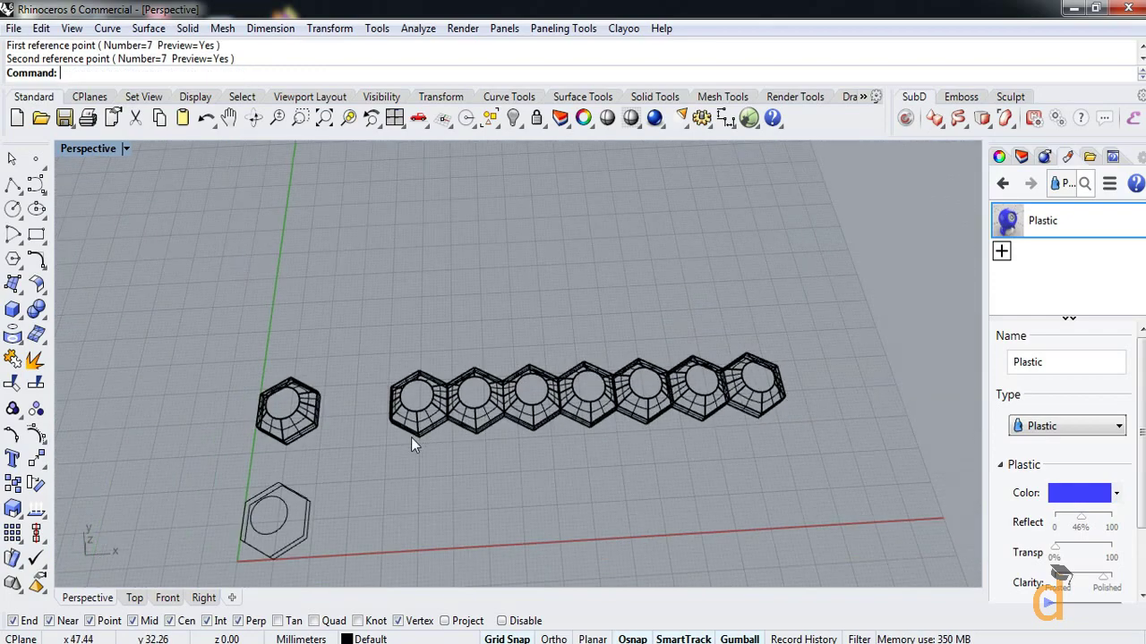
right_click_drag(411, 444, 526, 448)
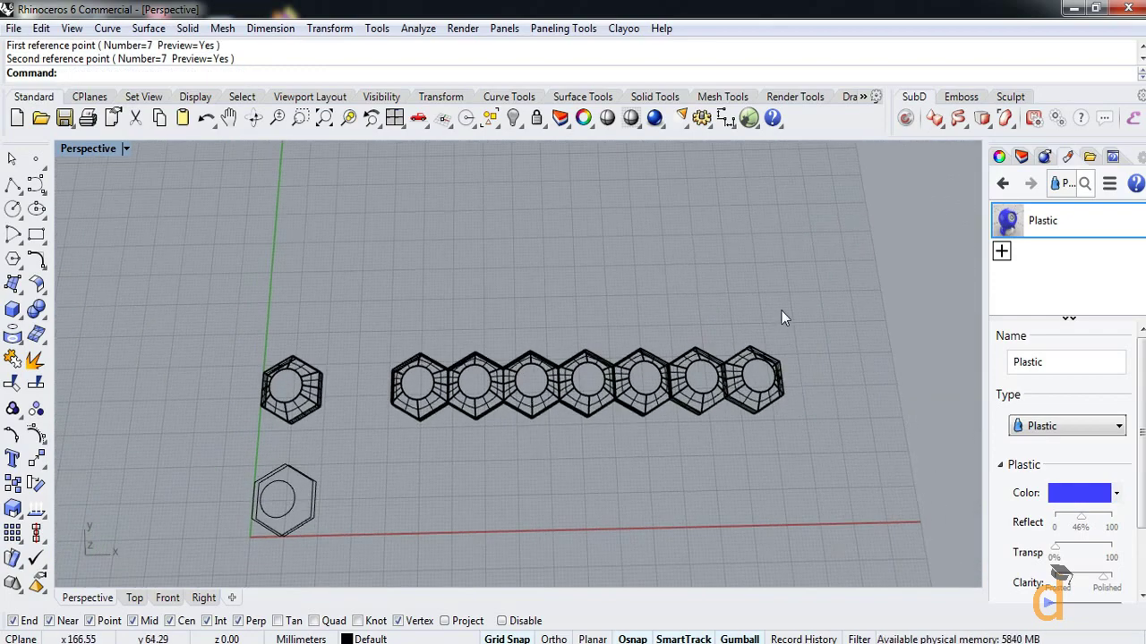
Copy the six arrayed hexagons beyond the first into an adjoining staggered row, snapping base corners together so the rows interlock
left_click_drag(481, 452, 458, 447)
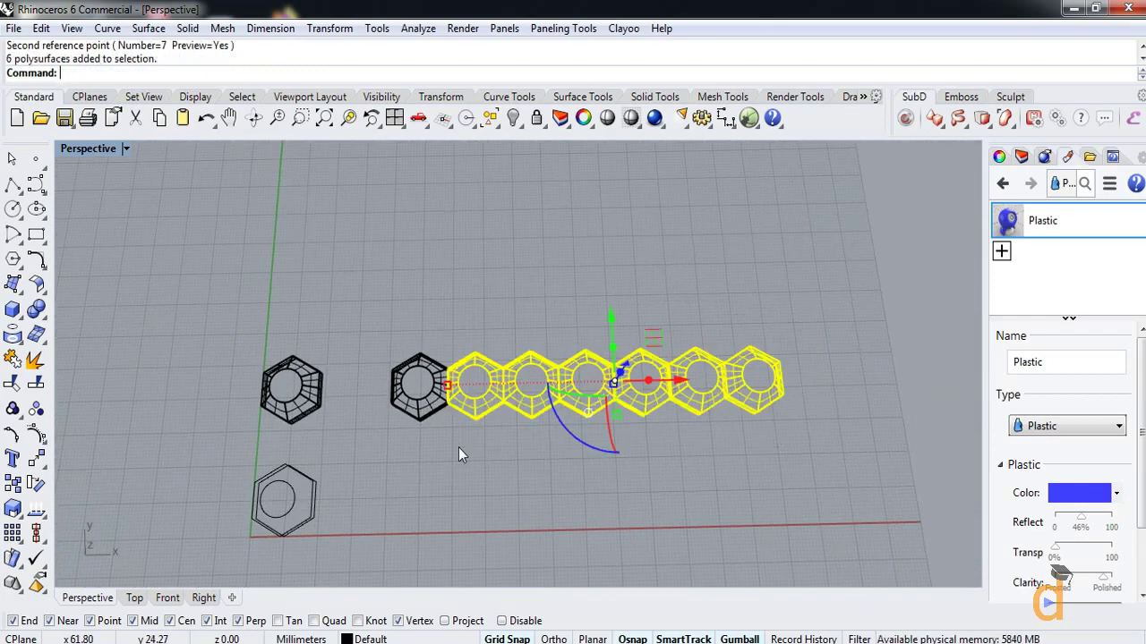
left_click(36, 483)
scroll(549, 427, "up", 5)
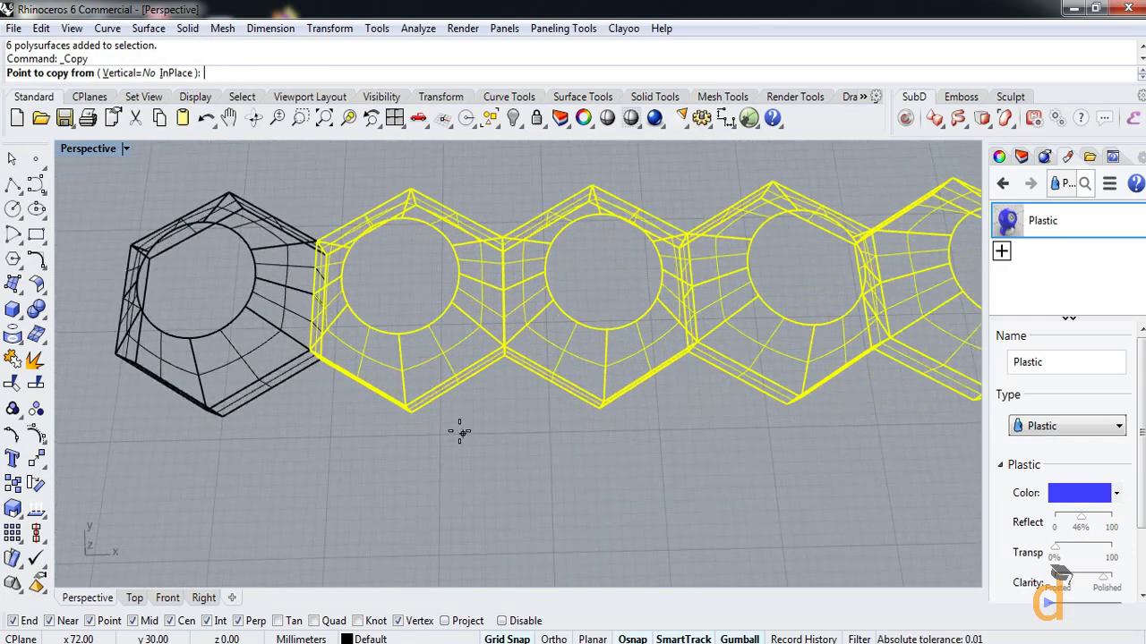
left_click(603, 411)
scroll(528, 282, "up", 4)
scroll(558, 256, "up", 3)
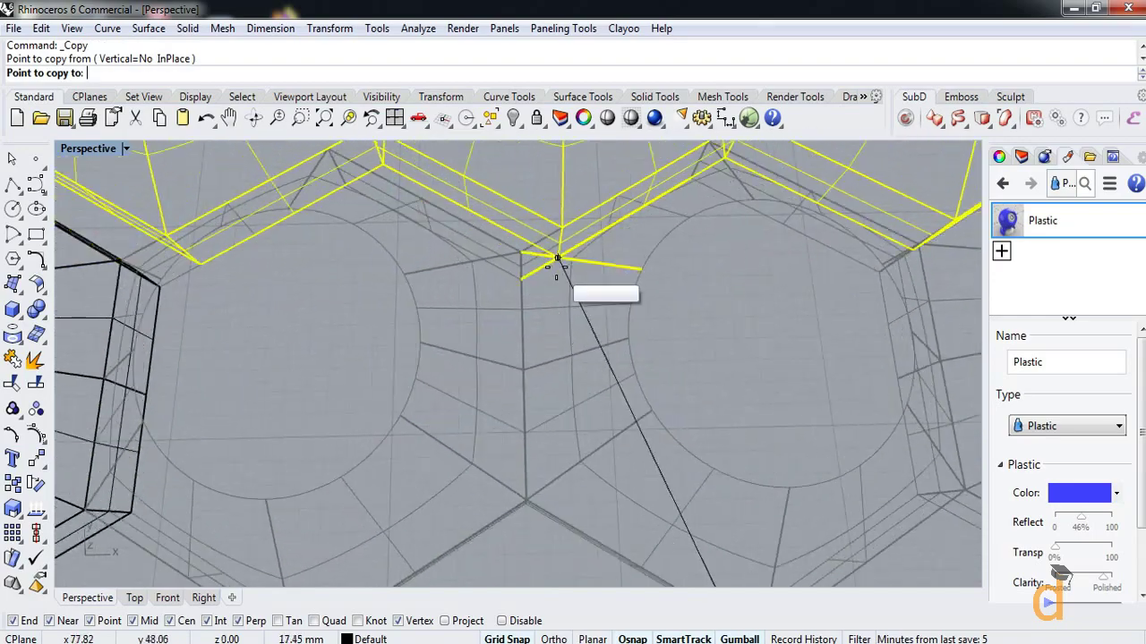
right_click_drag(588, 325, 505, 228)
scroll(537, 260, "down", 5)
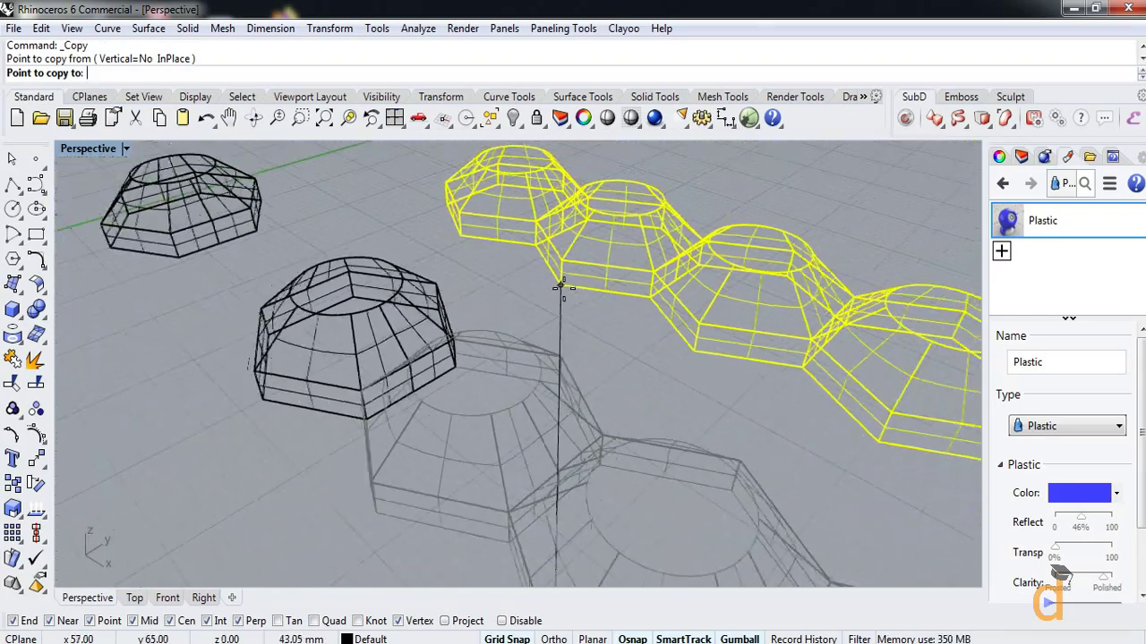
scroll(660, 474, "up", 6)
left_click(558, 428)
scroll(591, 367, "down", 6)
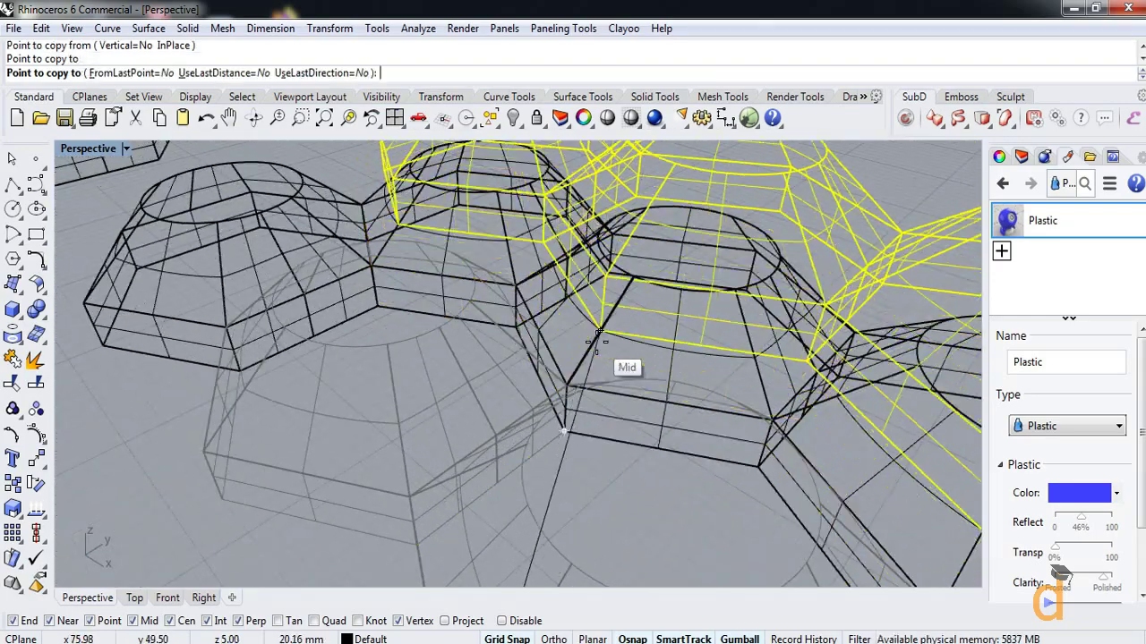
right_click_drag(552, 358, 578, 440)
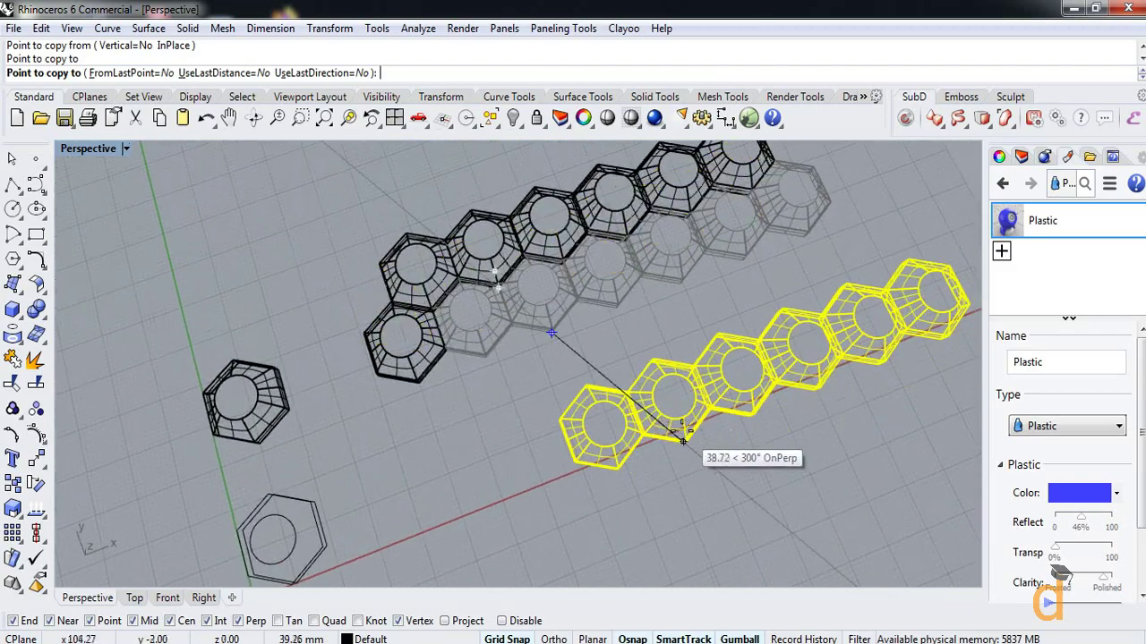
key("Return")
right_click_drag(573, 399, 686, 307)
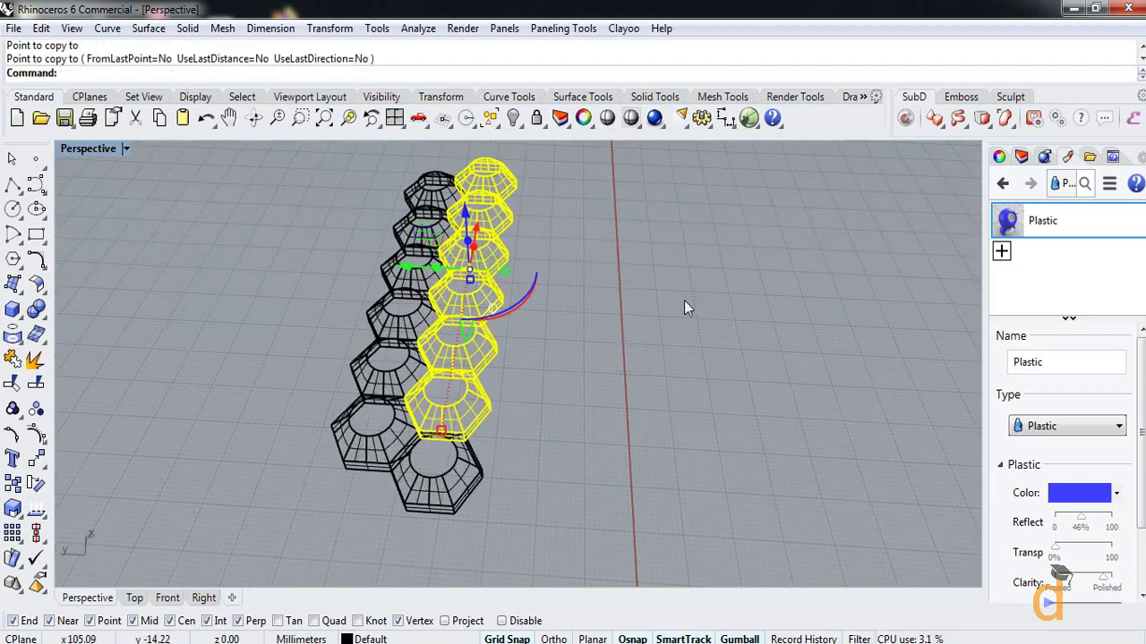
key("Escape")
Select both rows of 13 hexagons and copy them alongside, snapping an outer base corner to the matching corner of the existing rows
left_click_drag(349, 423, 353, 421)
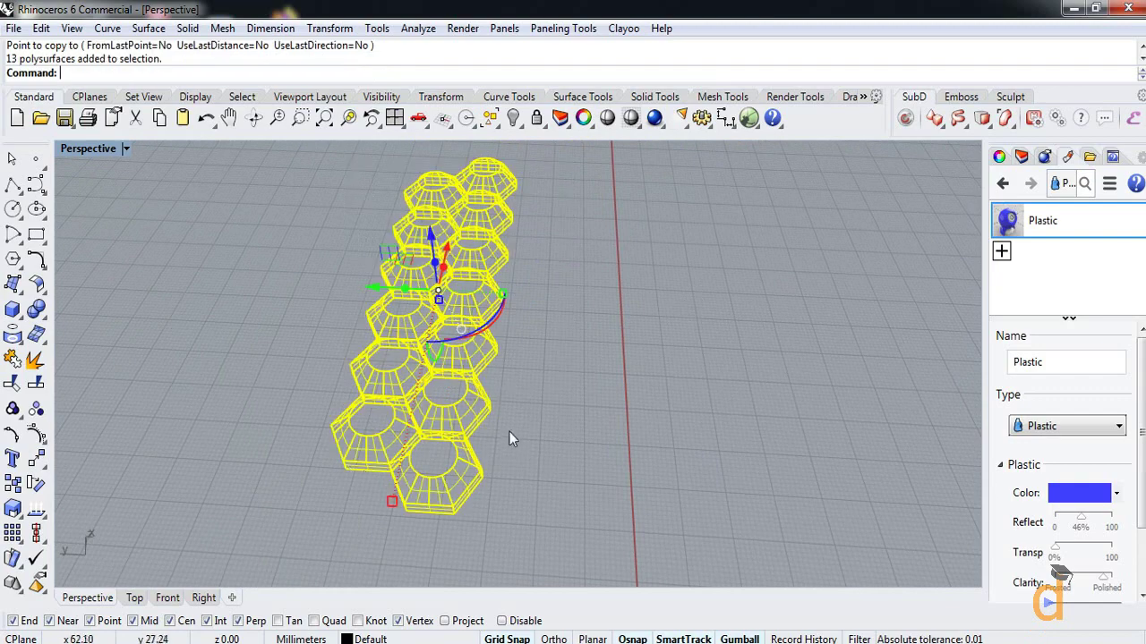
right_click_drag(509, 432, 577, 401)
left_click(27, 483)
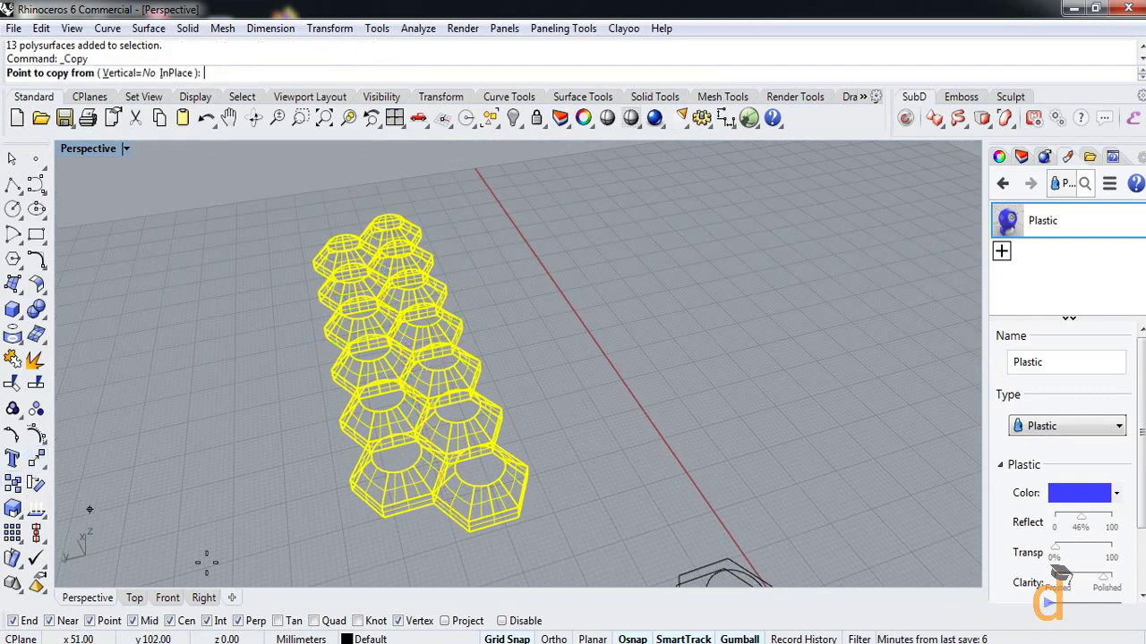
scroll(397, 563, "up", 5)
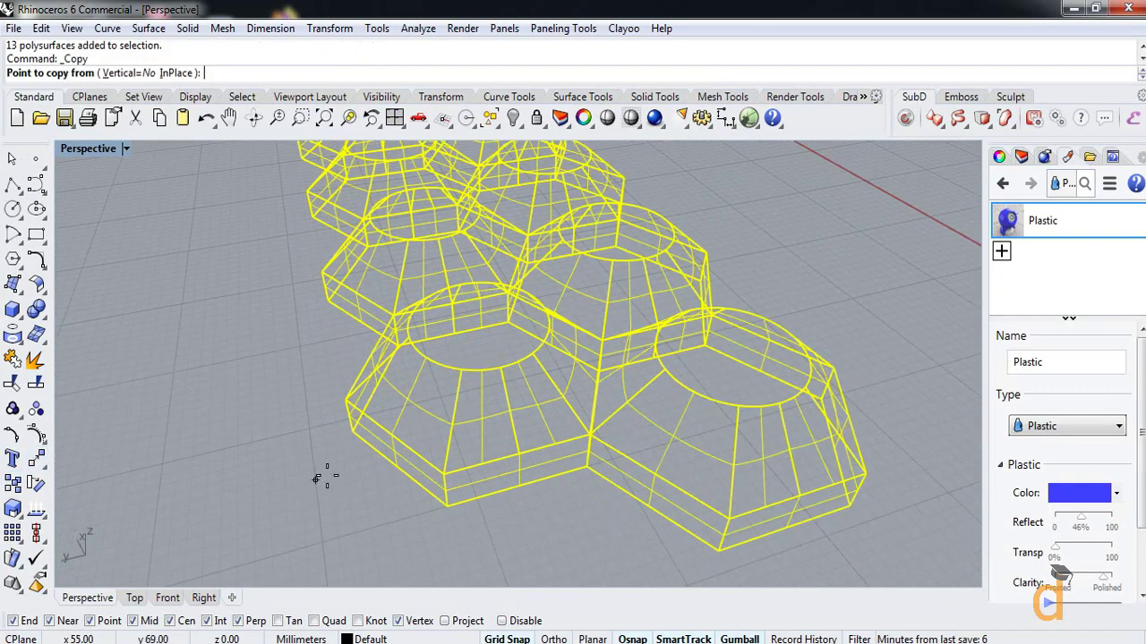
left_click(349, 428)
scroll(698, 358, "up", 5)
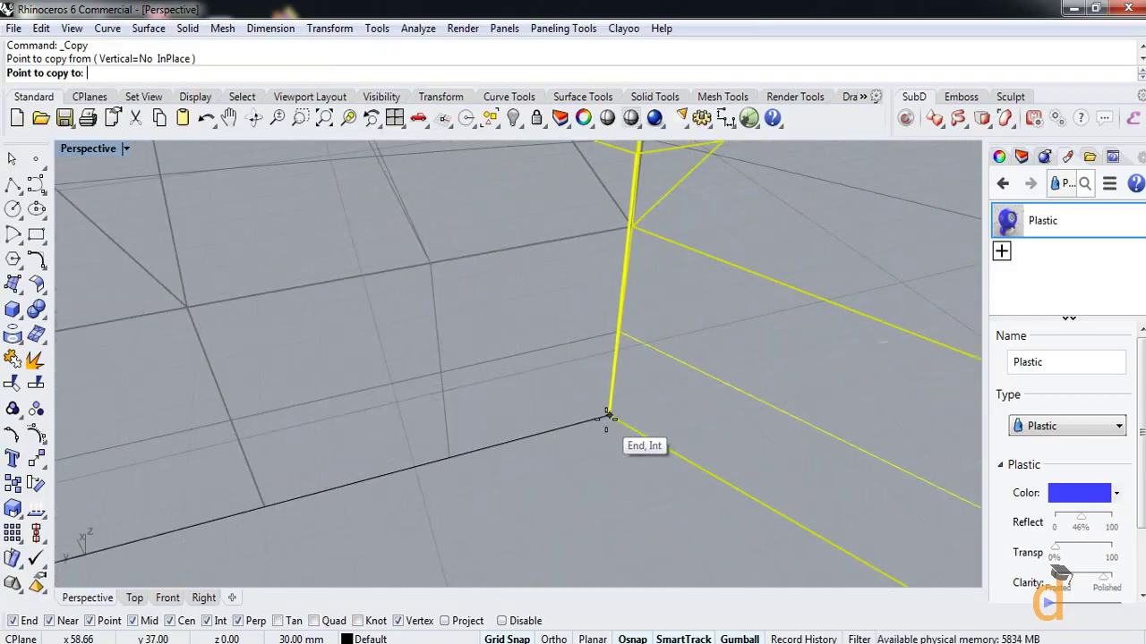
left_click(609, 415)
scroll(537, 420, "down", 6)
Place a second interlocking copy of the two rows beside the first copy, finish copying and clear the selection
left_click(511, 407)
scroll(677, 421, "up", 5)
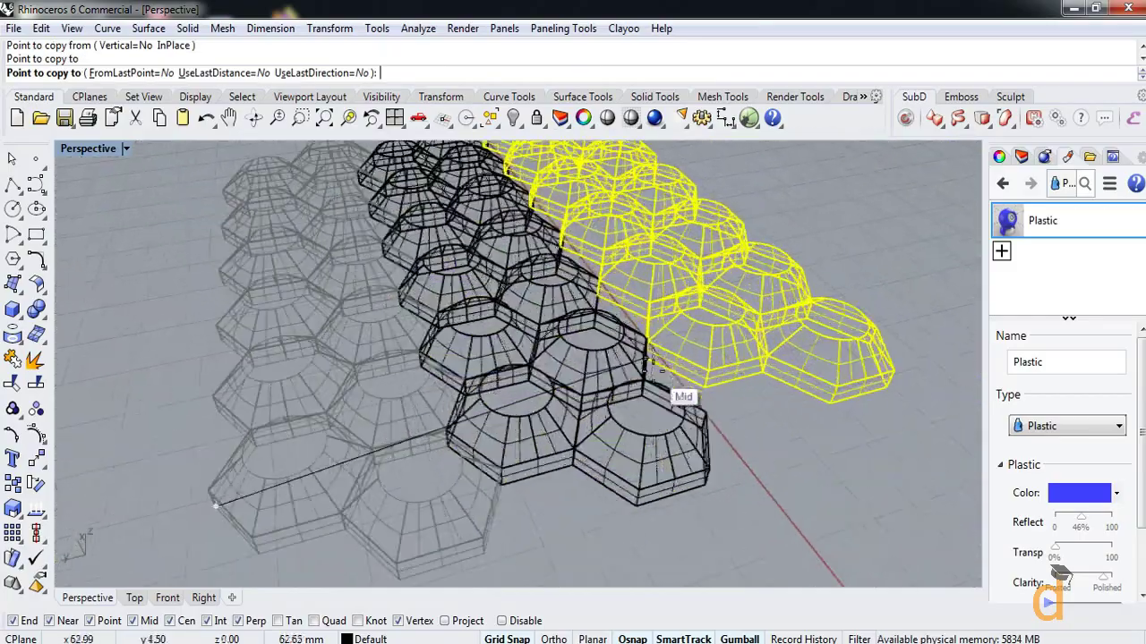
scroll(437, 449, "up", 3)
scroll(438, 447, "down", 8)
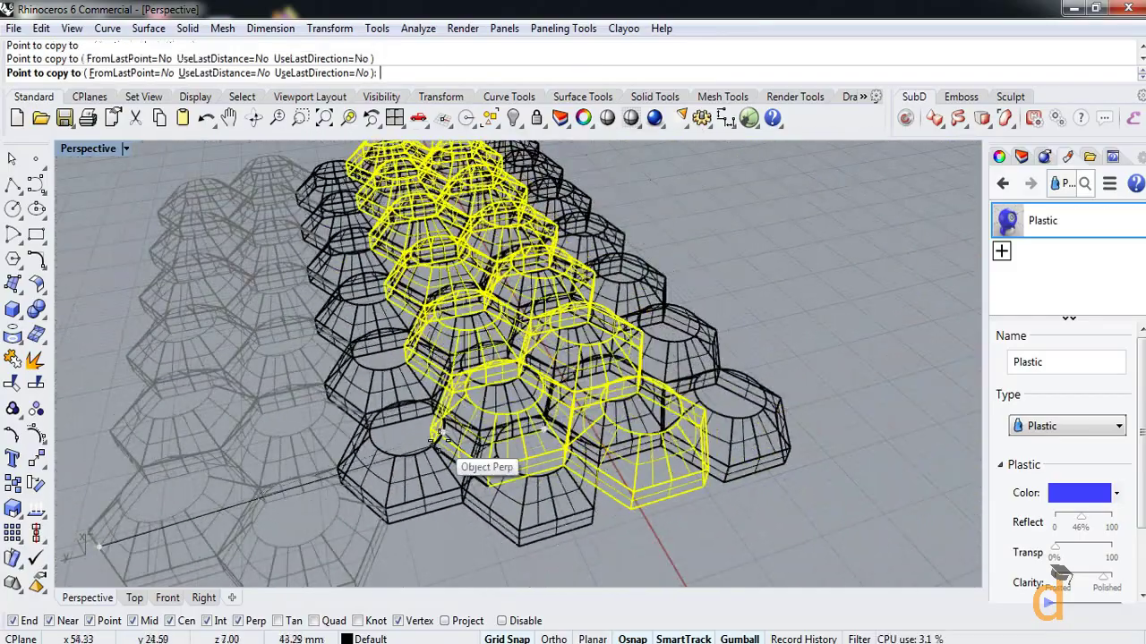
key("Return")
right_click_drag(446, 436, 660, 300)
key("Escape")
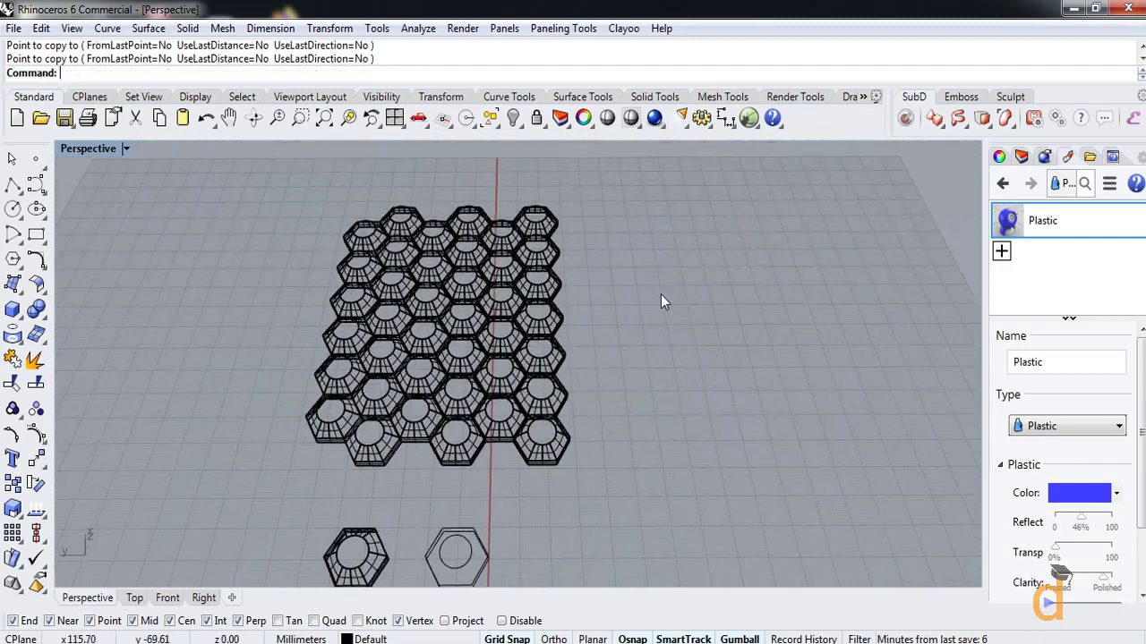
Delete the outermost row of seven hexagons and move the remaining 32 along the Y axis, away from the single hexagon
left_click_drag(550, 450, 549, 468)
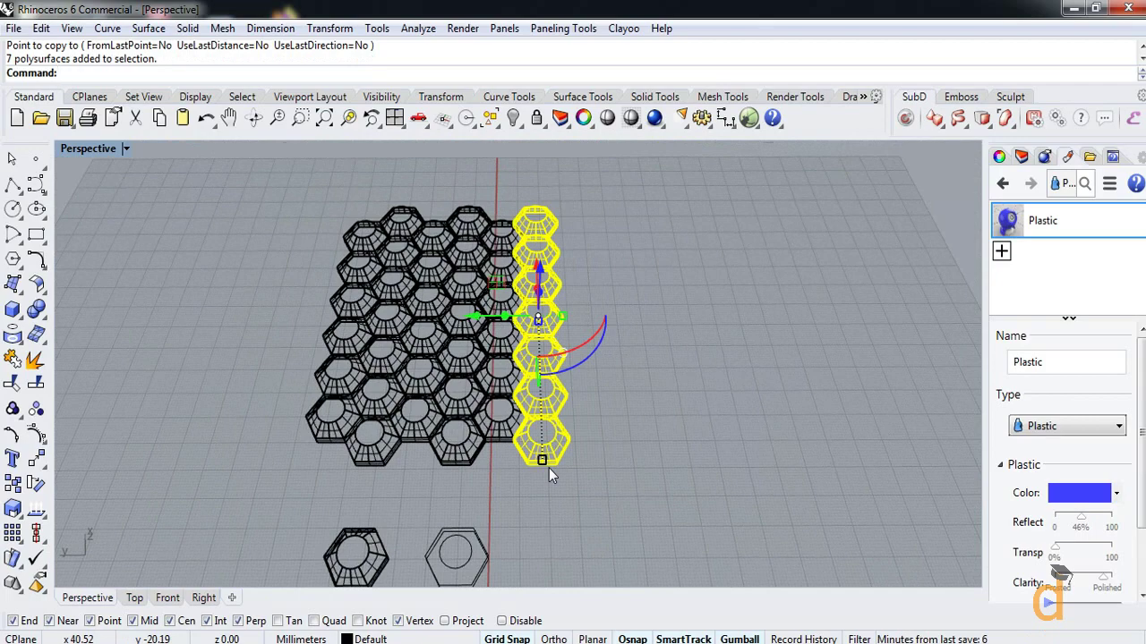
key("Delete")
scroll(549, 468, "down", 2)
left_click_drag(567, 230, 312, 464)
left_click_drag(376, 347, 183, 314)
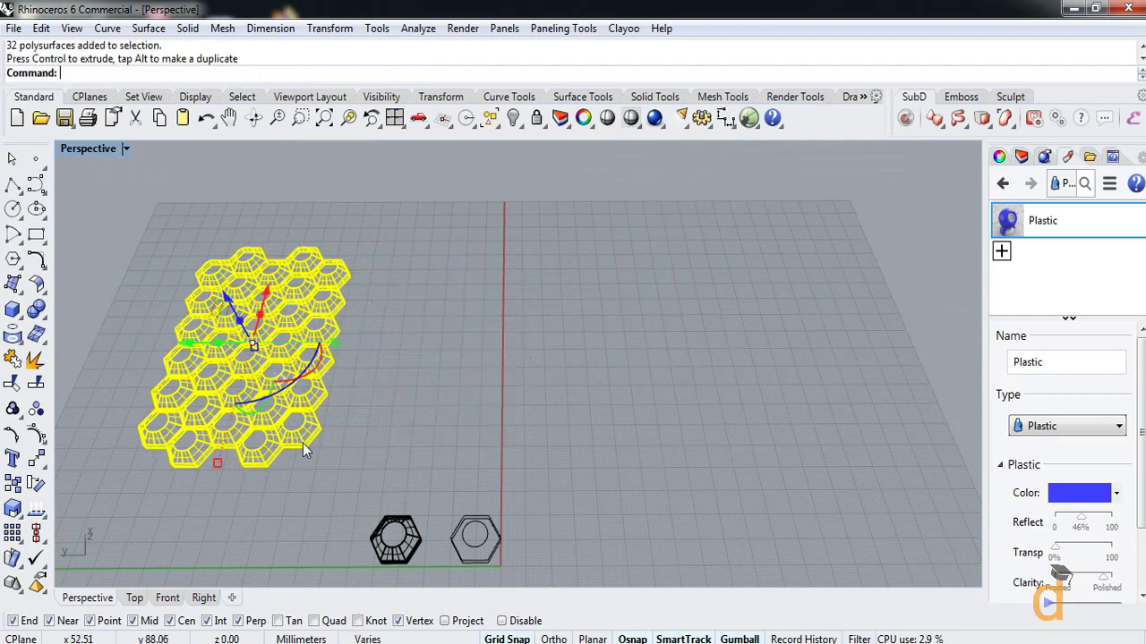
Select all 32 hexagons of the honeycomb and copy them across the red X axis, using an outer base corner as the reference point
left_click(303, 443)
left_click(550, 440)
scroll(665, 478, "down", 3)
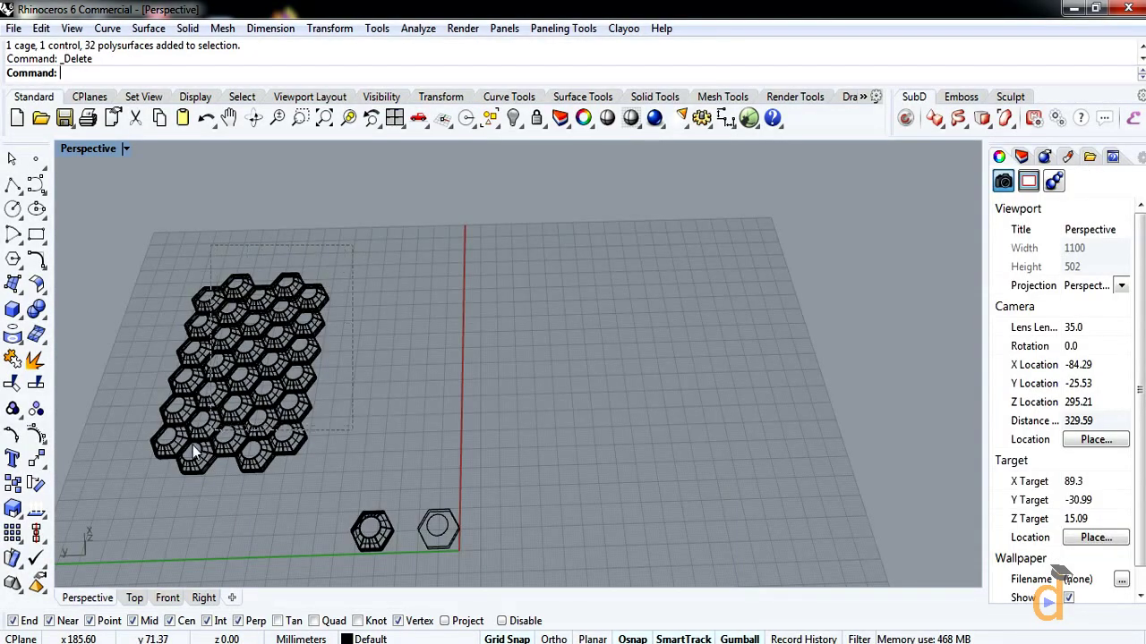
left_click_drag(193, 448, 156, 479)
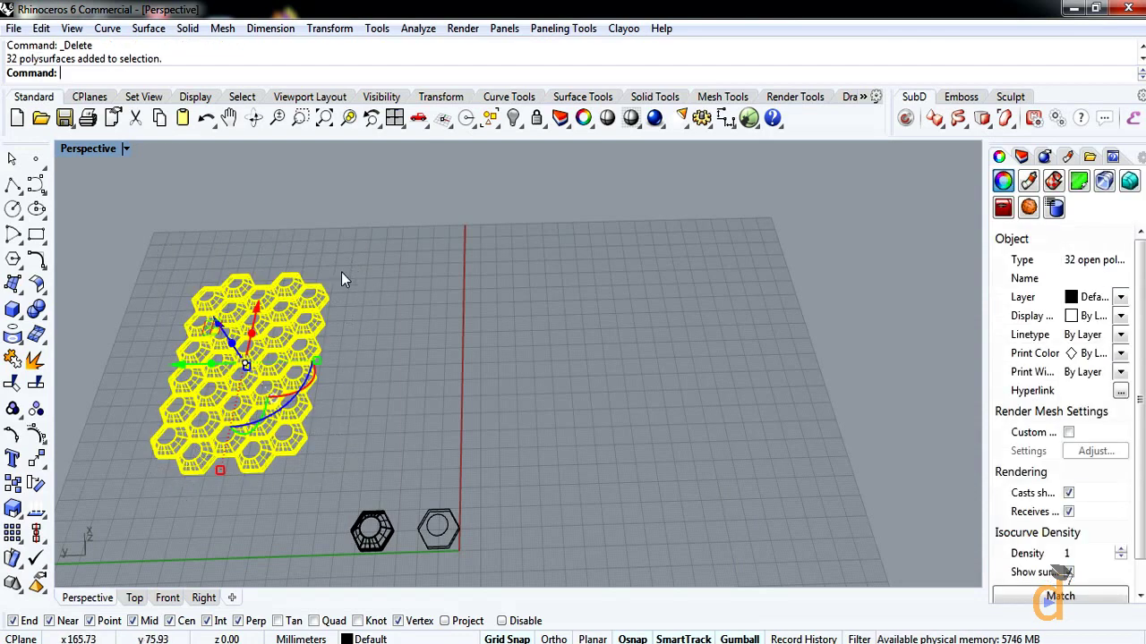
left_click(13, 485)
left_click(158, 458)
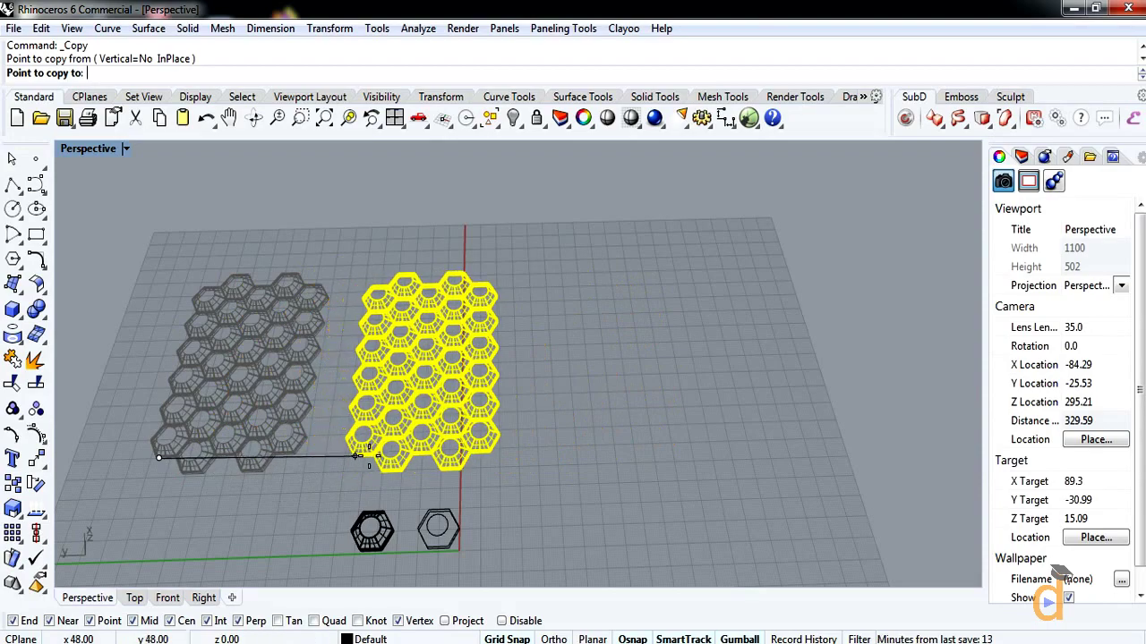
scroll(322, 465, "up", 5)
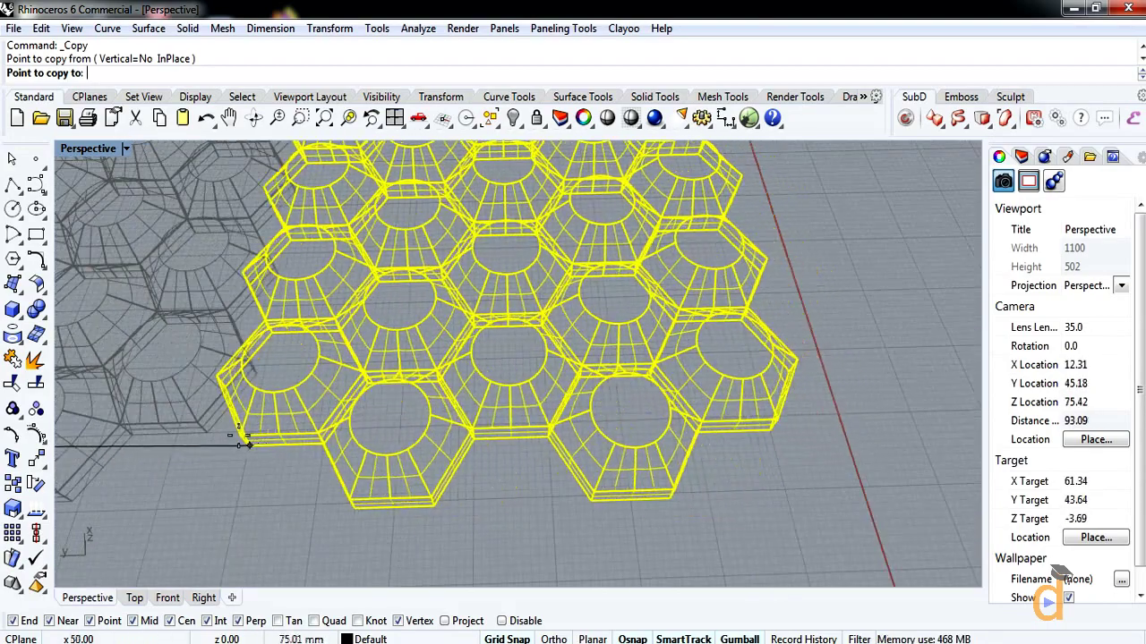
scroll(251, 450, "down", 5)
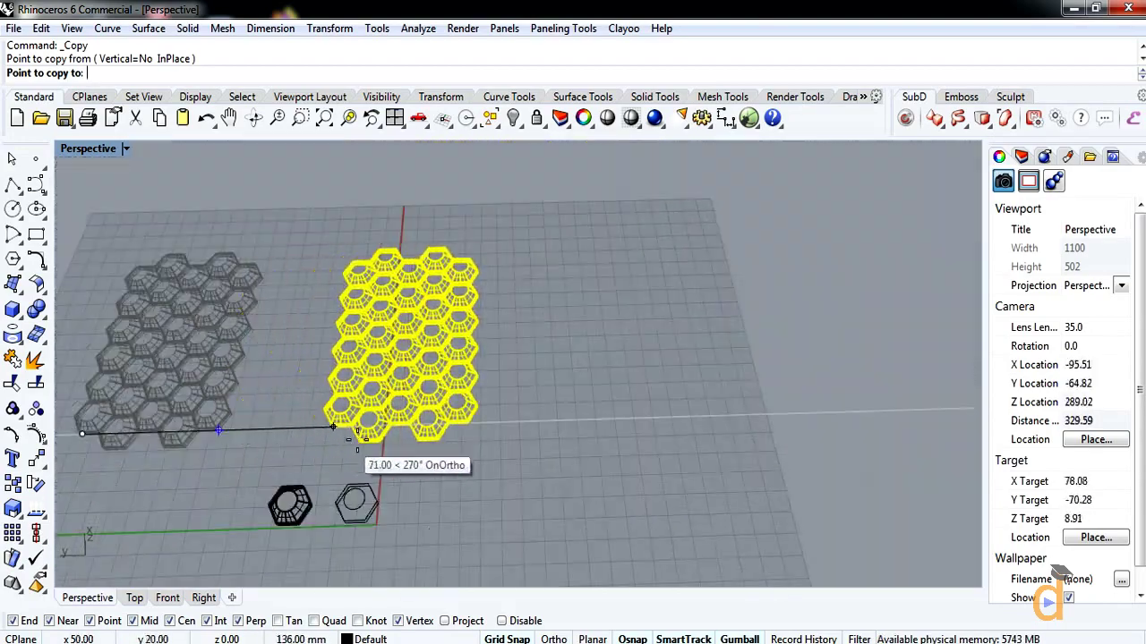
left_click(472, 421)
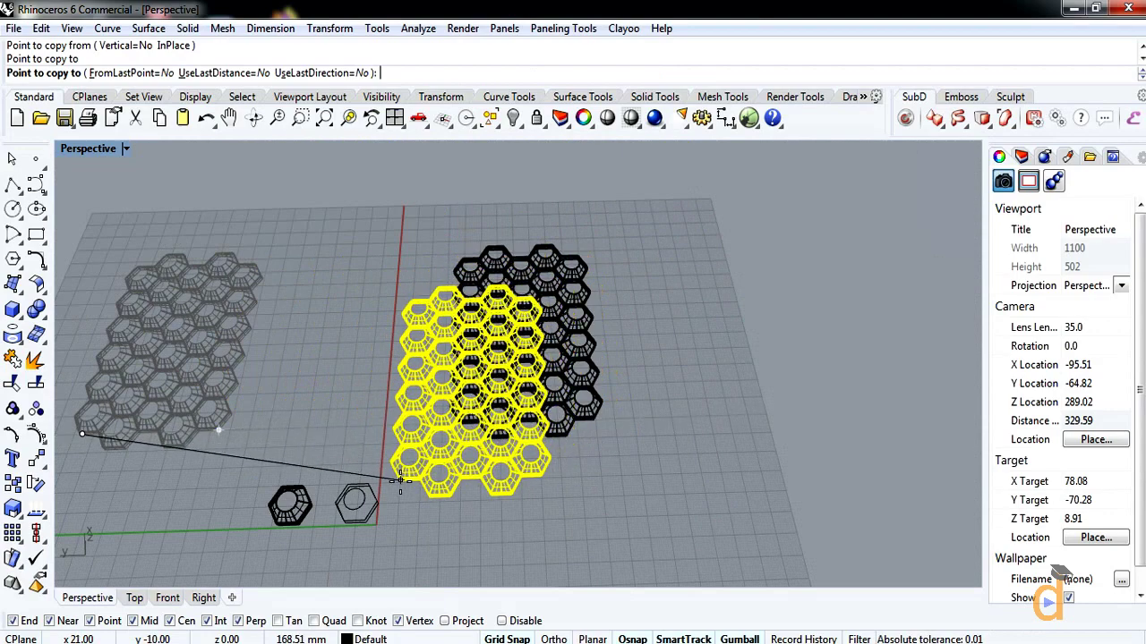
key("Return")
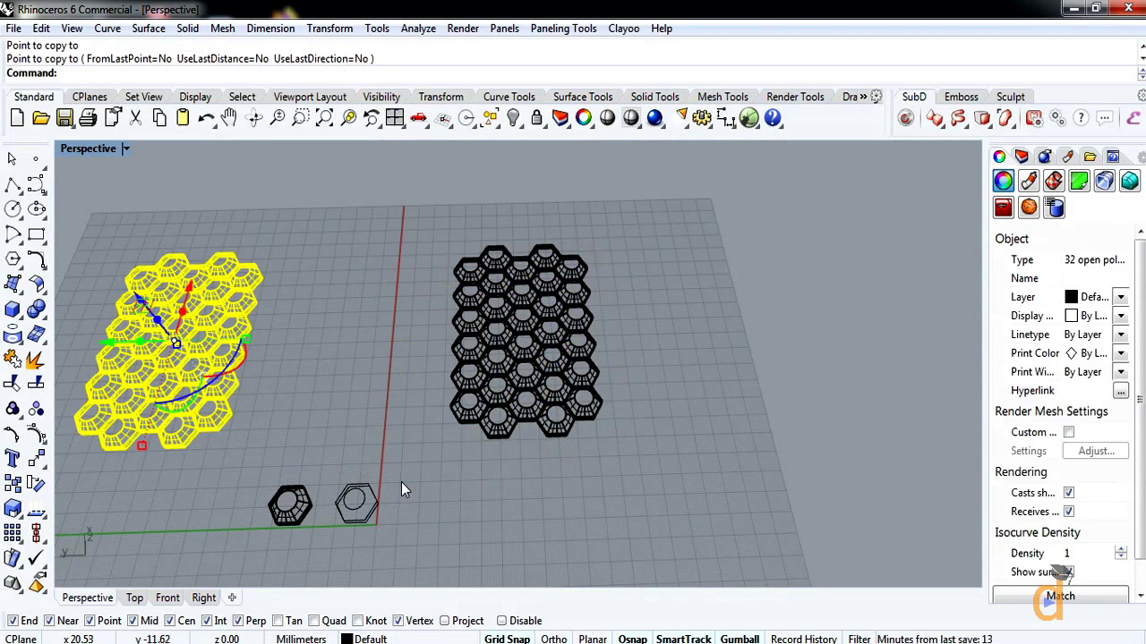
Create a cage around the copied 32 hexagons with the BoundingBox option and the World coordinate system
scroll(626, 328, "up", 3)
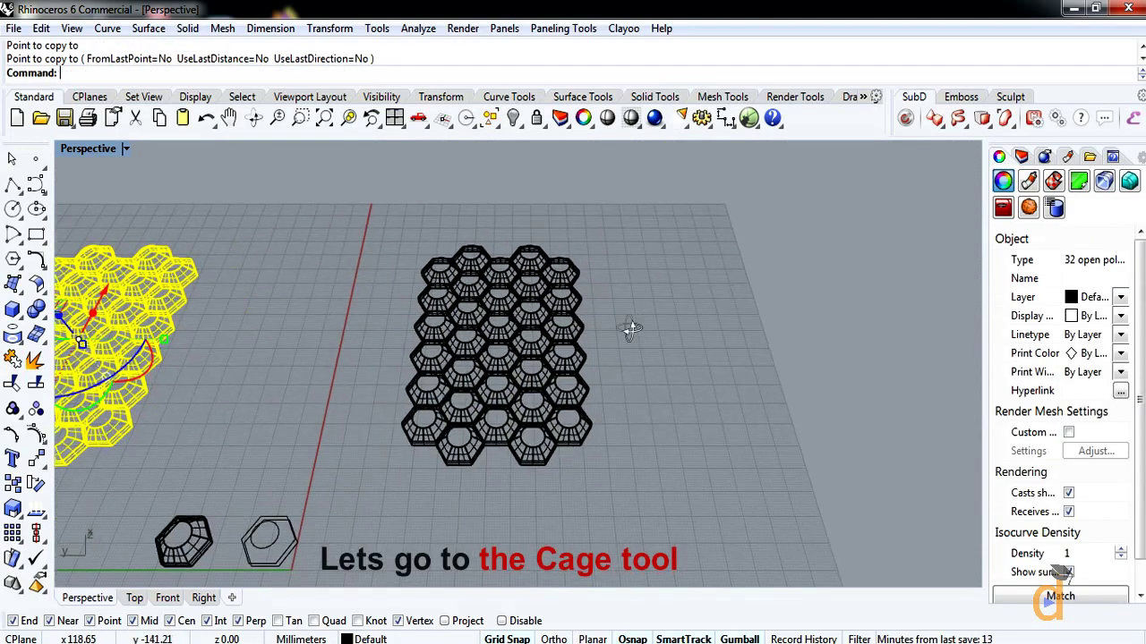
left_click(646, 356)
right_click_drag(624, 398, 601, 409)
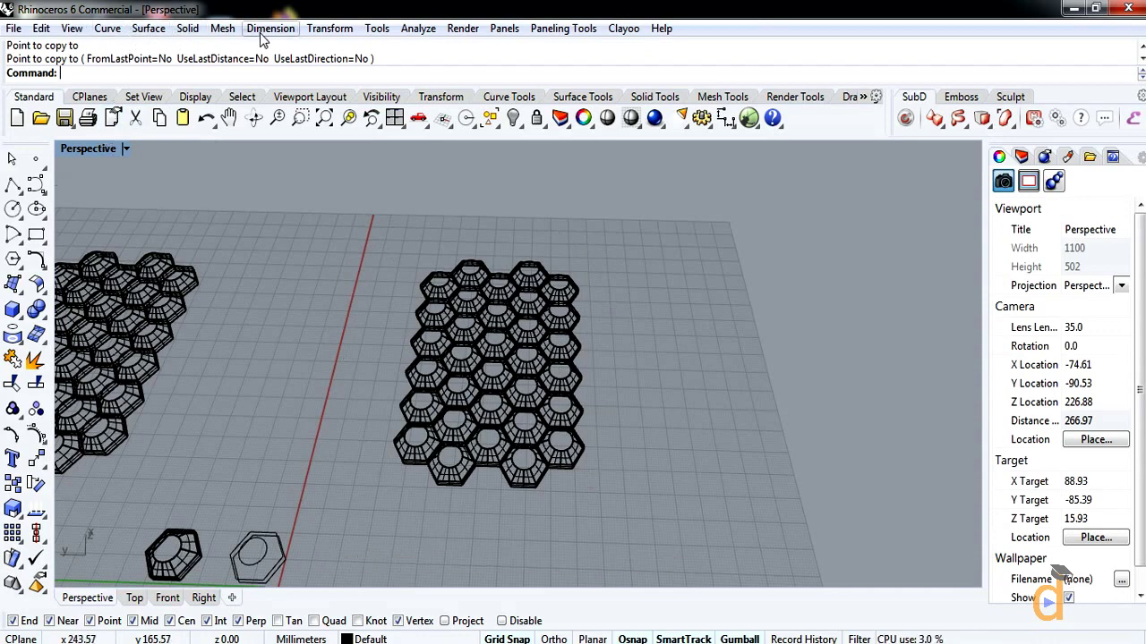
left_click(329, 28)
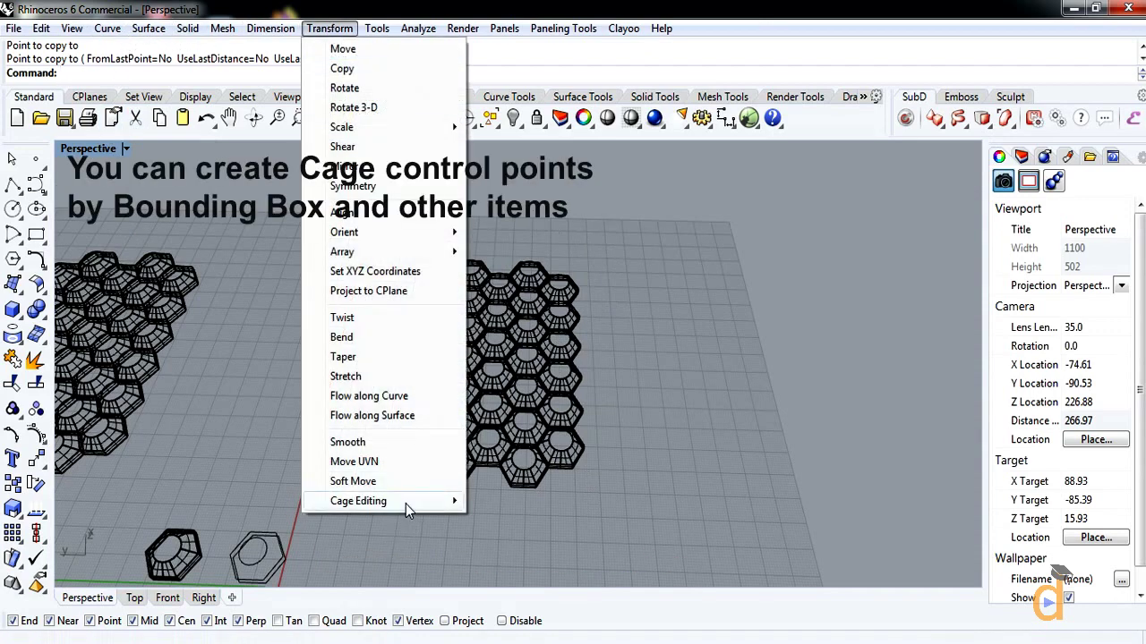
mouse_move(407, 509)
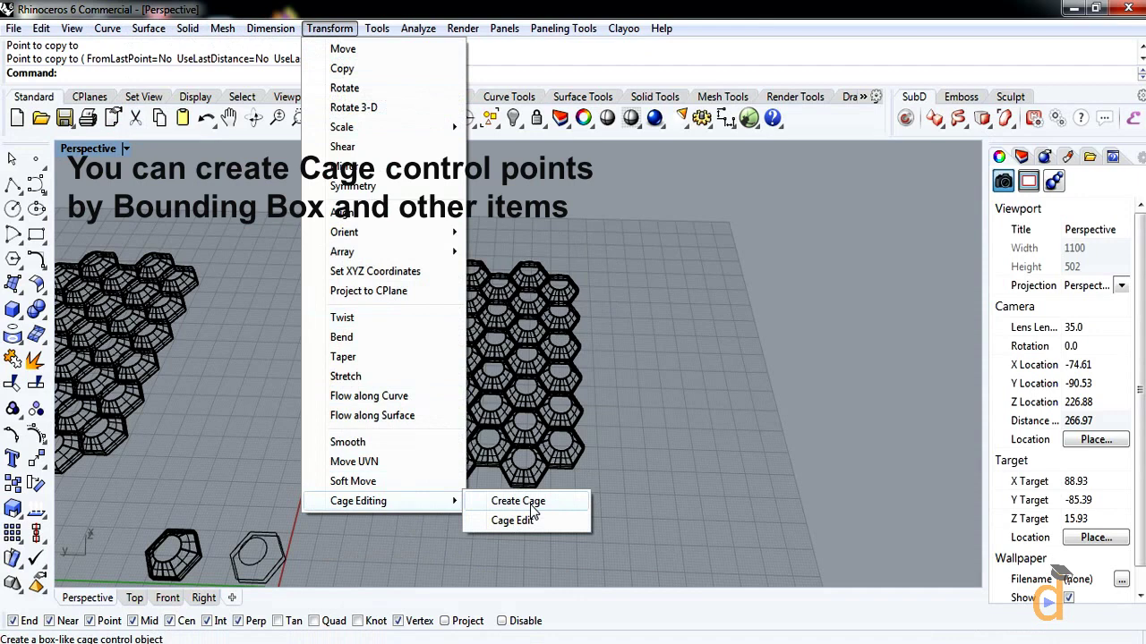
left_click(517, 501)
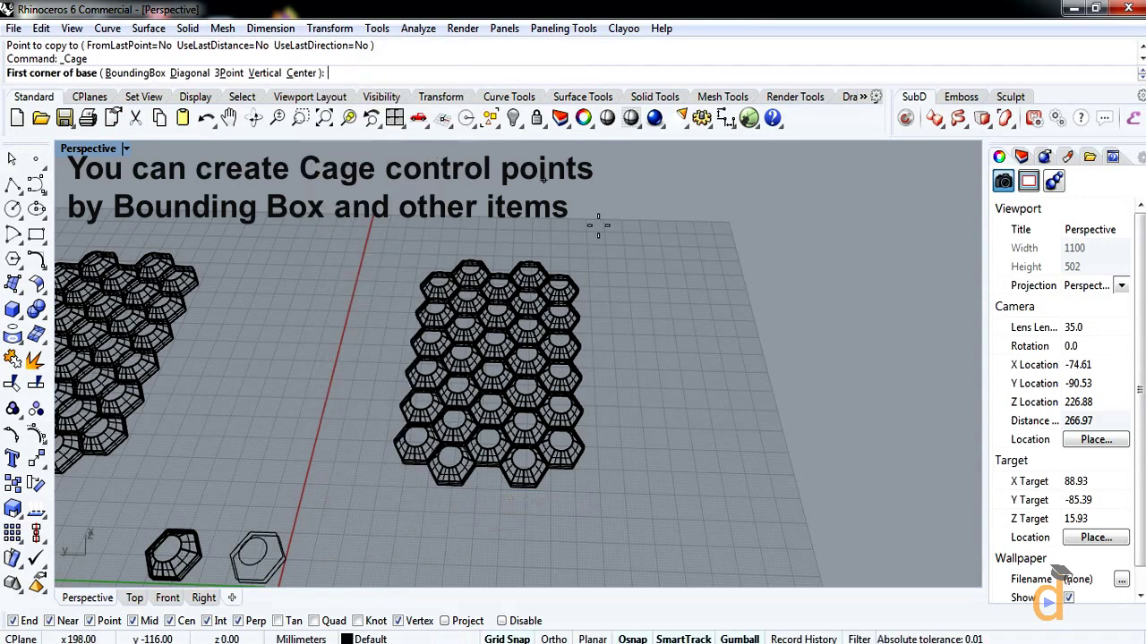
left_click(134, 73)
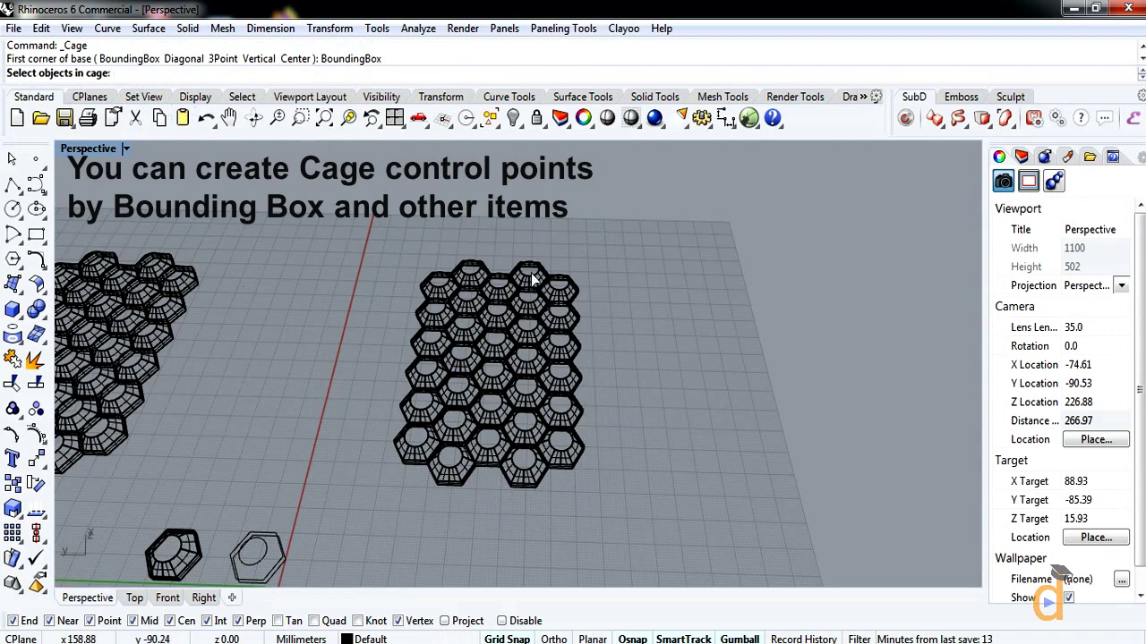
left_click_drag(386, 482, 381, 491)
key("Return")
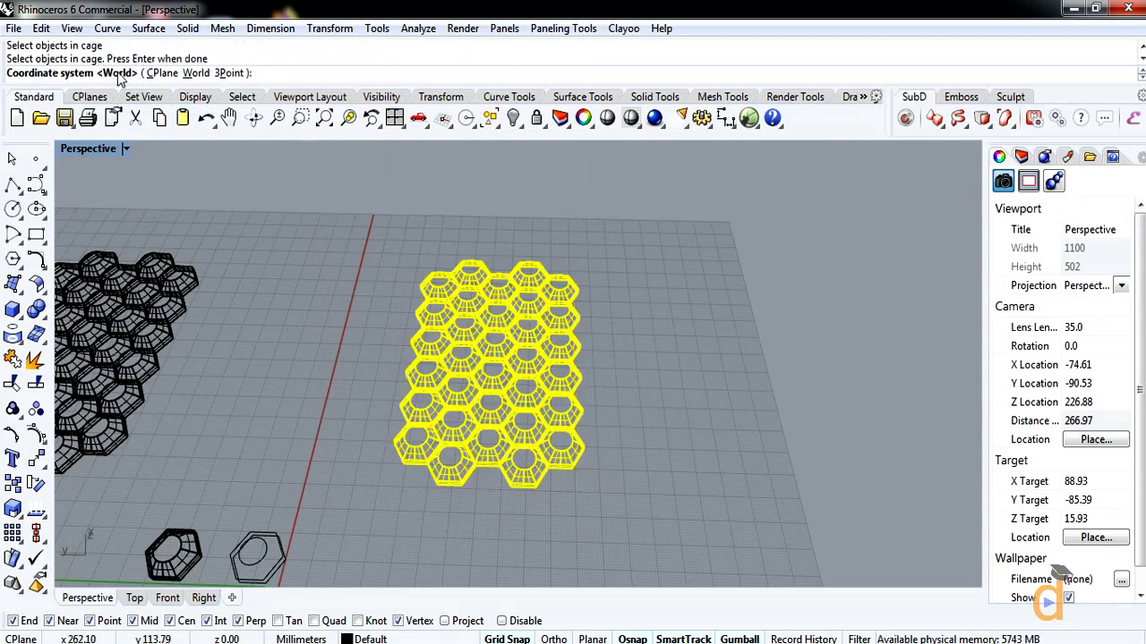
key("Return")
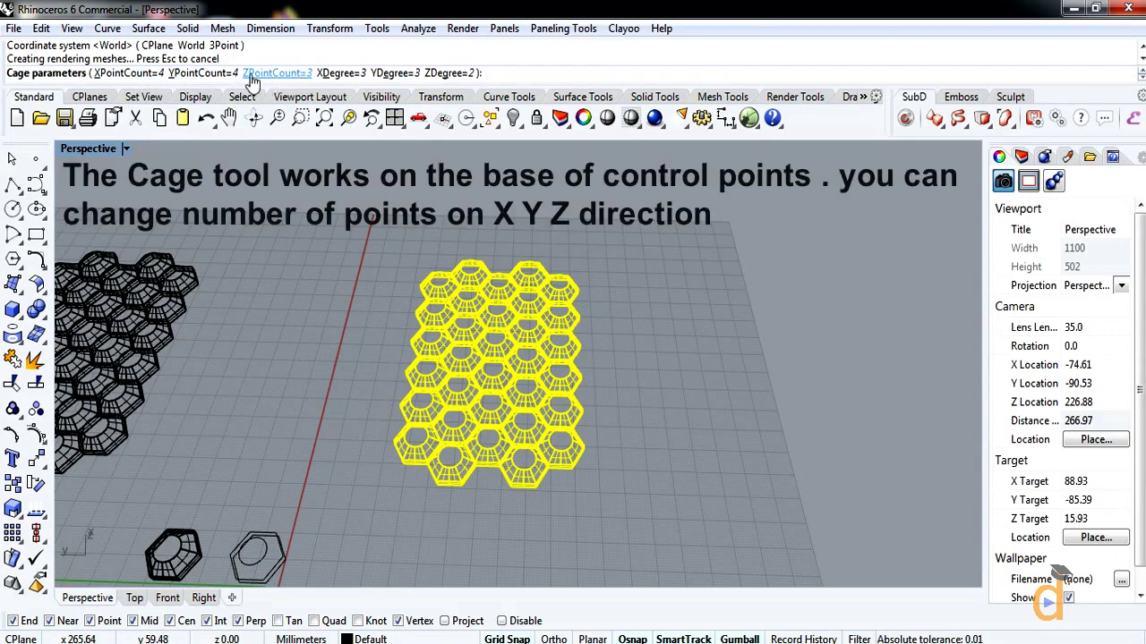
Set the cage's Y and X point counts to 3 and finish creating the cage
left_click(214, 75)
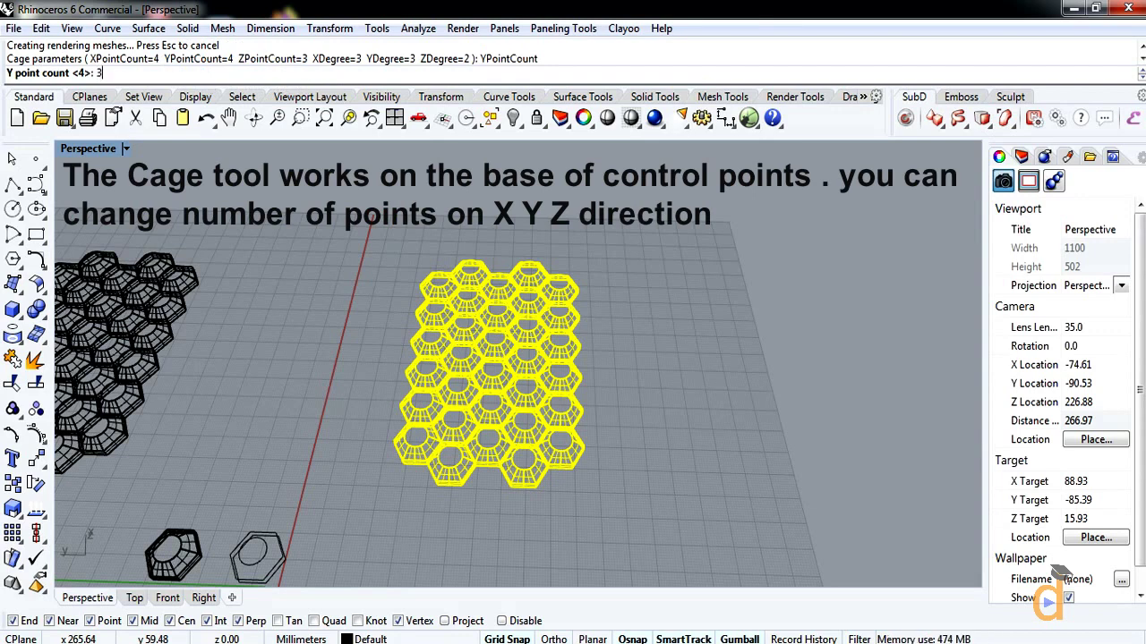
key("Return")
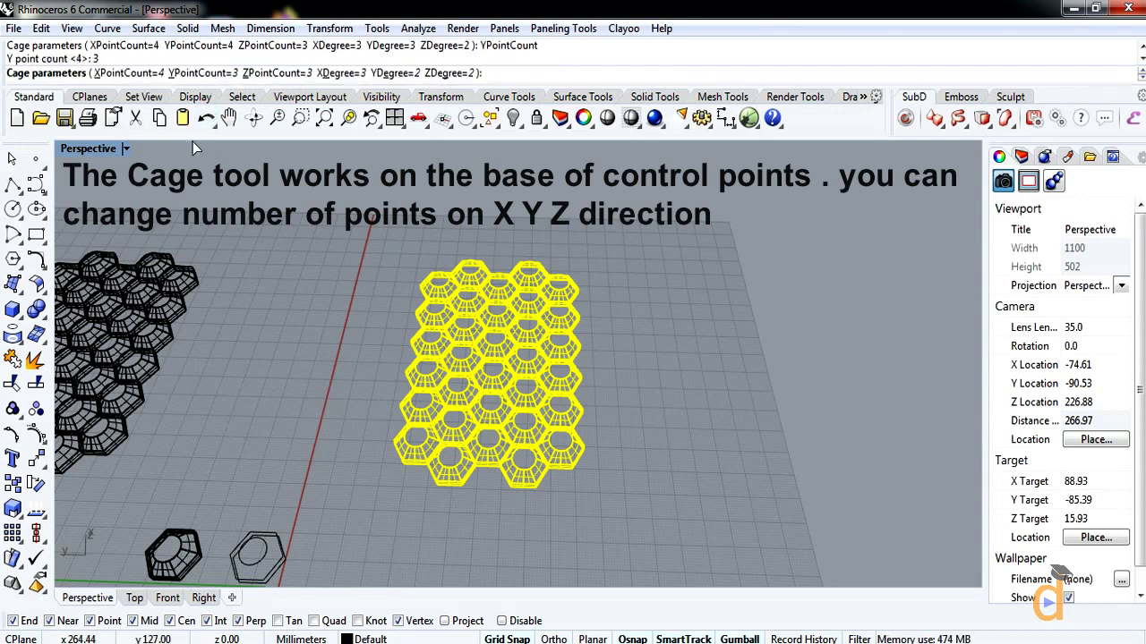
left_click(130, 74)
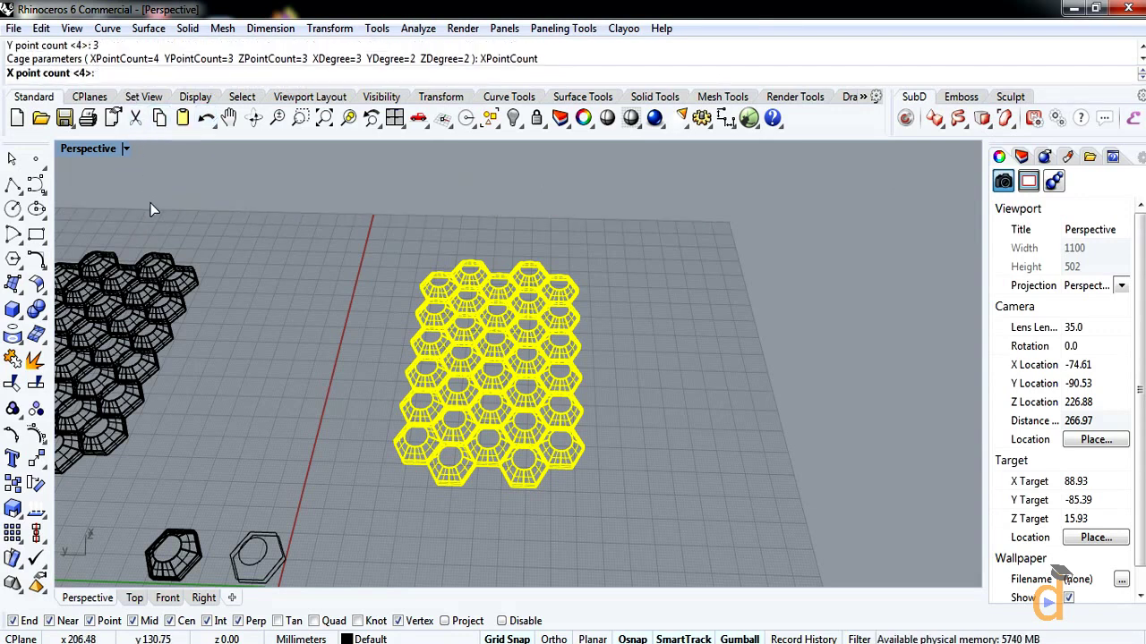
type("3")
key("Return")
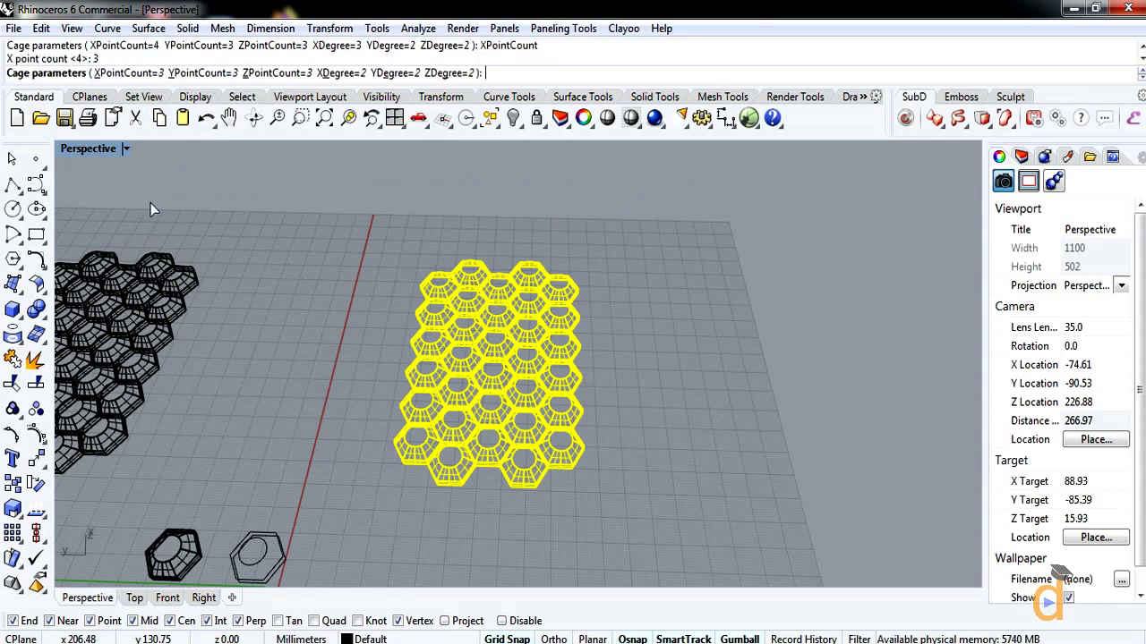
key("Return")
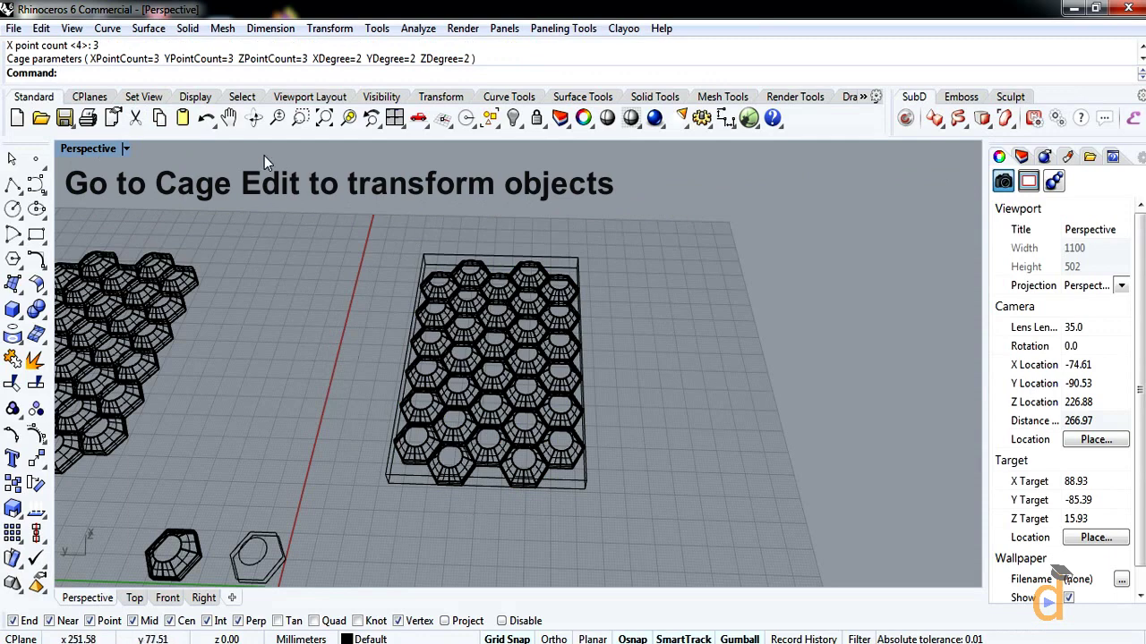
Apply Cage Edit to the copied hexagons with a Rectangle control between opposite cage base corners, accepting point counts of 4 and the Global region
left_click(322, 29)
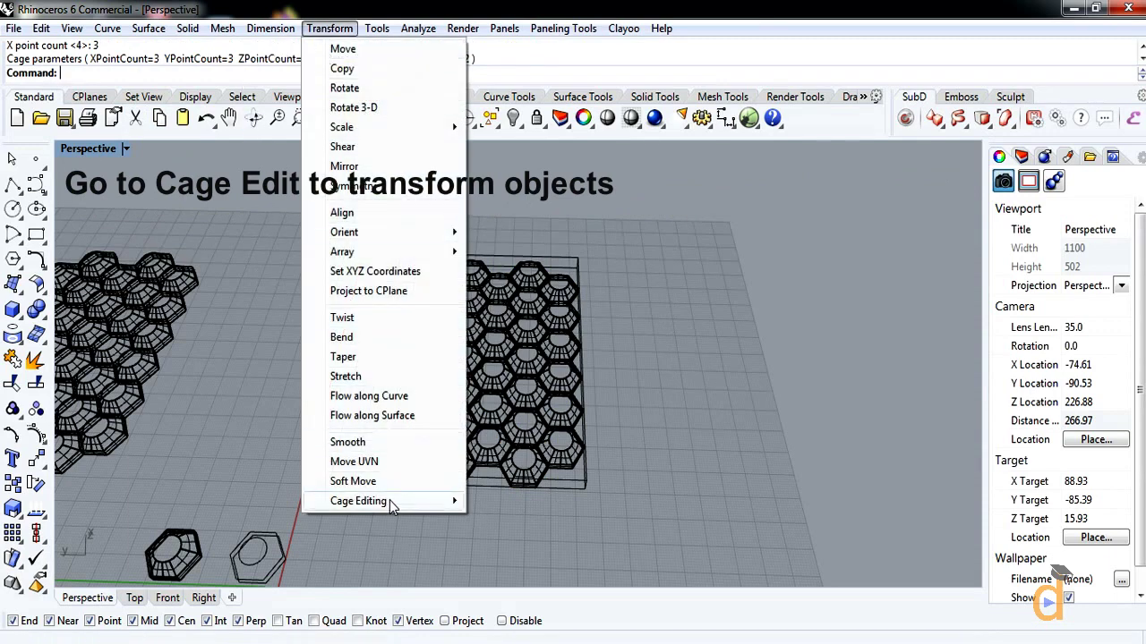
mouse_move(389, 501)
left_click(506, 520)
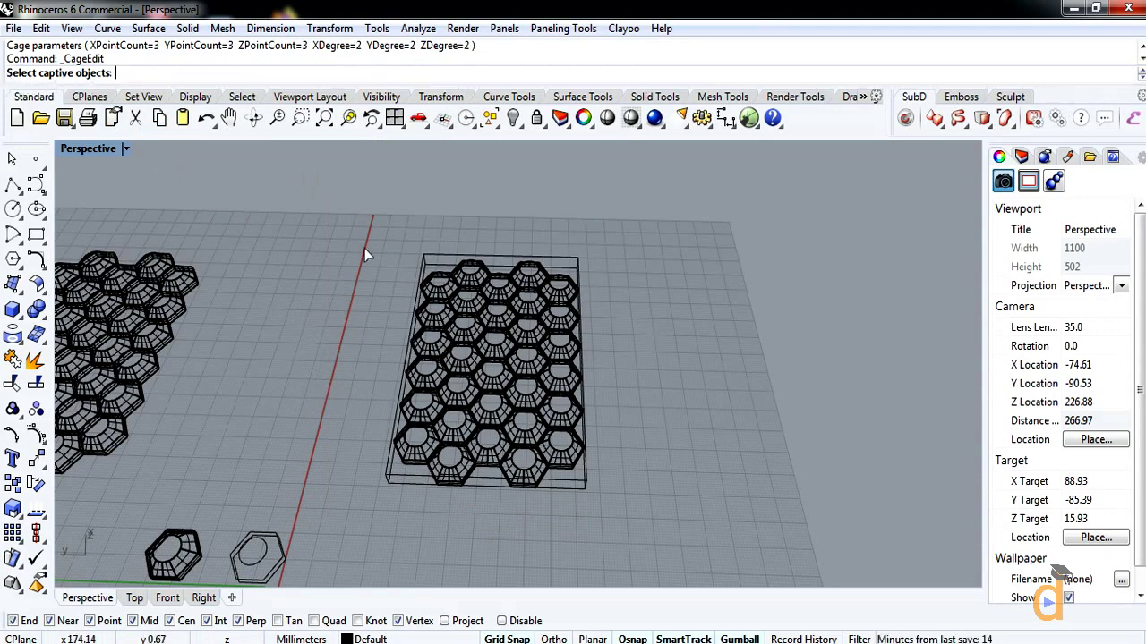
left_click_drag(383, 491, 383, 494)
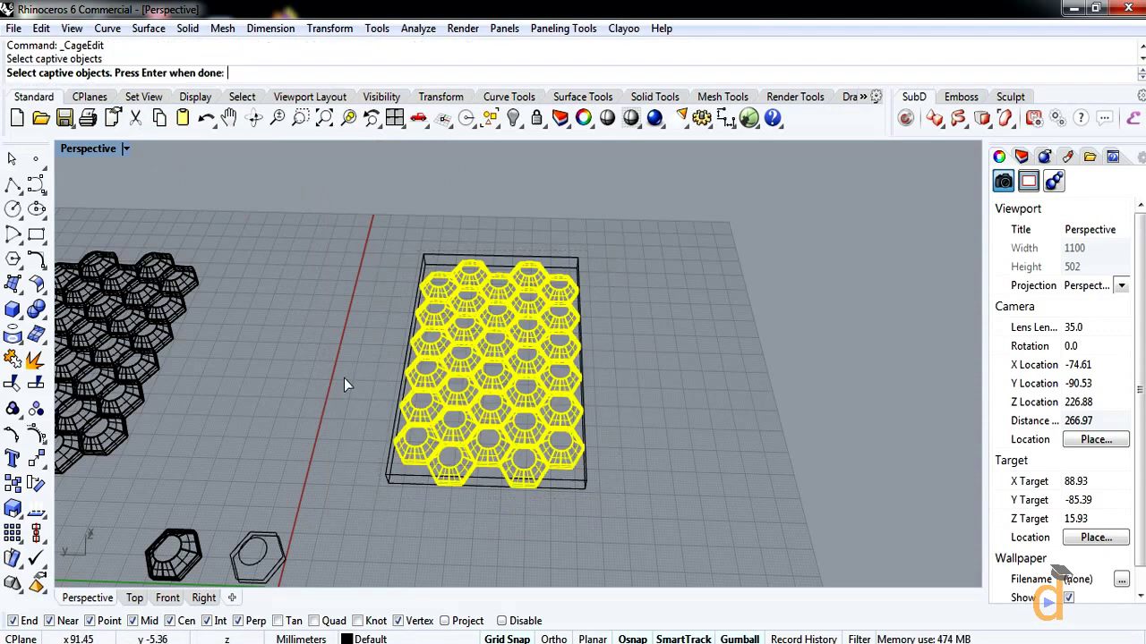
key("Return")
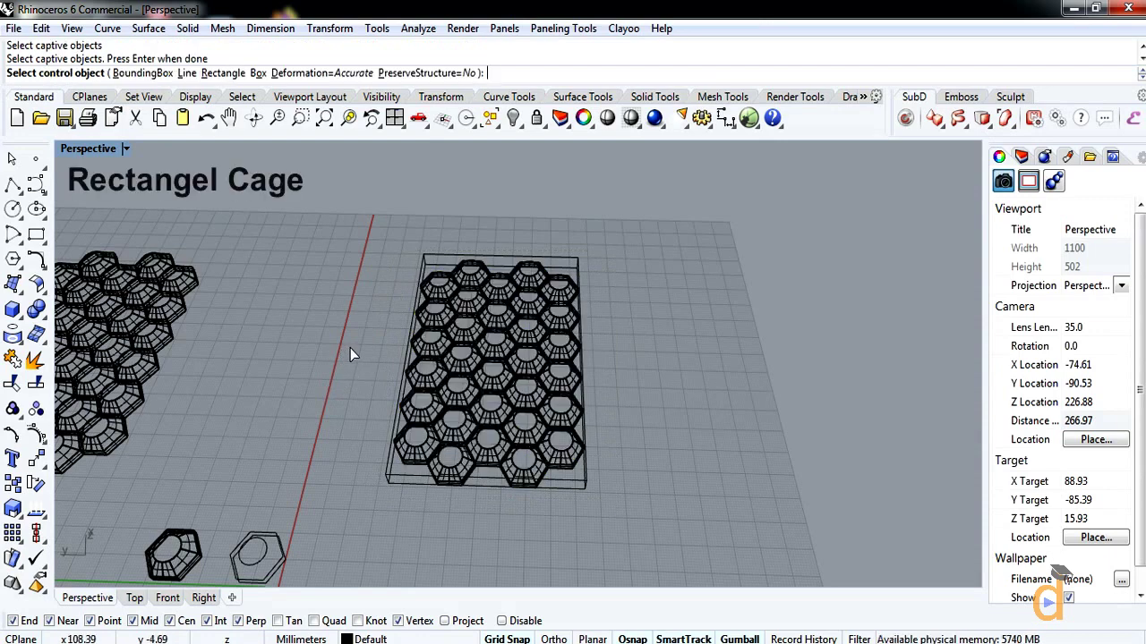
left_click(222, 74)
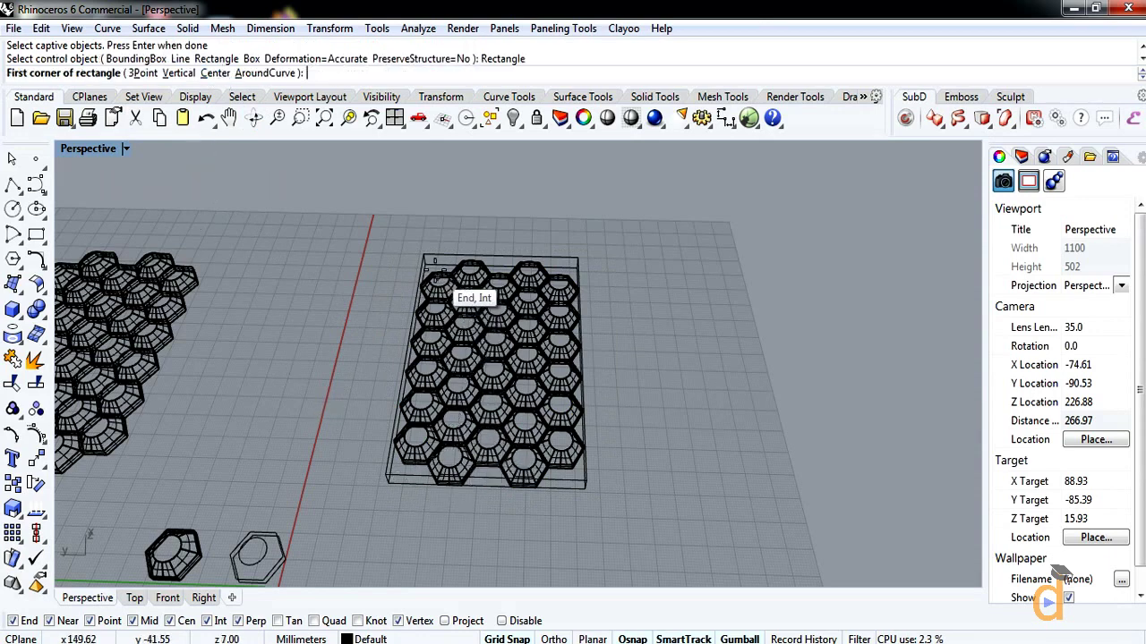
left_click(433, 269)
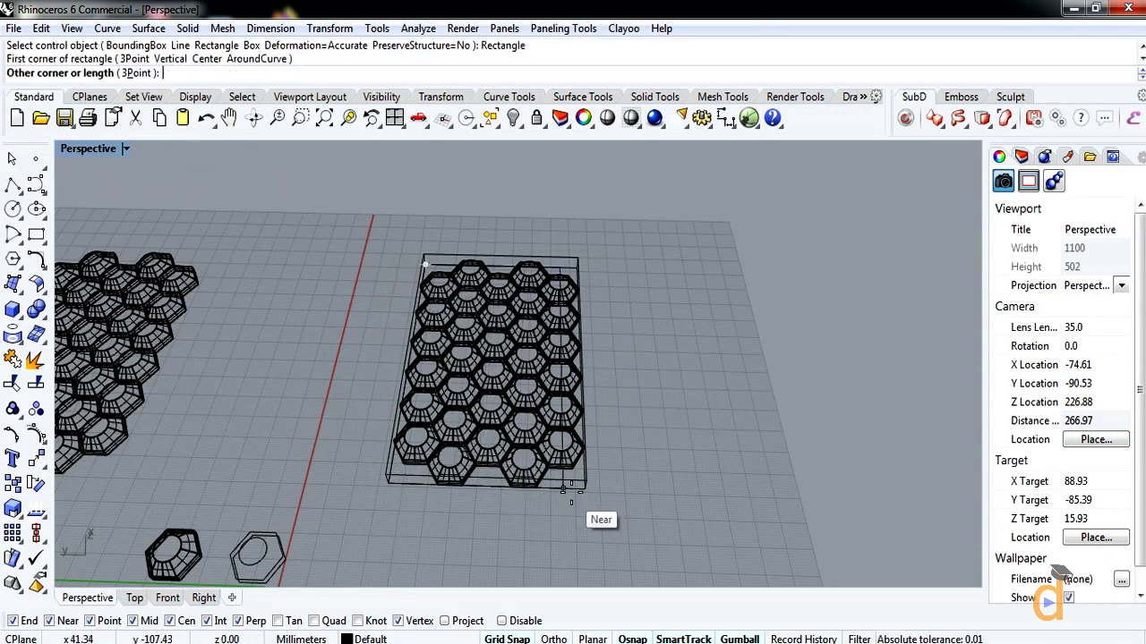
left_click(582, 488)
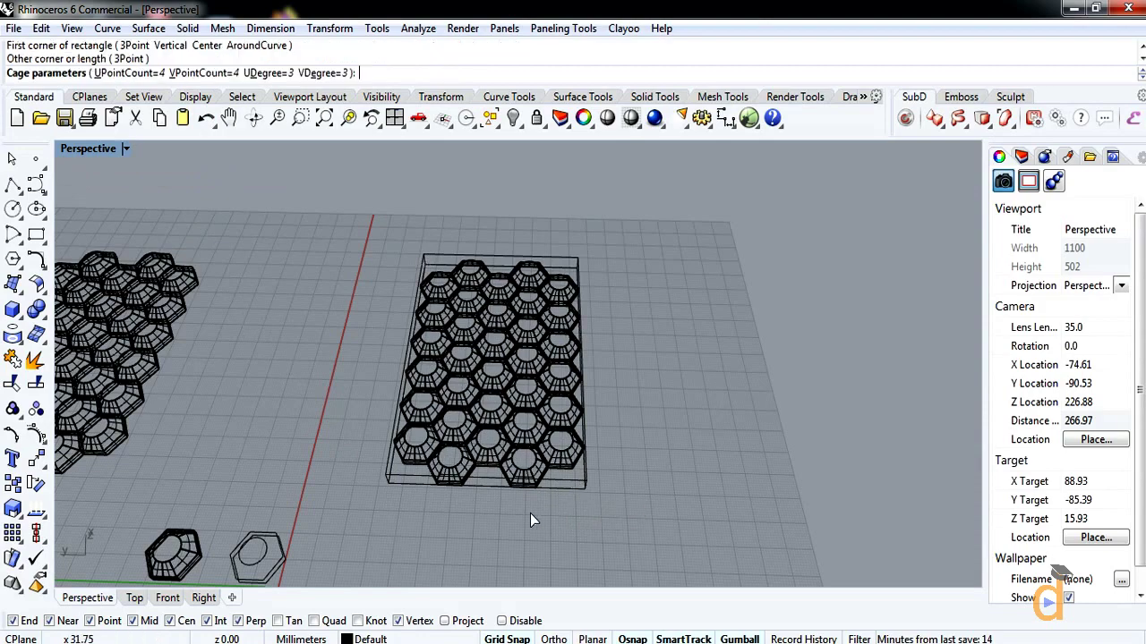
right_click_drag(530, 513, 635, 467)
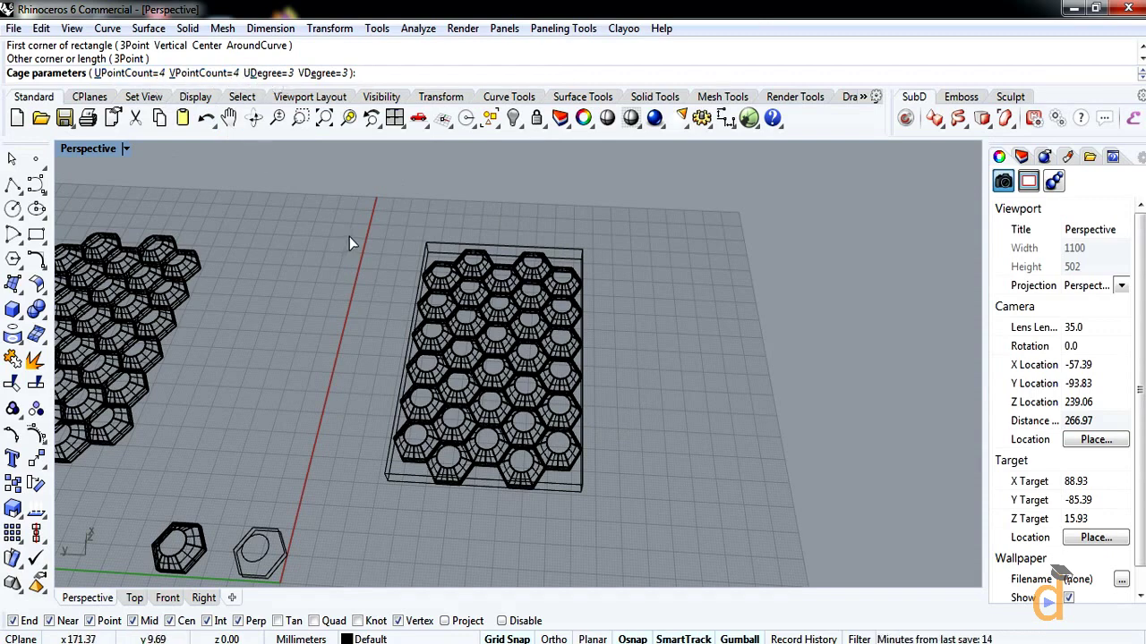
key("Return")
key("Return")
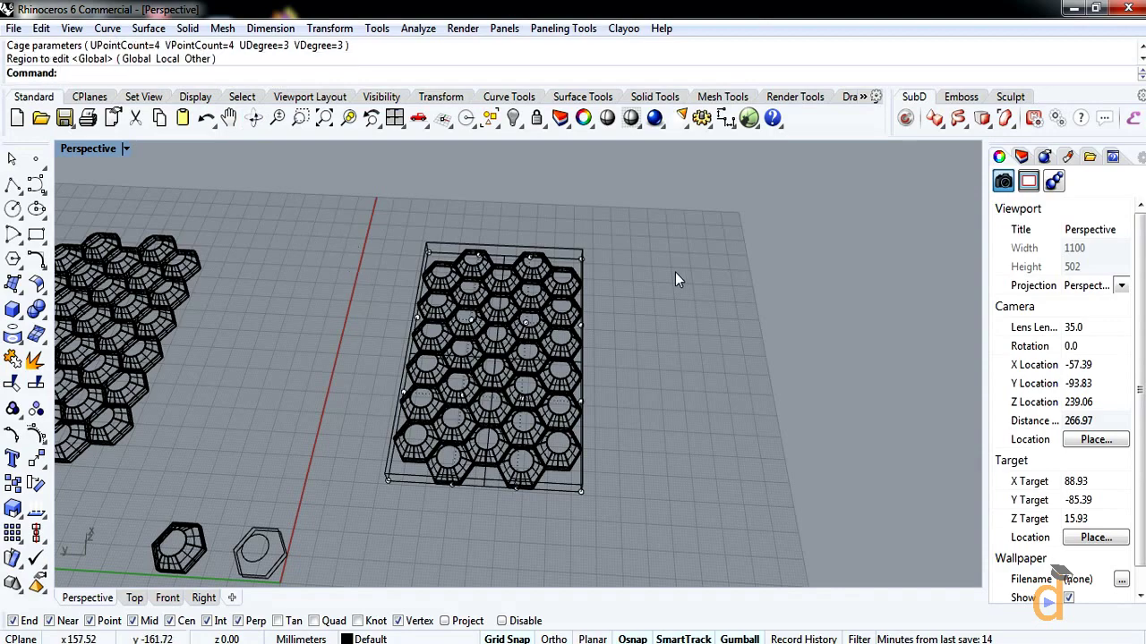
Hide the box-shaped cage around the copied hexagons, leaving the rectangular control points accessible
left_click(507, 244)
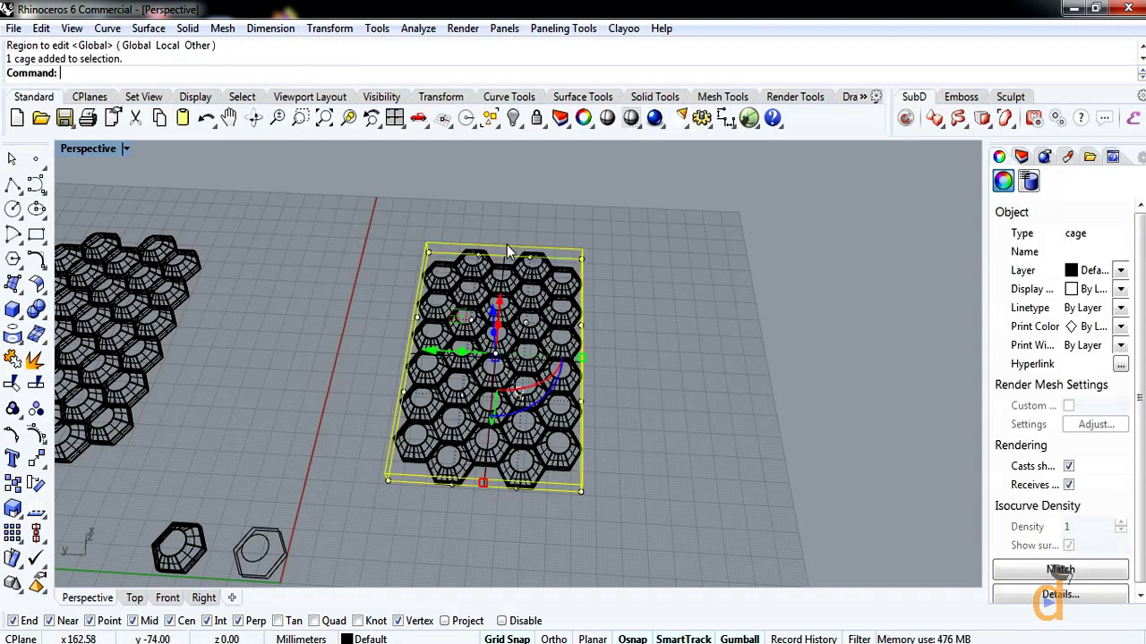
left_click(513, 117)
mouse_move(639, 325)
right_mouse_down()
mouse_move(653, 340)
mouse_move(650, 330)
right_mouse_up()
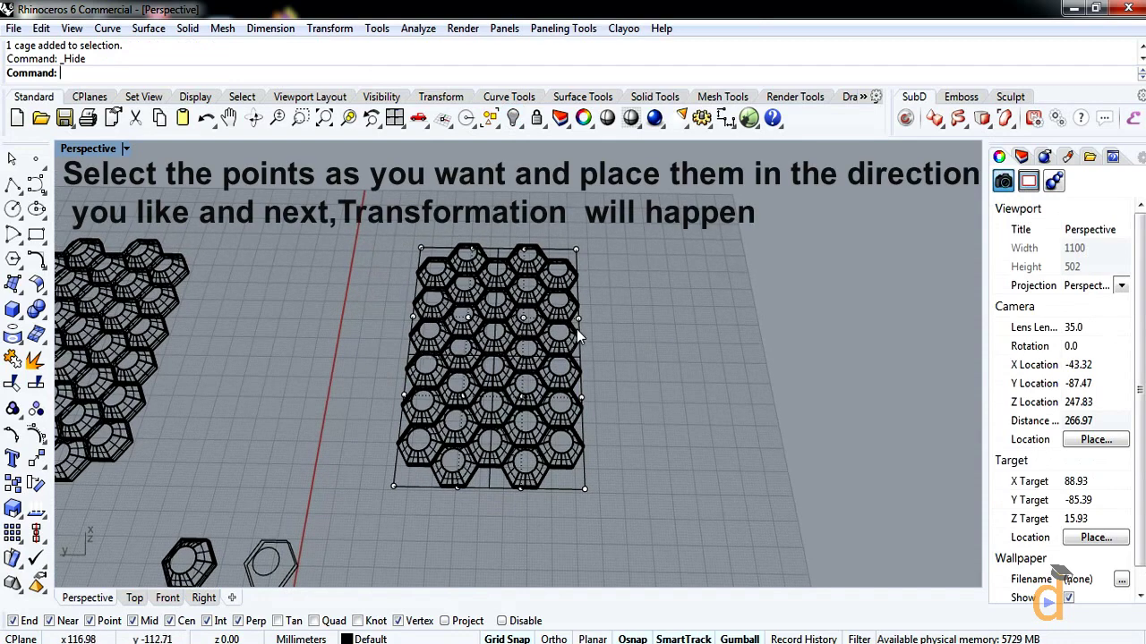
Select the four control points along the rectangle's far edge and scale them outward along Y to flare that end
left_click(524, 319)
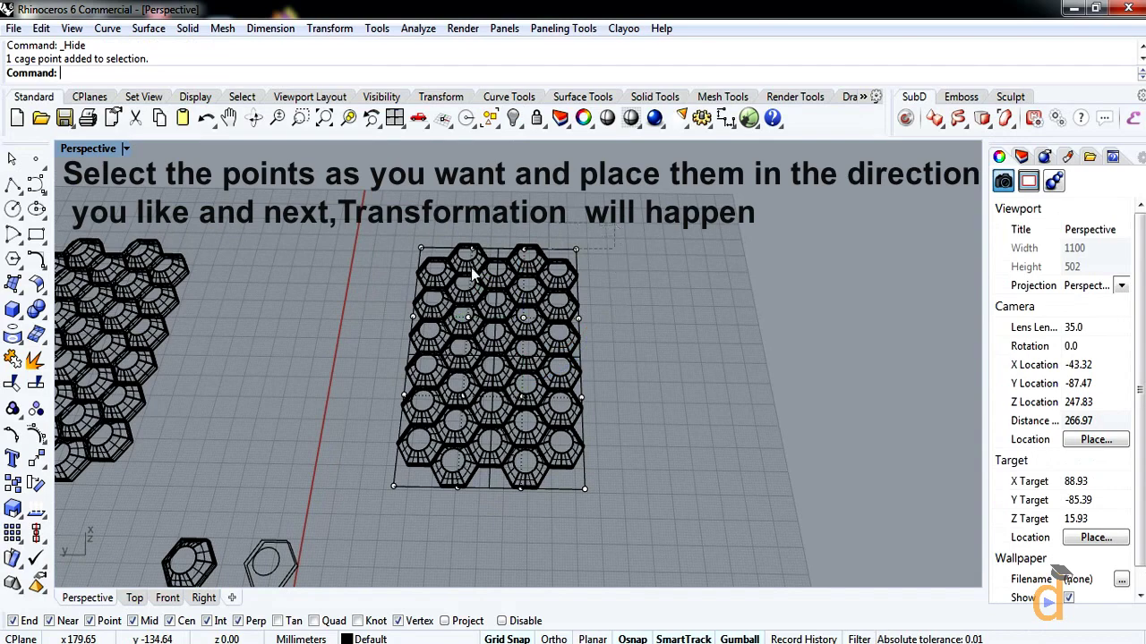
left_click_drag(471, 267, 387, 266)
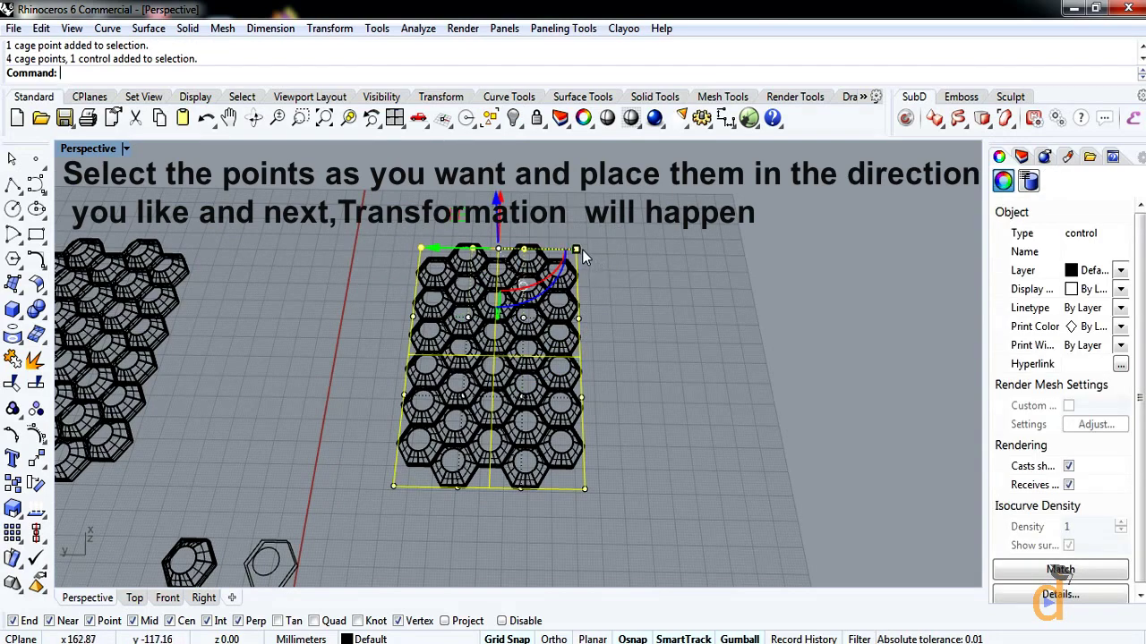
left_click_drag(581, 251, 672, 264)
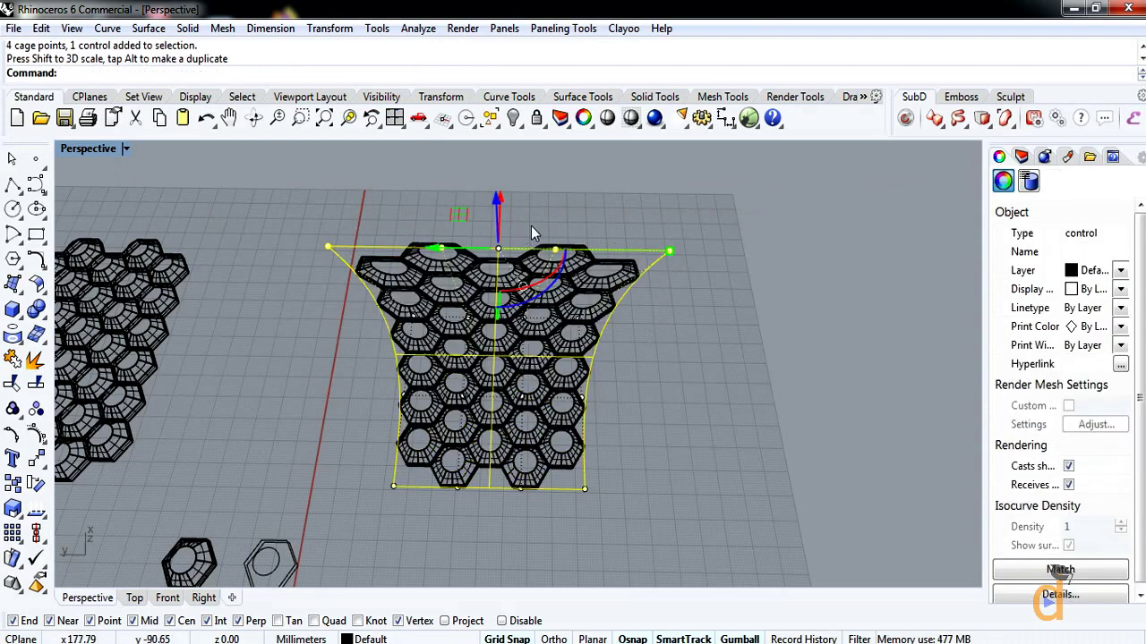
Select the two middle control points on the flared far edge and move them outward along X to bow that edge
left_click(570, 219)
left_click(435, 266)
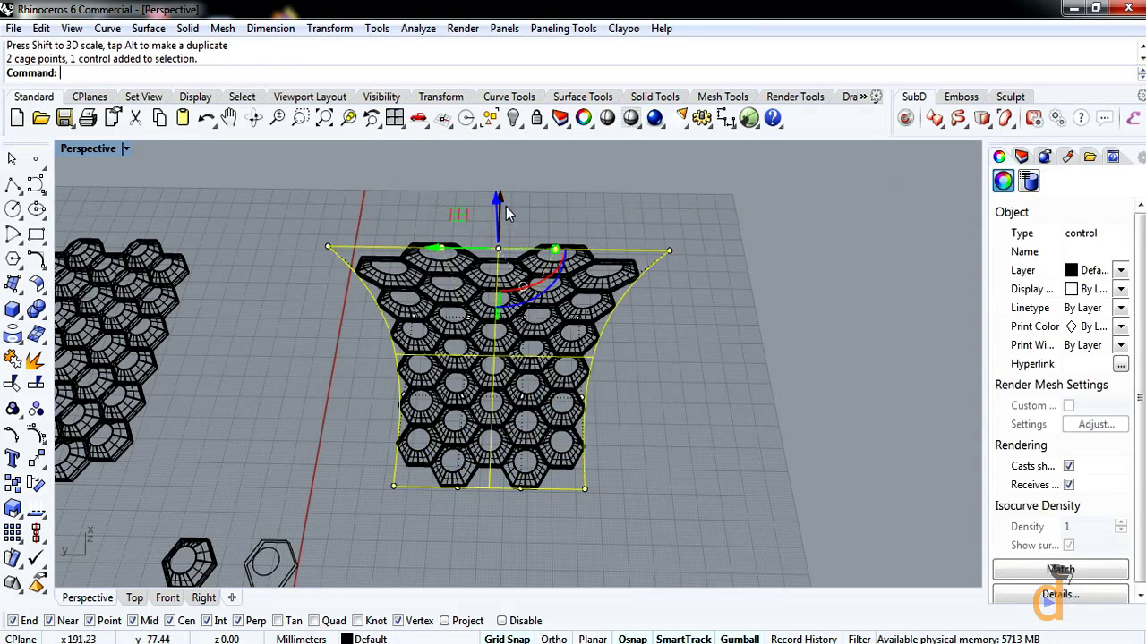
right_click_drag(582, 235, 638, 271)
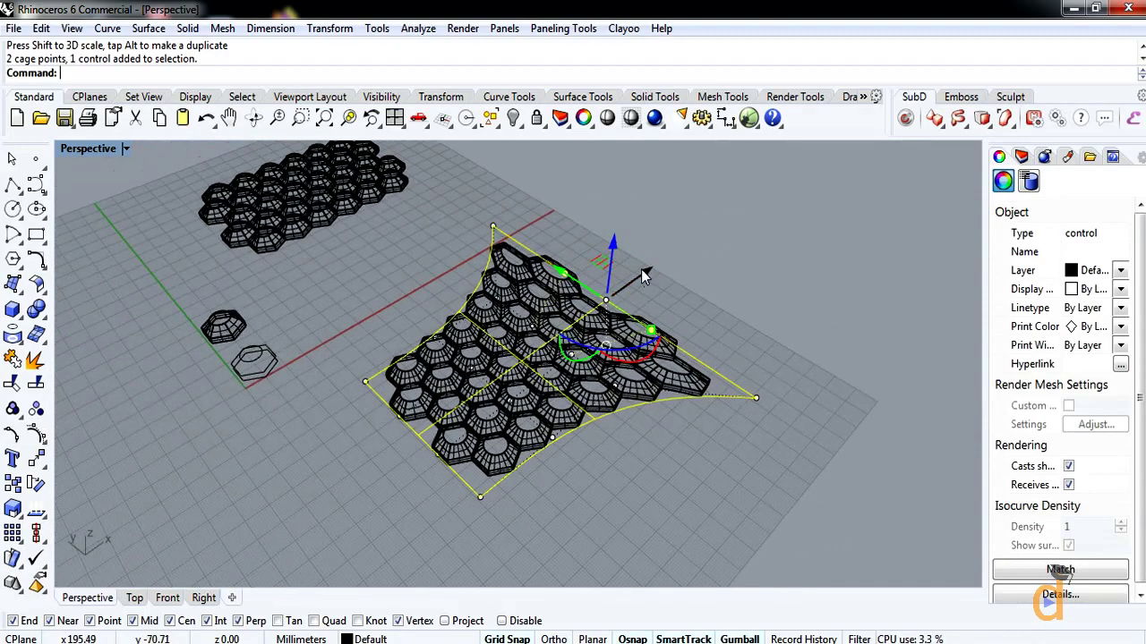
left_click_drag(638, 270, 673, 260)
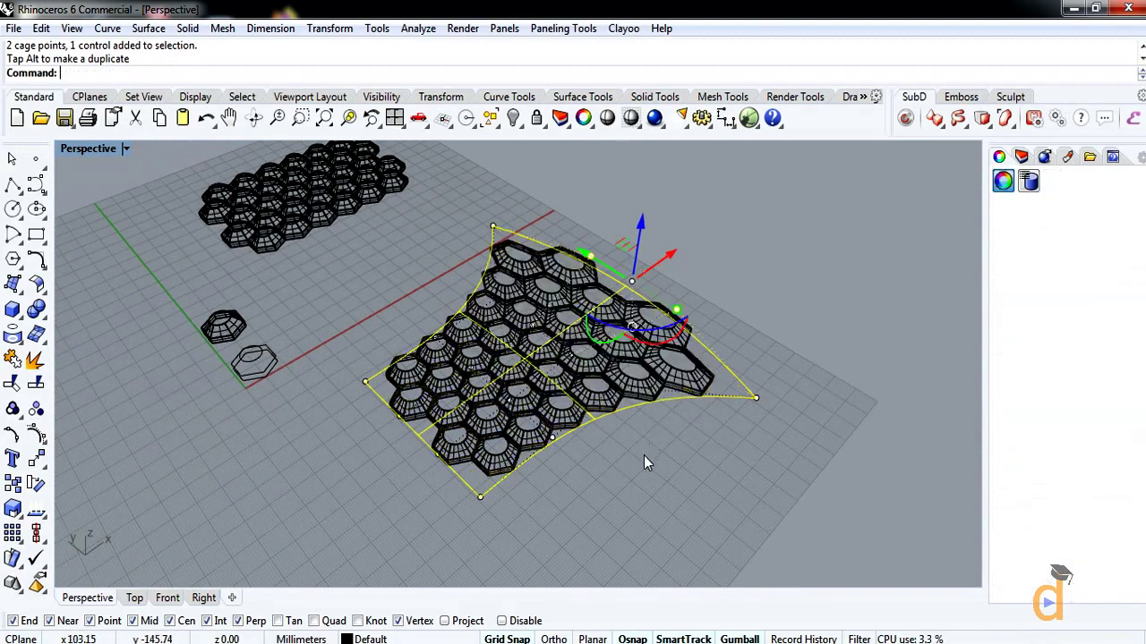
right_click_drag(643, 455, 667, 498)
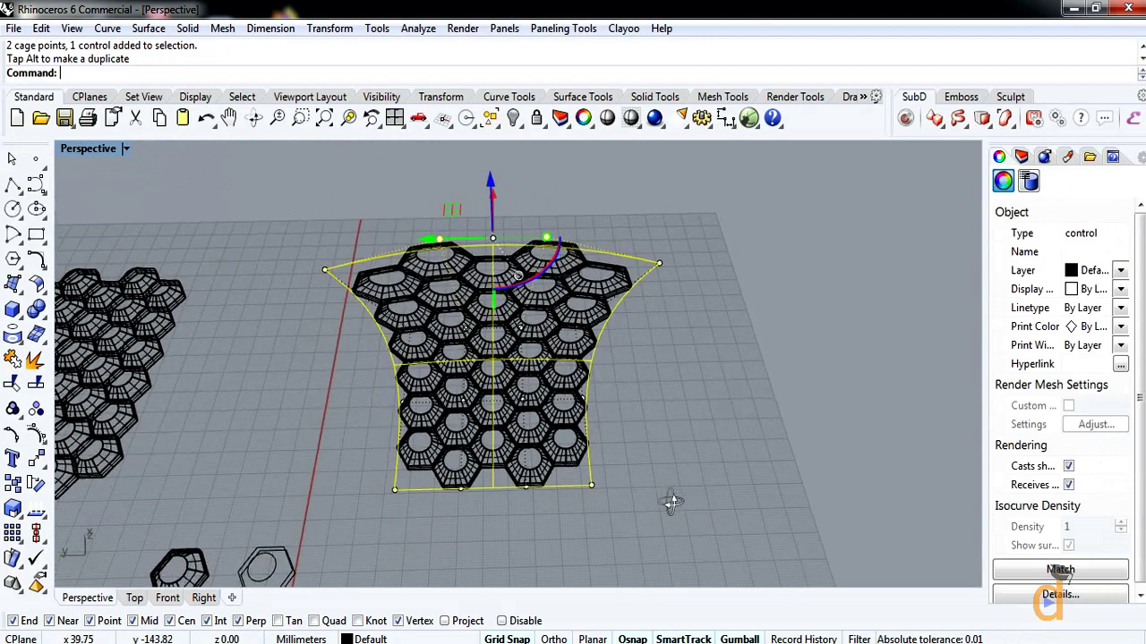
left_click(650, 507)
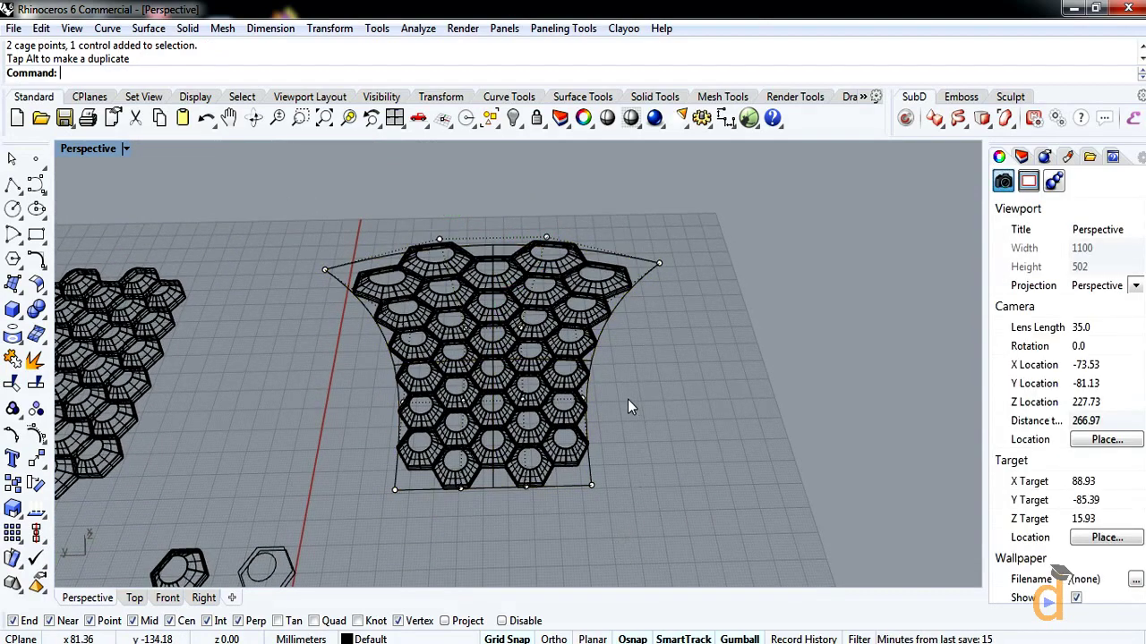
Select the eight control points in the near half of the rectangular control and scale them inward along Y
left_click_drag(501, 467, 382, 502)
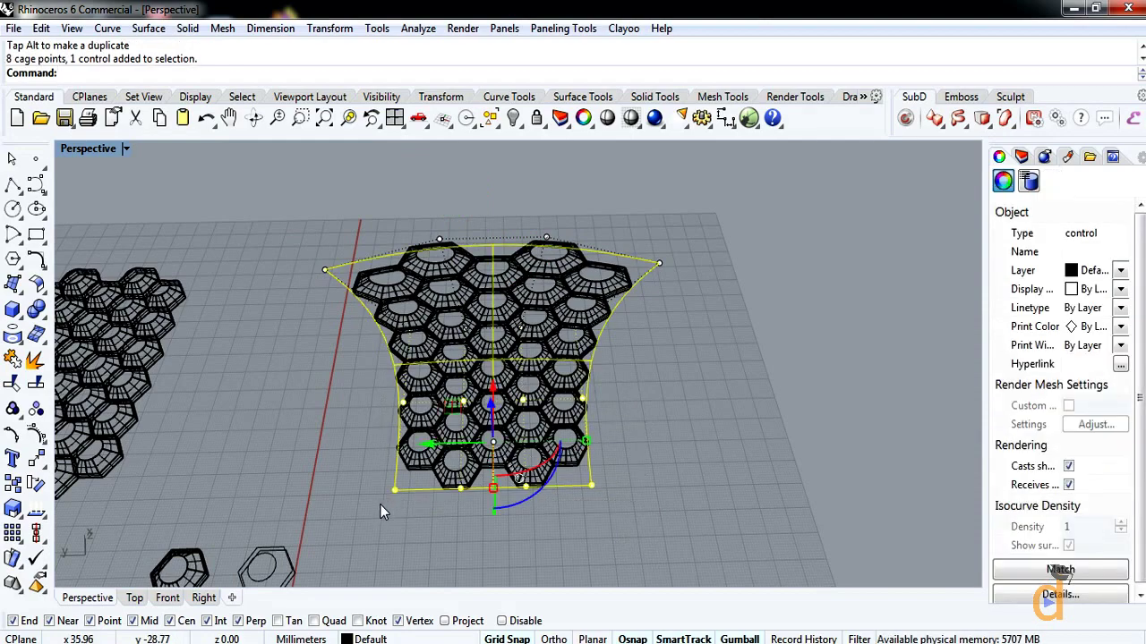
left_click_drag(585, 440, 528, 449)
left_click(627, 500)
right_click_drag(627, 499, 659, 501)
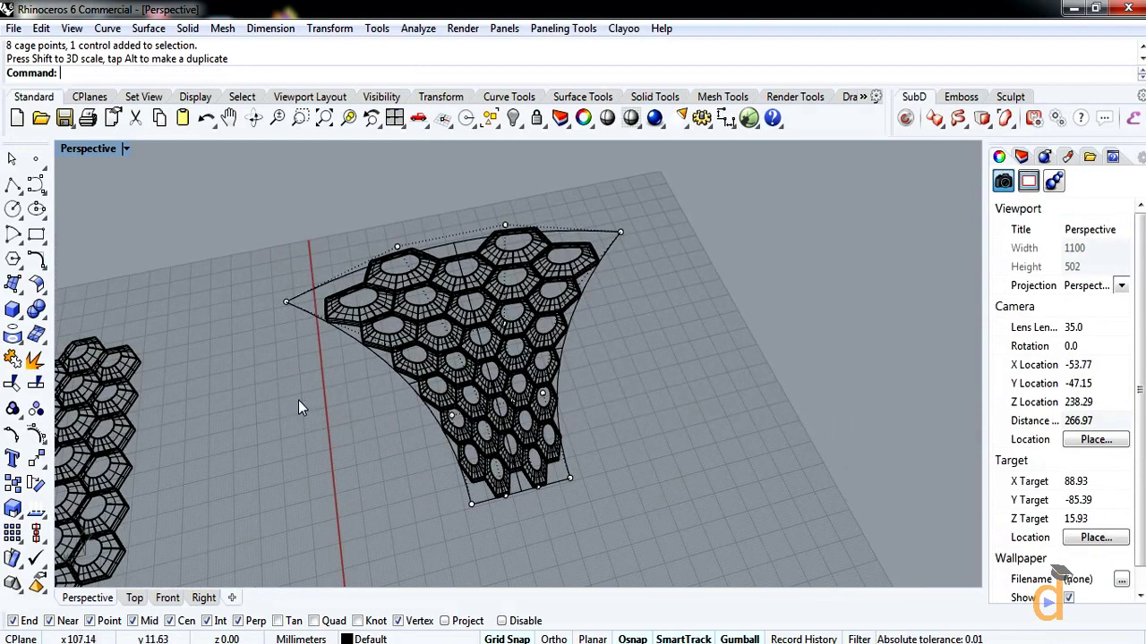
Move the far-edge corner control point nearest the undeformed hexagons outward along Y to stretch that corner
left_click(283, 304)
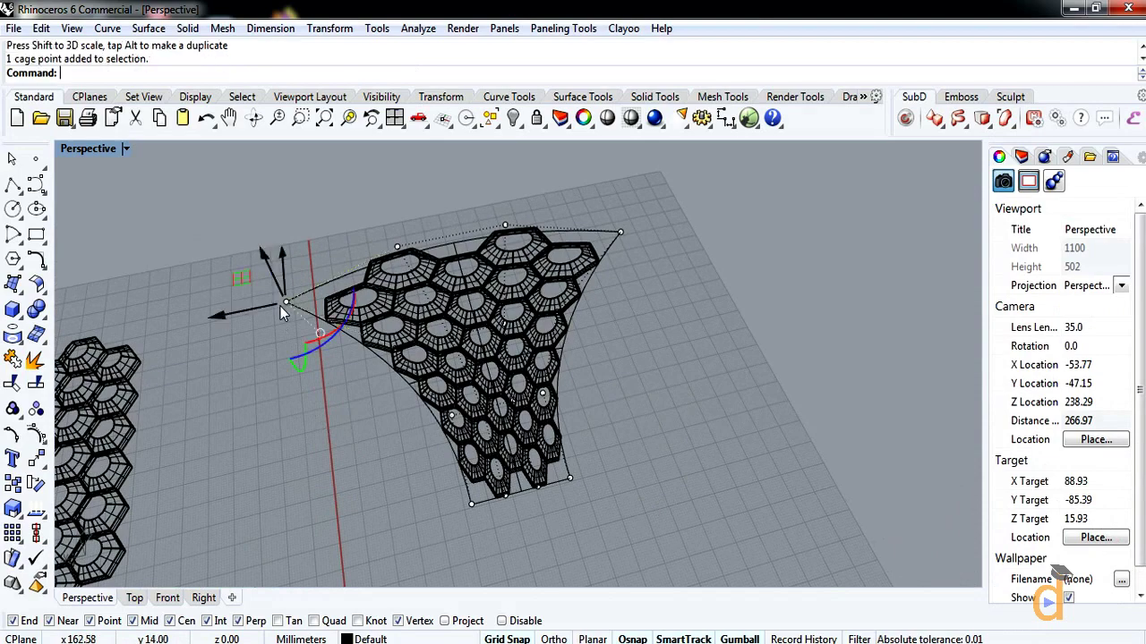
left_click_drag(238, 314, 109, 339)
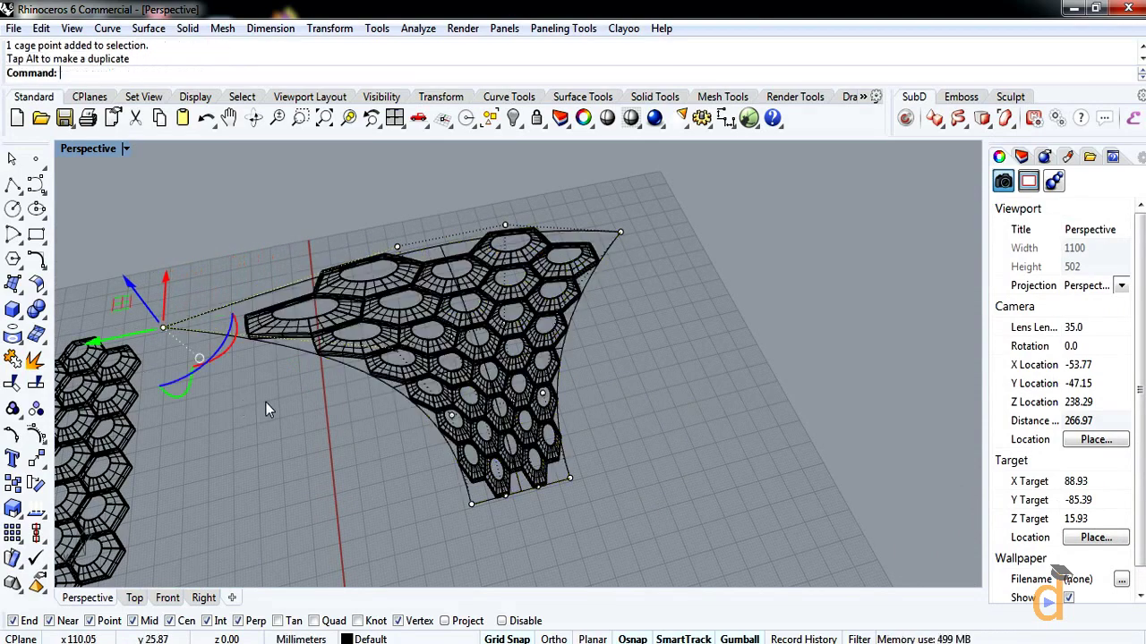
right_click_drag(307, 451, 373, 456)
left_click(581, 490)
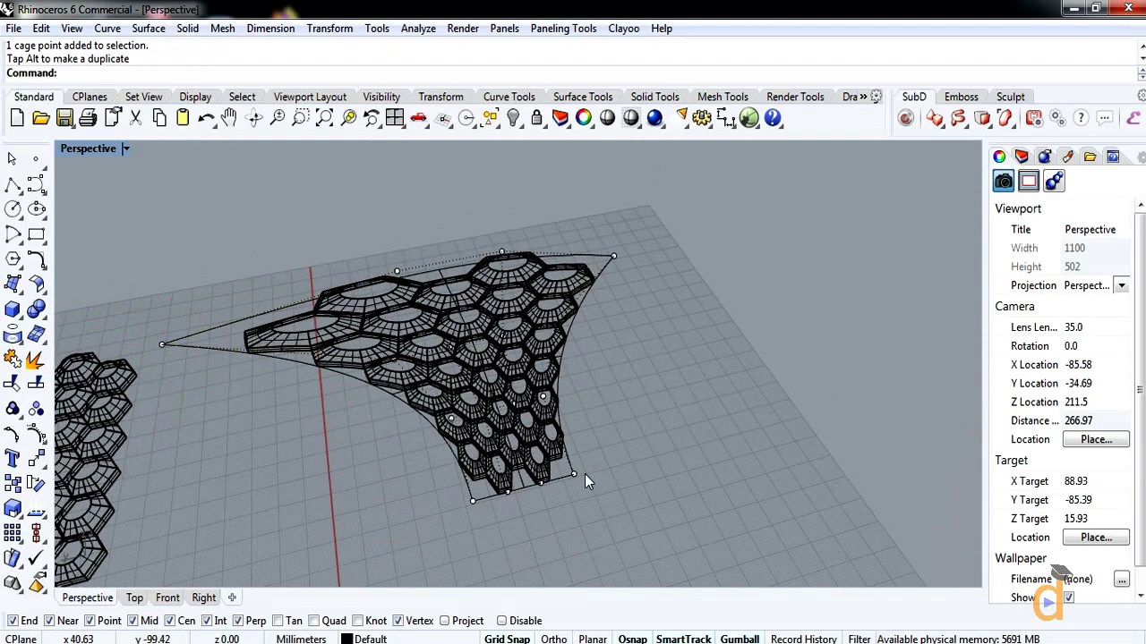
Select the four control points along the near edge and scale them inward along Y to narrow that end further
left_click_drag(585, 473, 463, 522)
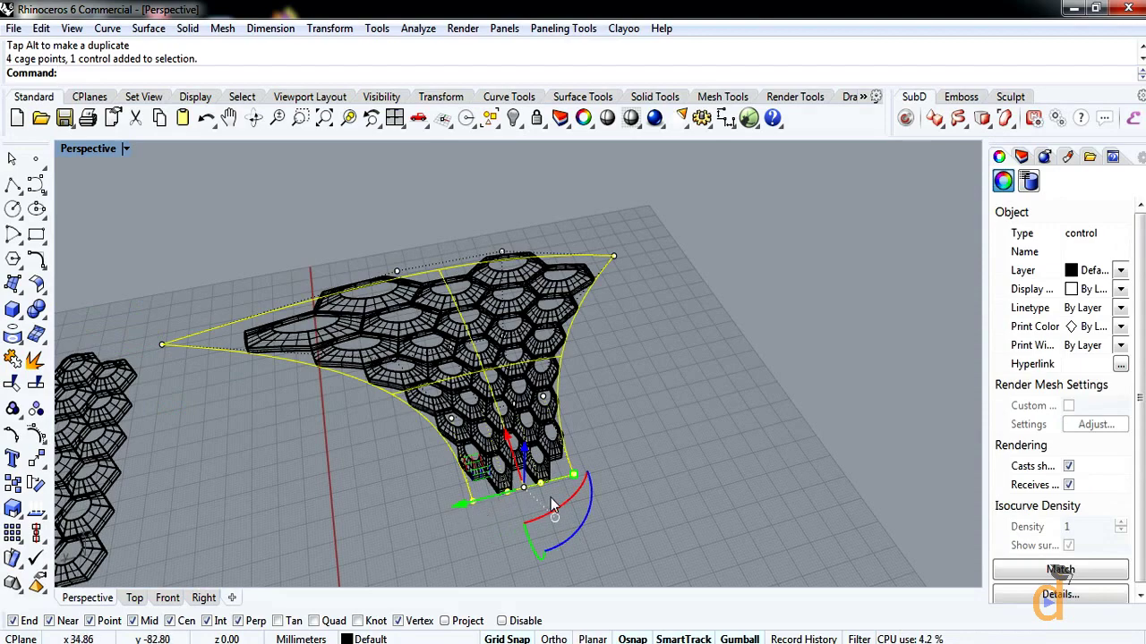
left_click_drag(460, 508, 508, 517)
right_click_drag(509, 517, 387, 499)
left_click_drag(598, 484, 354, 472)
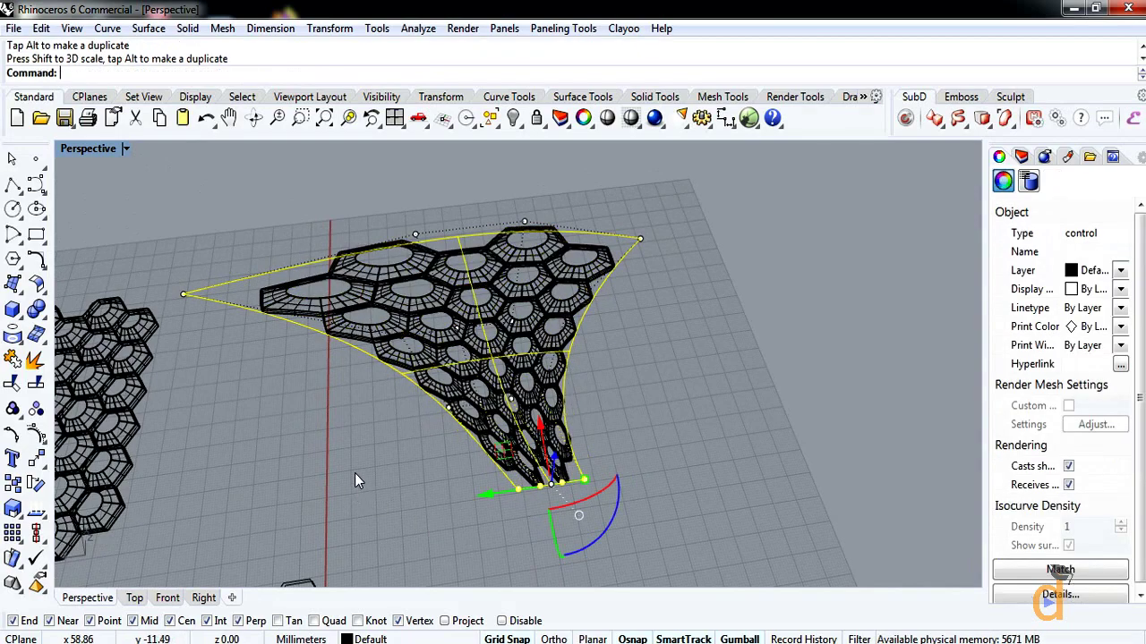
right_click_drag(354, 472, 398, 528)
left_click(371, 463)
scroll(399, 528, "down", 1)
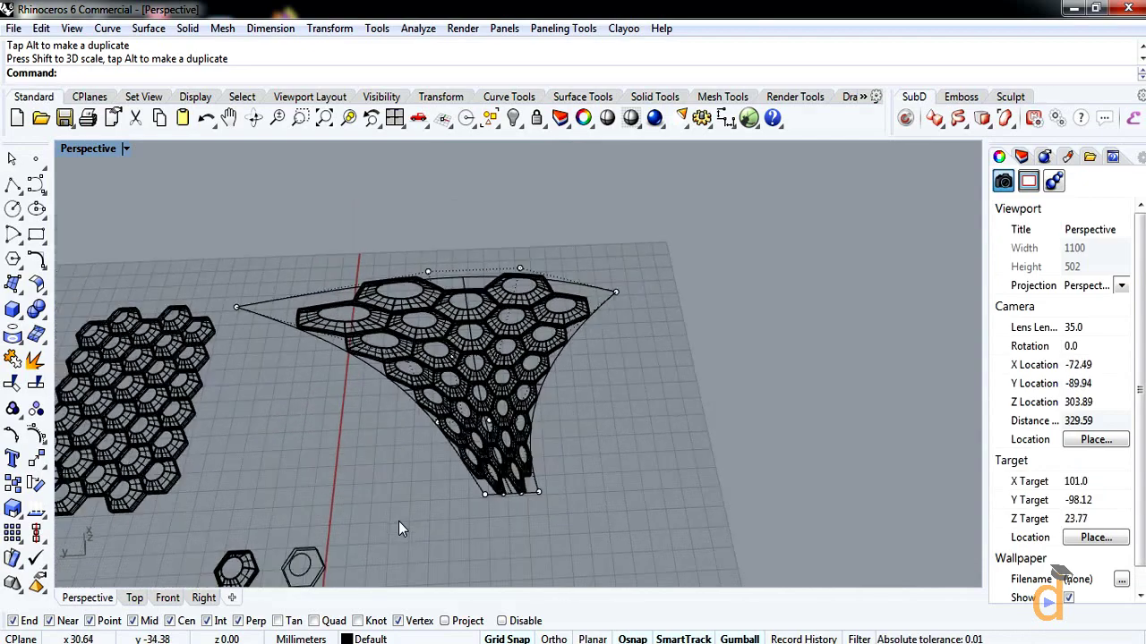
Move the far-edge corner control point farthest from the undeformed hexagons inward along Y
left_click(616, 292)
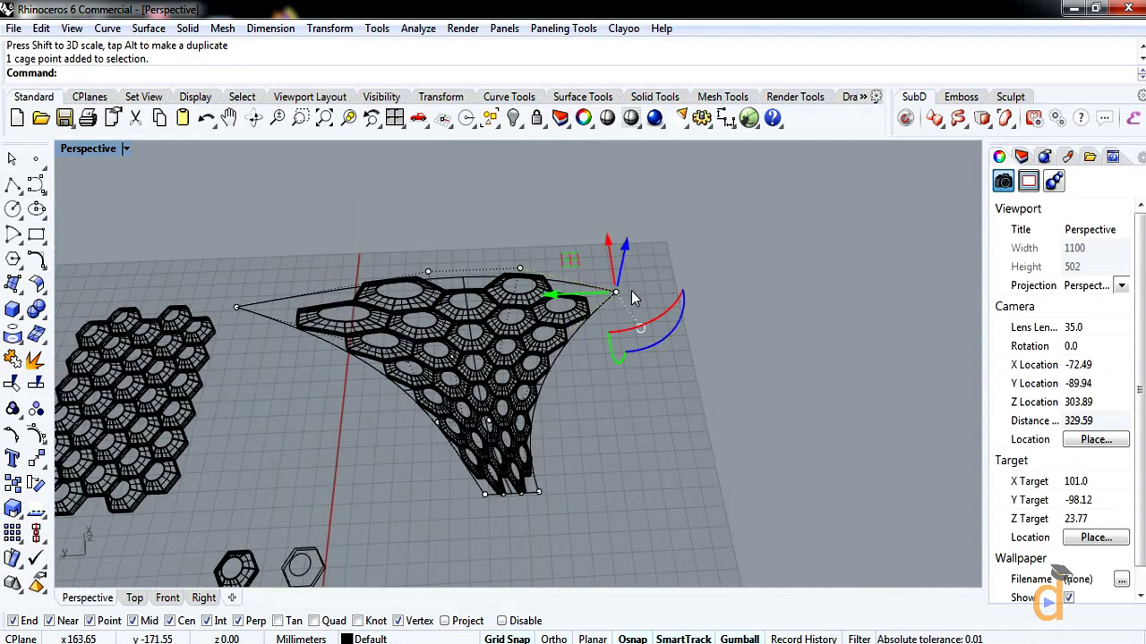
left_click_drag(606, 302, 602, 425)
right_click_drag(601, 424, 659, 402)
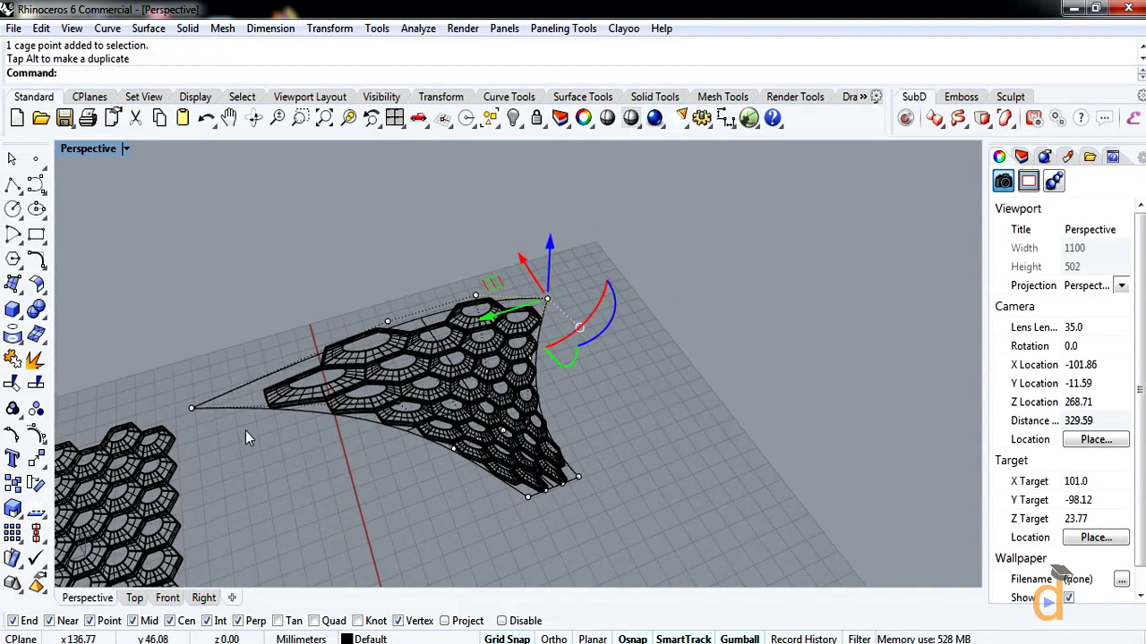
Extend the stretched far-edge corner further along Y until its control point reaches the undeformed hexagon pattern
left_click(191, 409)
right_click_drag(364, 509, 501, 501)
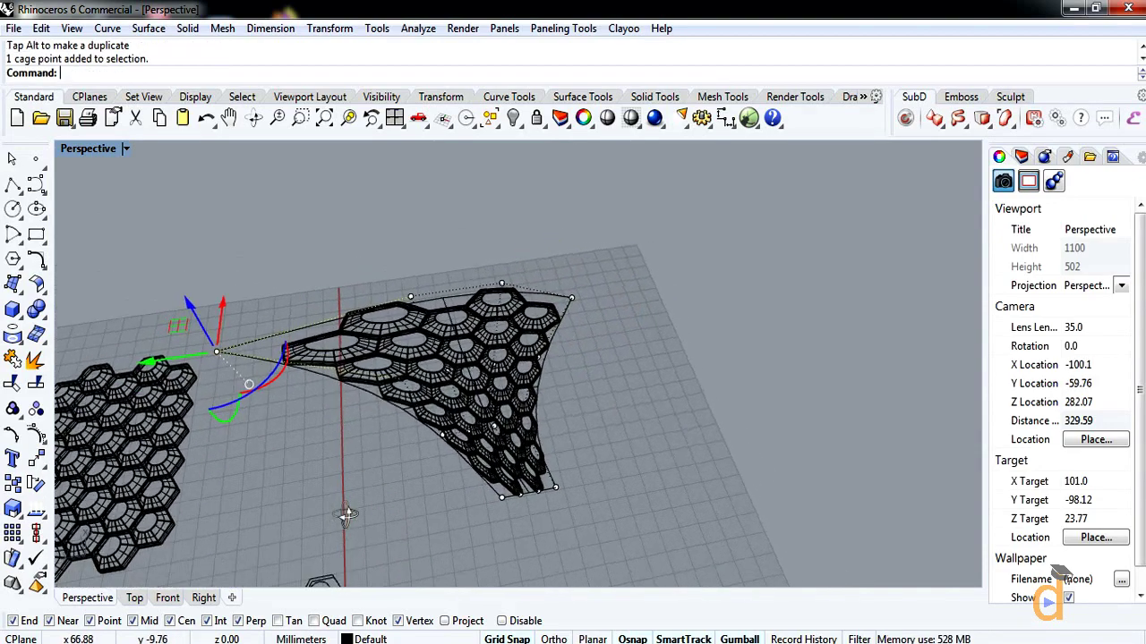
scroll(665, 493, "down", 2)
scroll(420, 461, "up", 2)
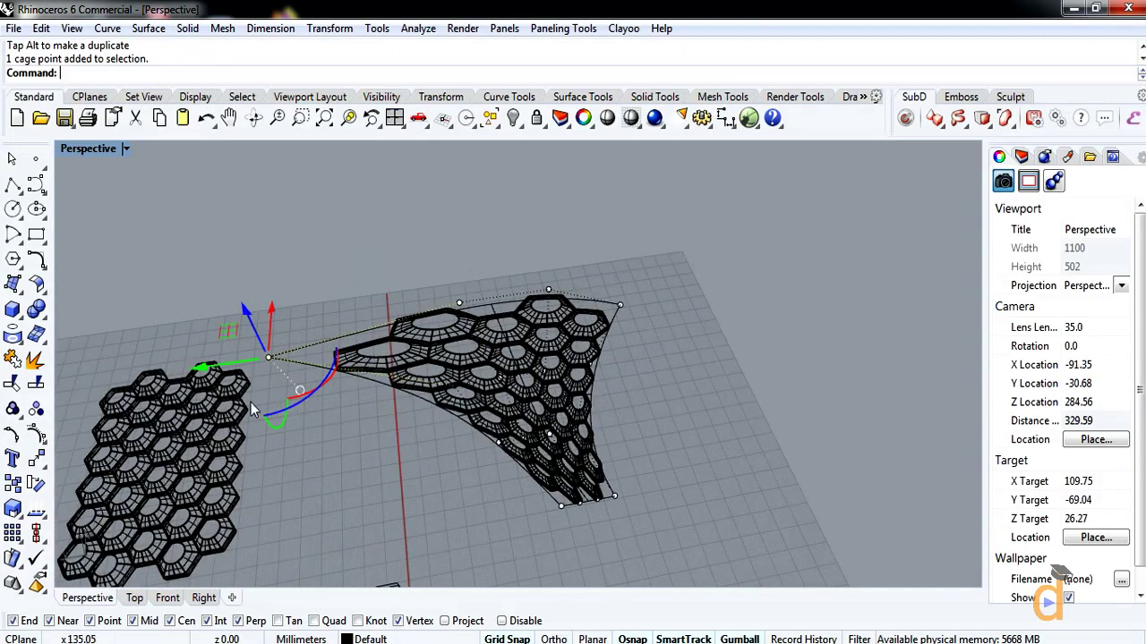
left_click_drag(231, 361, 171, 359)
right_click_drag(404, 480, 442, 486)
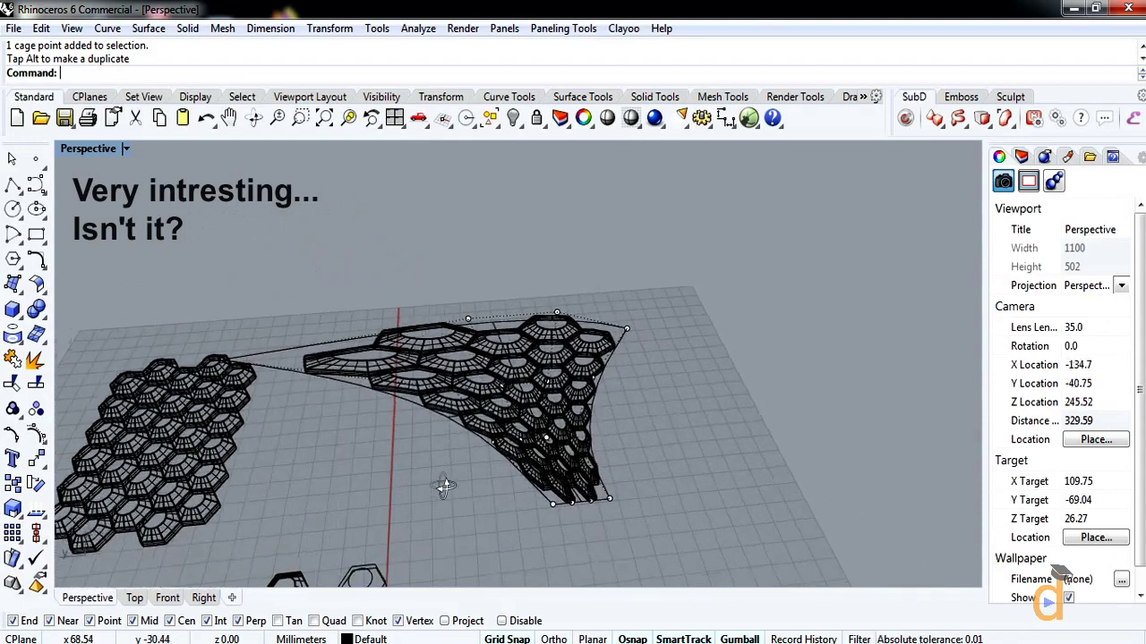
scroll(385, 342, "up", 2)
scroll(385, 342, "up", 2)
right_click_drag(402, 404, 463, 497)
scroll(445, 489, "down", 2)
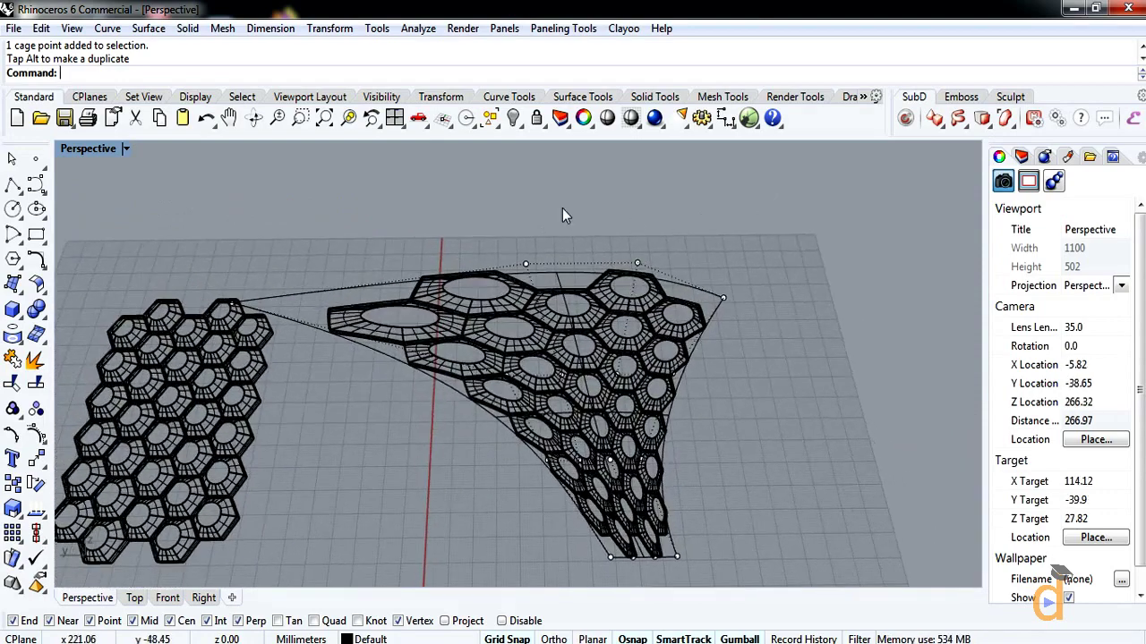
Apply Cage Edit to the deformed hexagons with a Line control drawn along Y across them, accepting PointCount 4, Degree 3 and the Global region
left_click(329, 28)
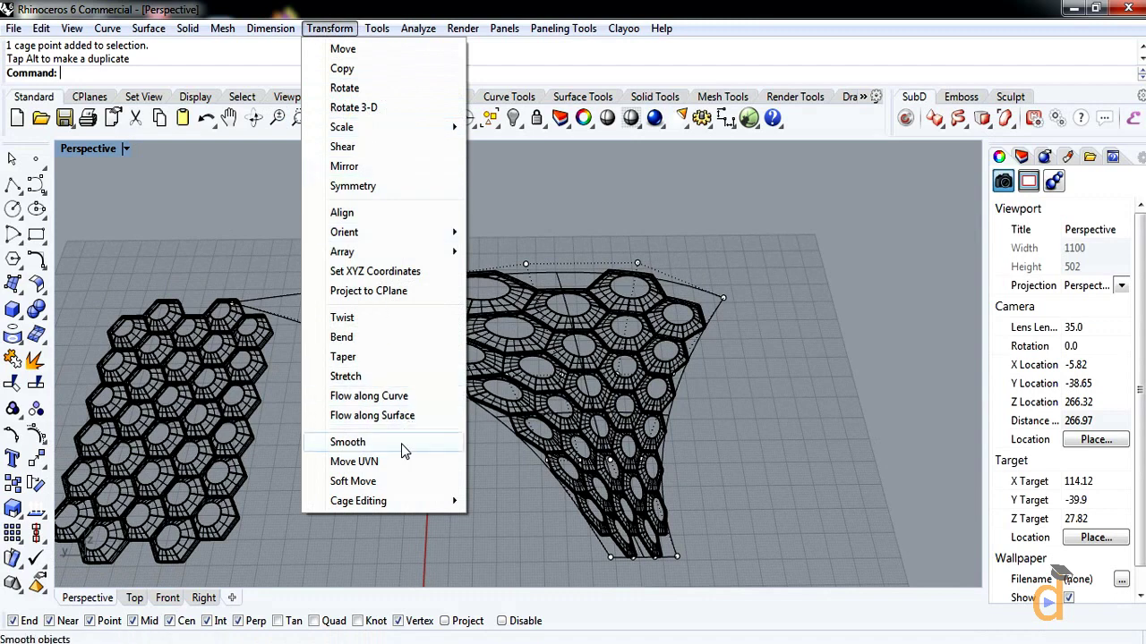
mouse_move(437, 507)
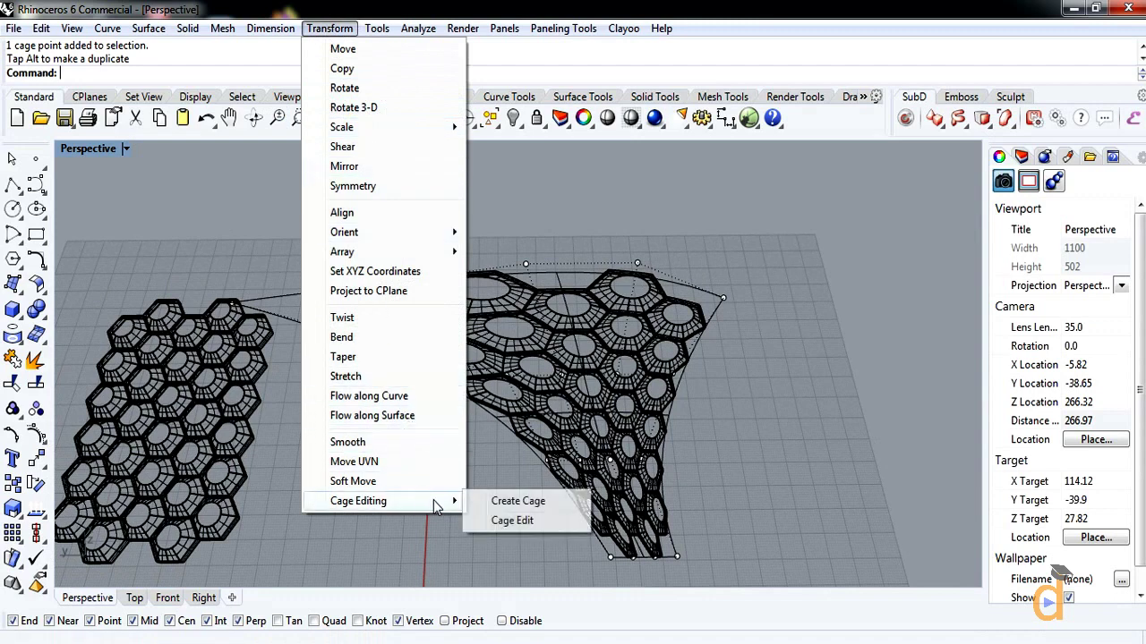
left_click(507, 520)
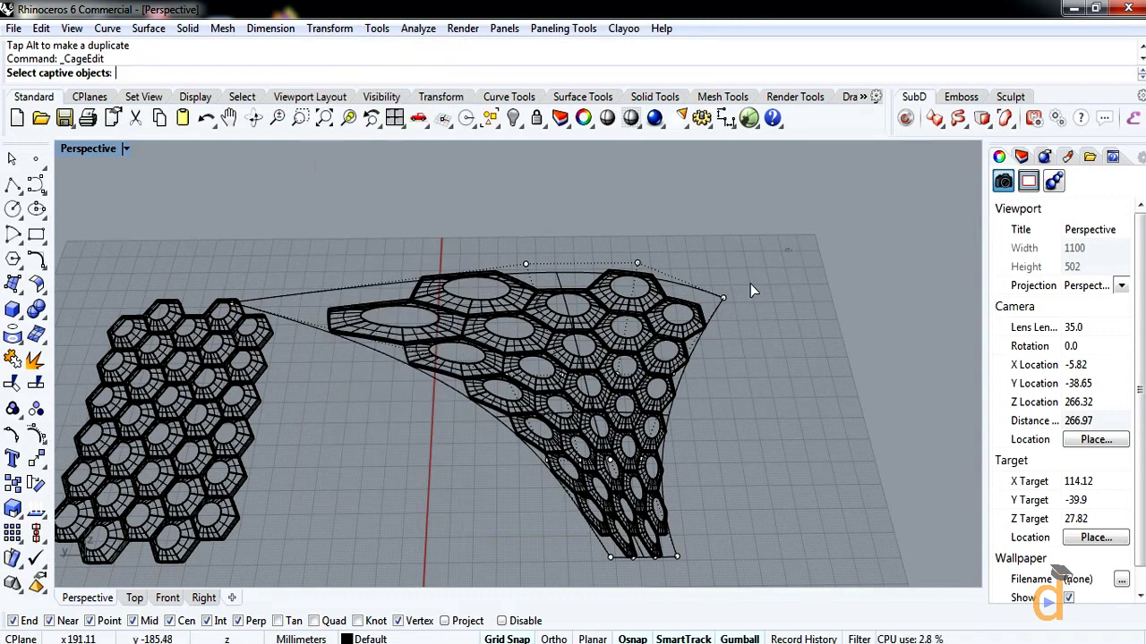
left_click_drag(425, 477, 421, 488)
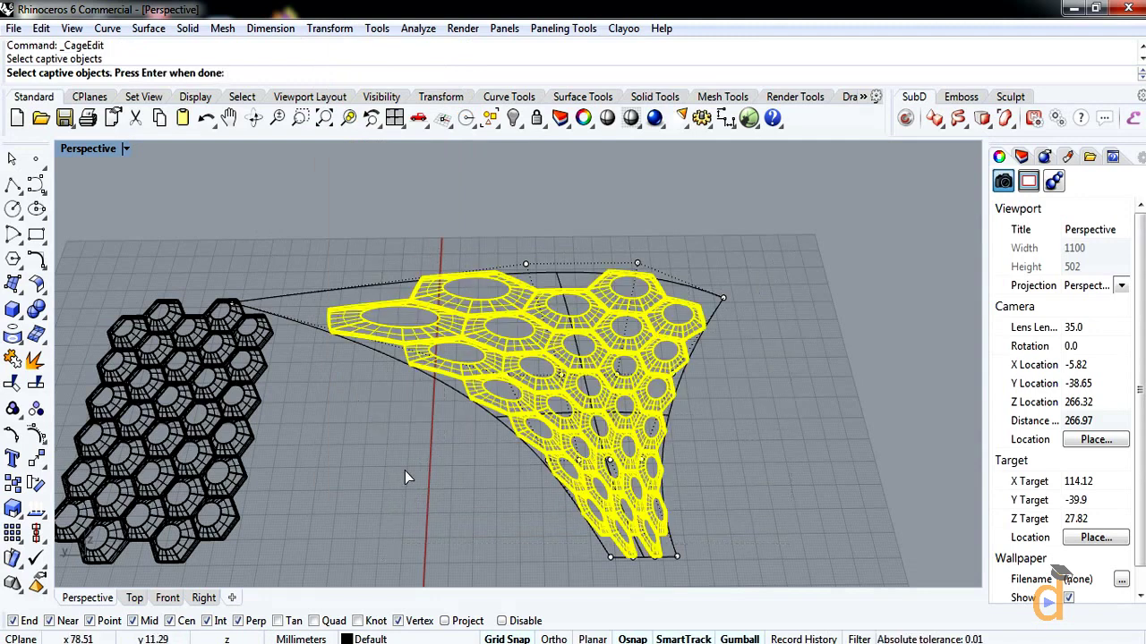
key("Return")
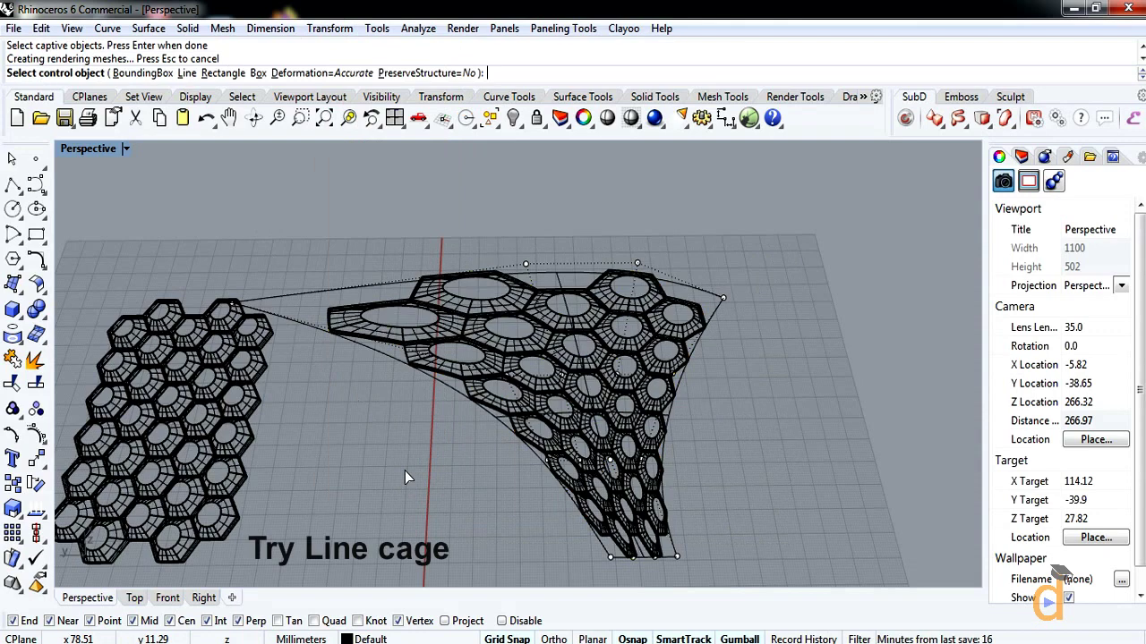
left_click(186, 73)
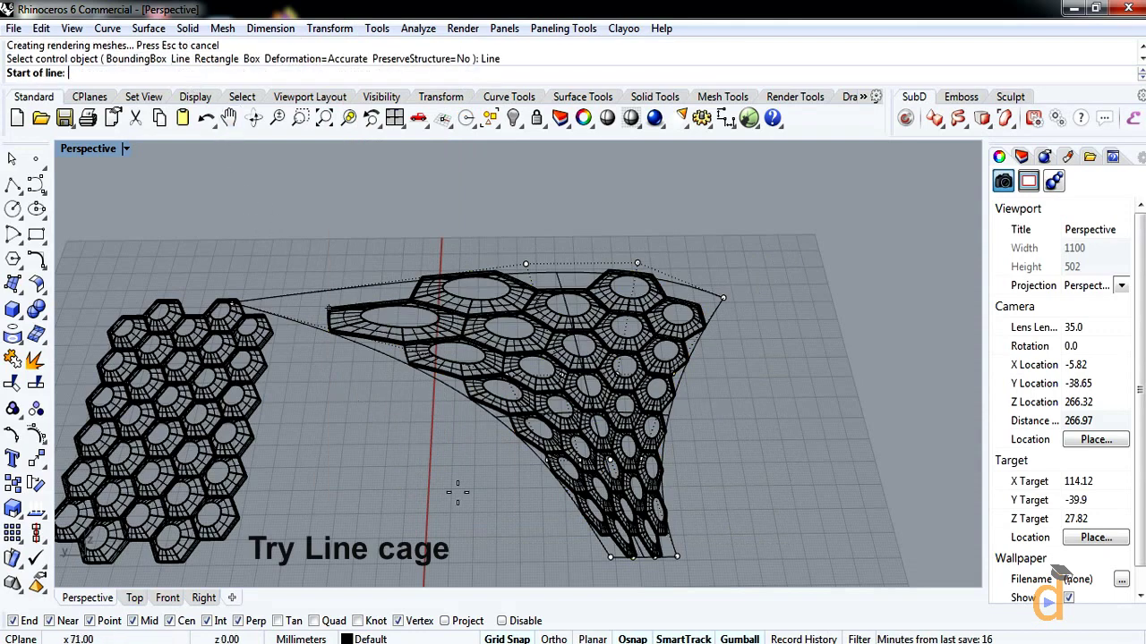
left_click(345, 423)
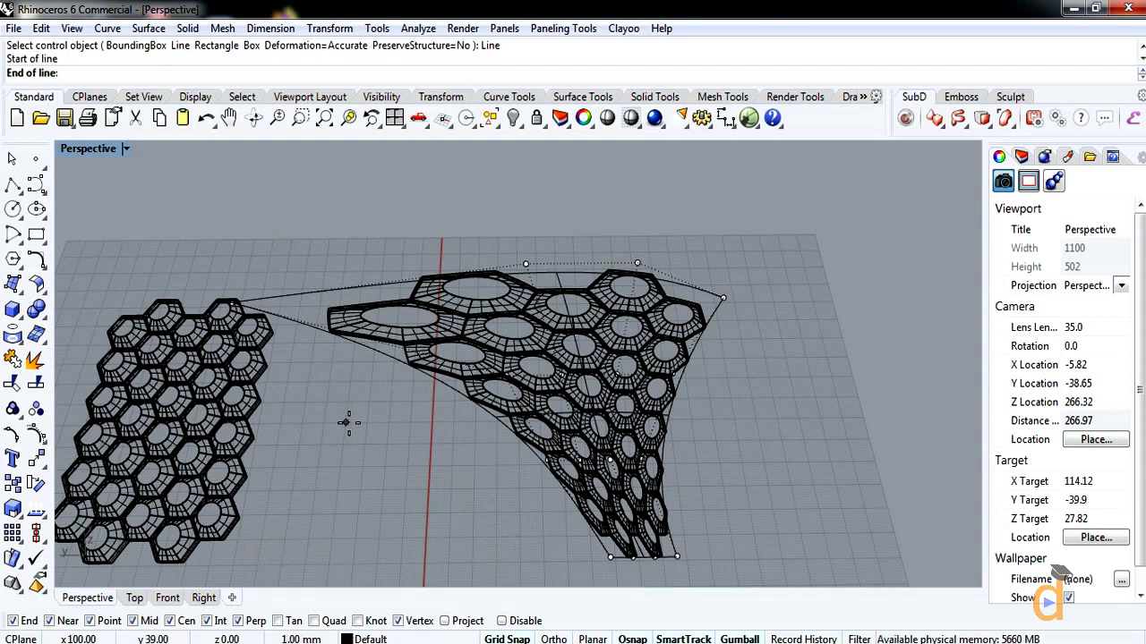
left_click(758, 417)
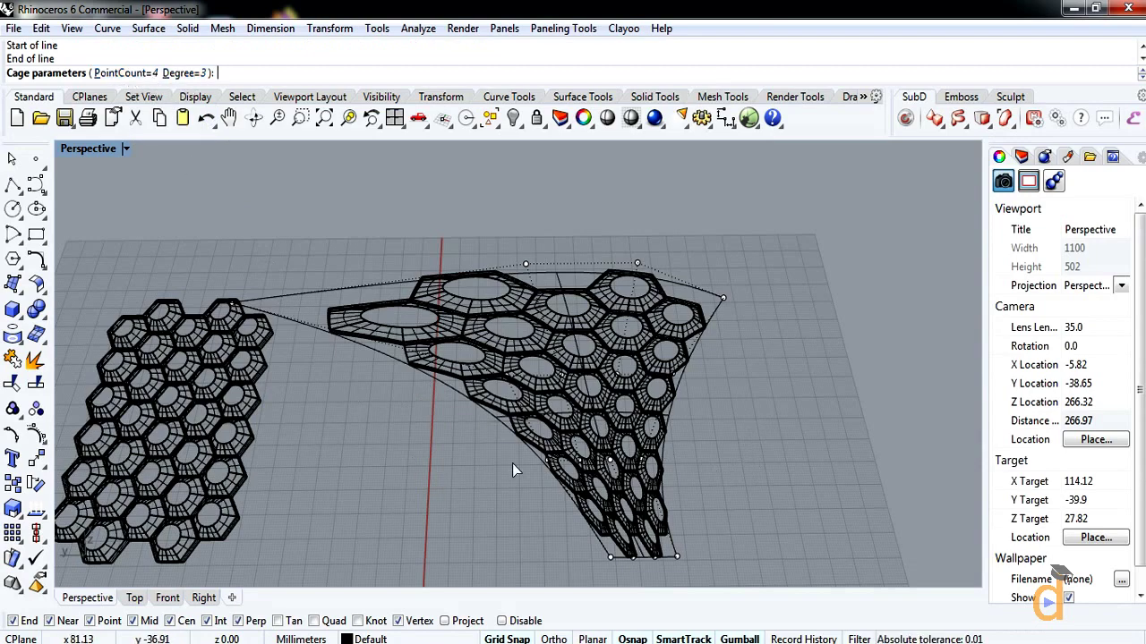
mouse_move(512, 464)
right_mouse_down("shift")
mouse_move(618, 427)
mouse_move(511, 462)
right_mouse_up("shift")
key("Return")
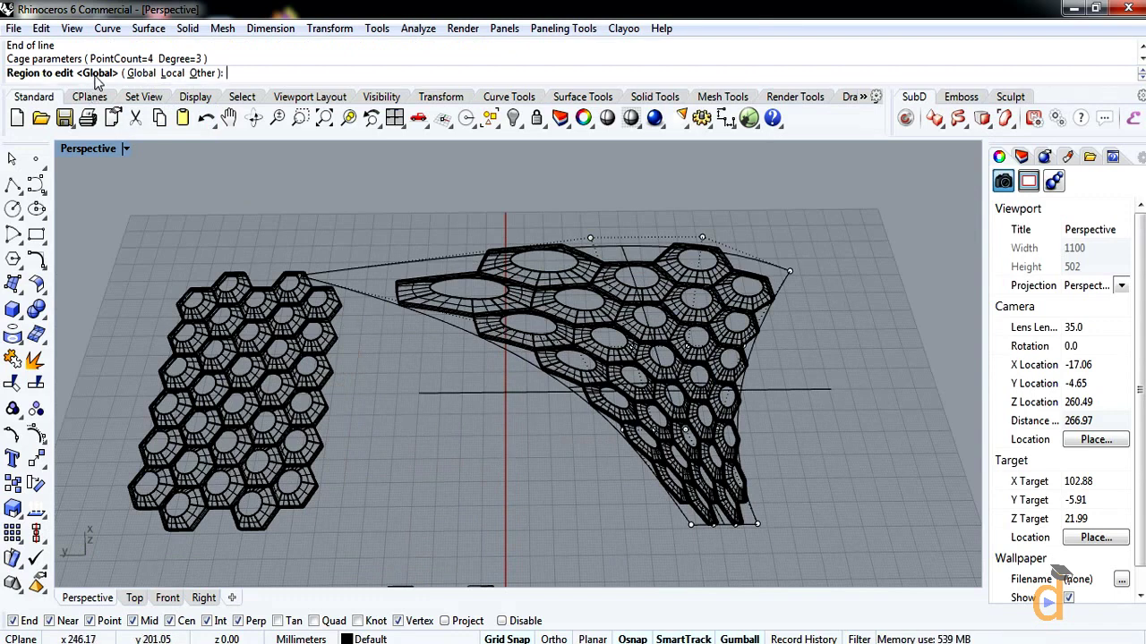
key("Return")
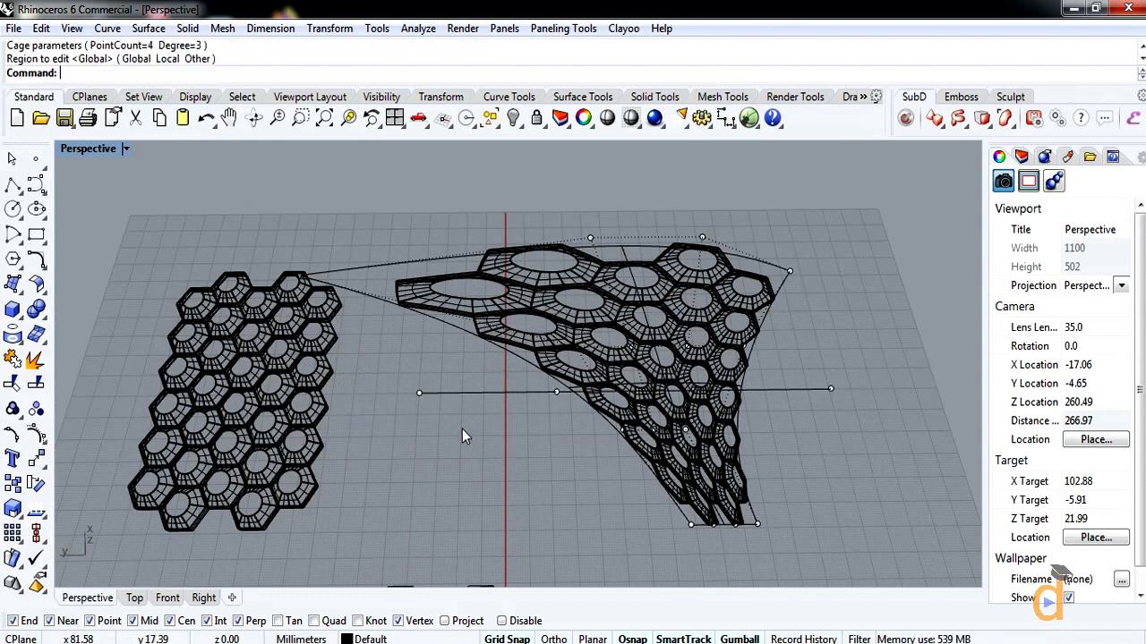
Move the line control's end point nearest the undeformed hexagons outward along Y, and clear the selection
scroll(519, 495, "down", 2)
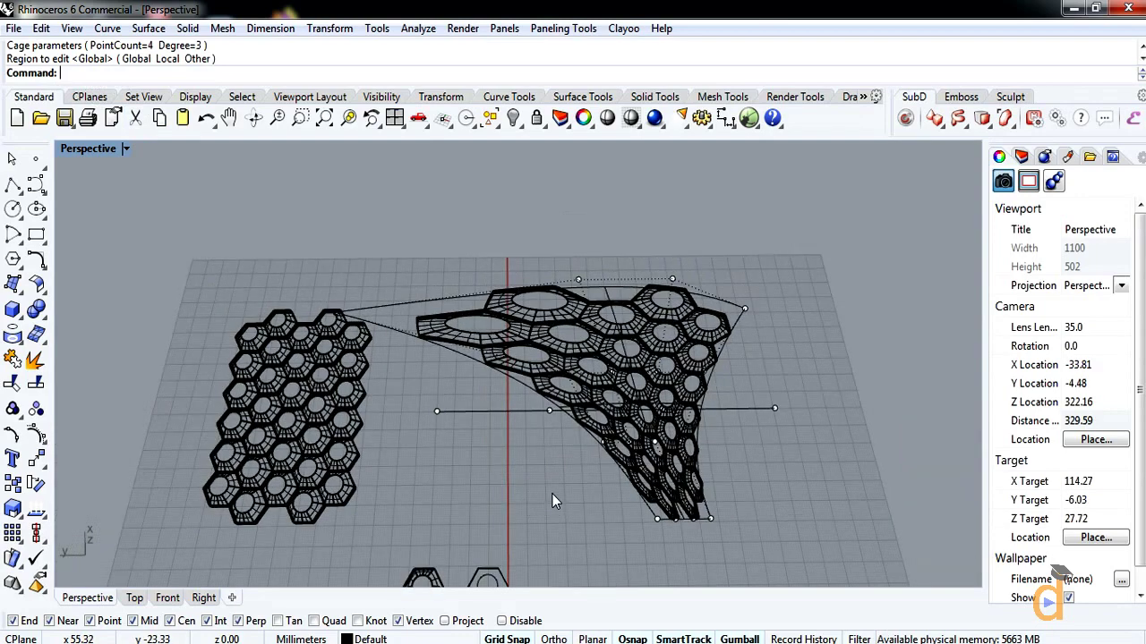
left_click(435, 415)
left_click_drag(403, 413, 382, 411)
key("Escape")
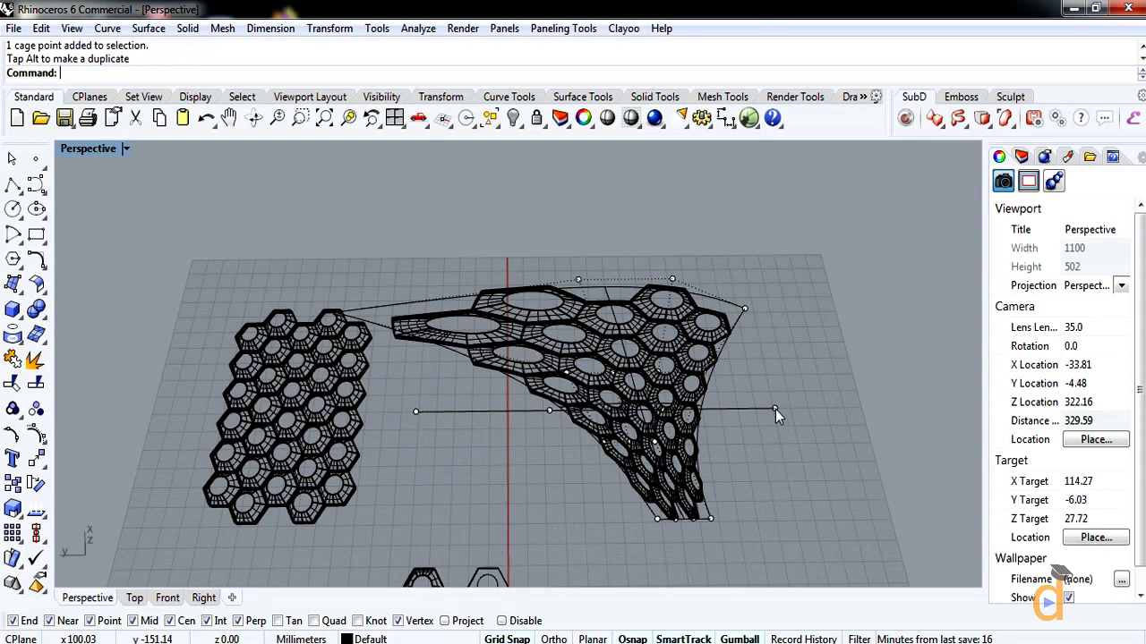
Move the line control's inner point nearest the undeformed hexagons along positive X, toward the grid's far edge
left_click(548, 411)
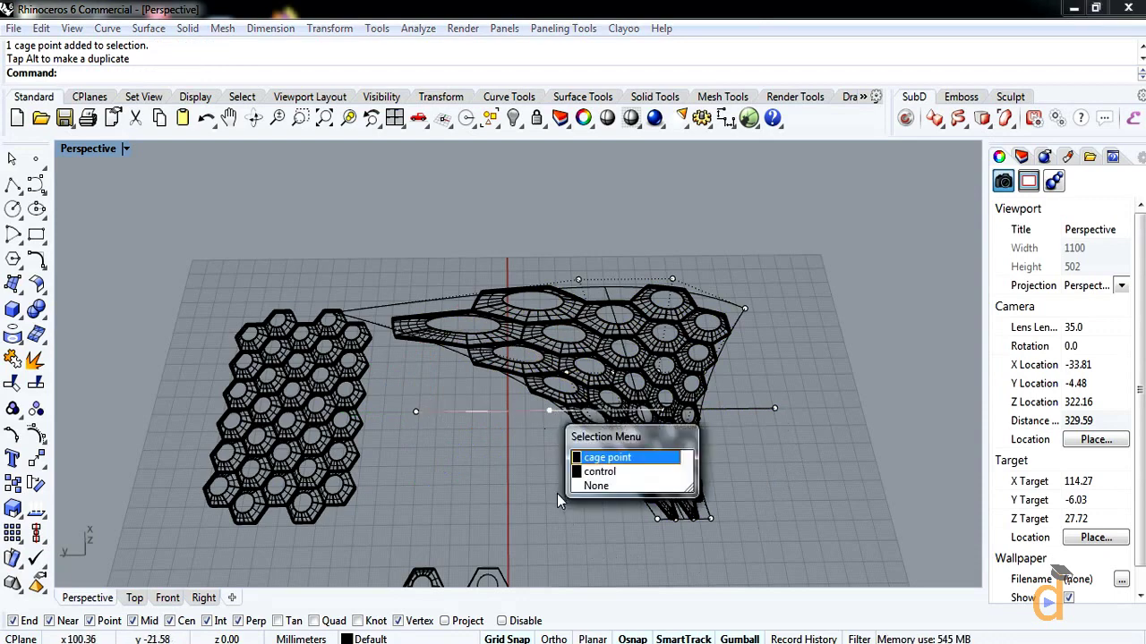
left_click(600, 473)
key("Escape")
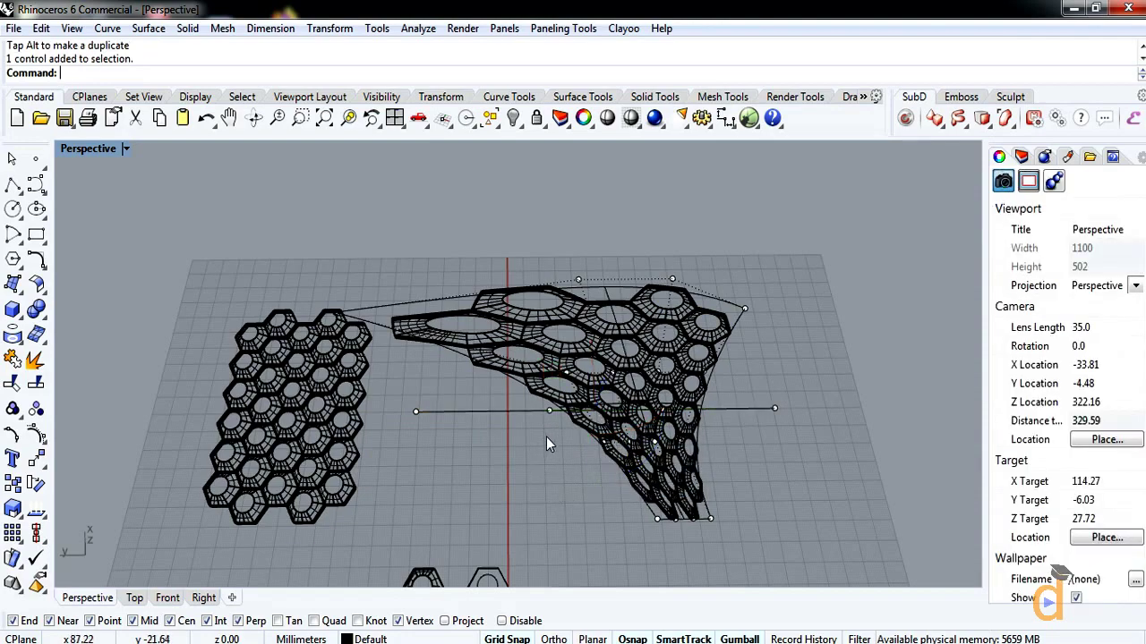
left_click(550, 412)
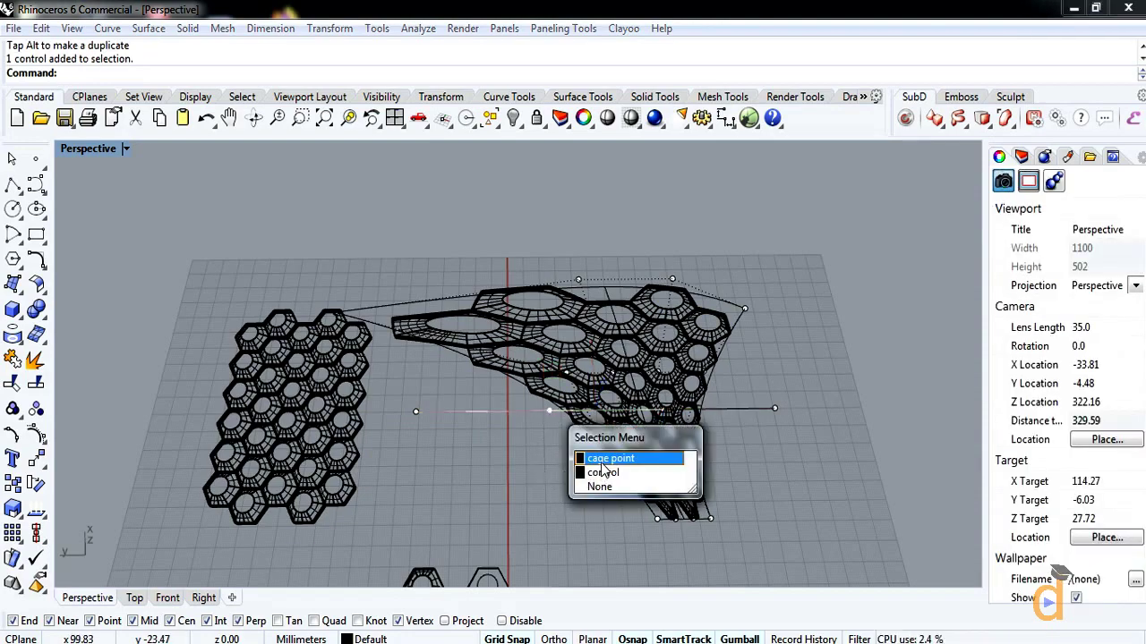
left_click(596, 459)
right_click_drag(547, 380, 526, 365)
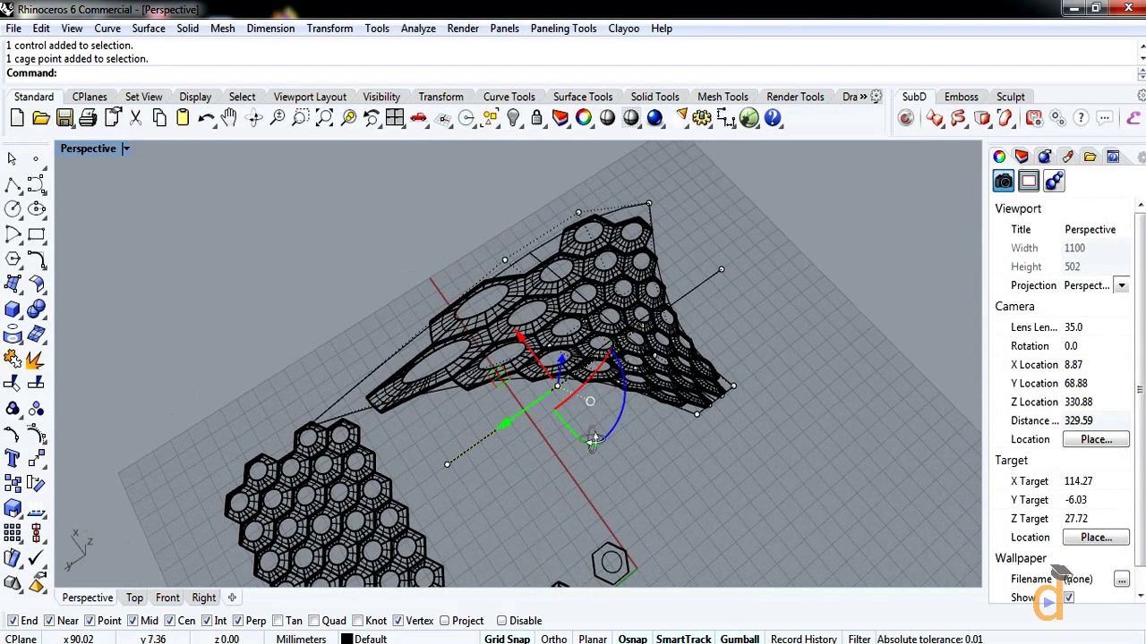
mouse_move(526, 366)
left_mouse_down()
mouse_move(515, 340)
mouse_move(534, 356)
left_mouse_up()
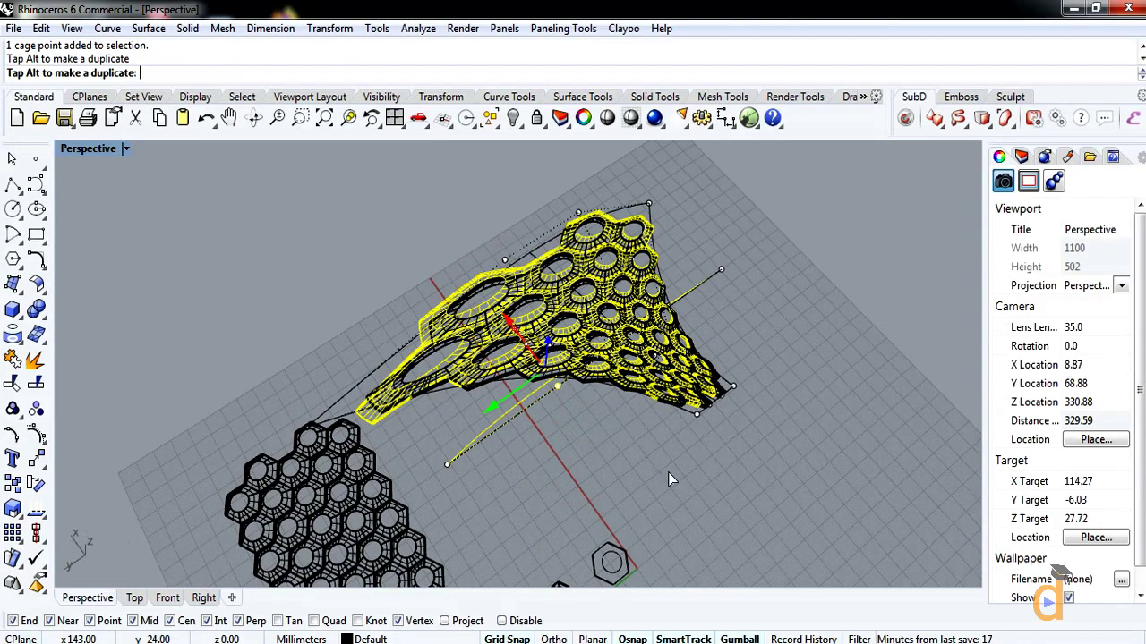
left_click_drag(672, 479, 671, 479)
right_click_drag(669, 475, 608, 473)
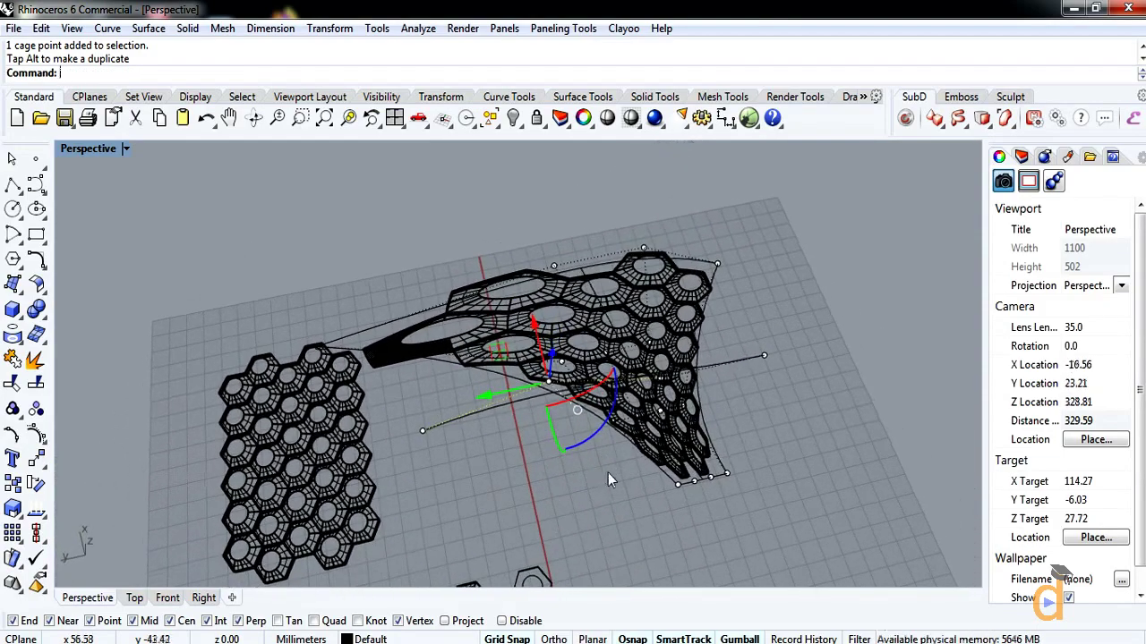
Move the line control's other inner point along negative X, opposite to the first, and clear the selection
left_click(663, 385)
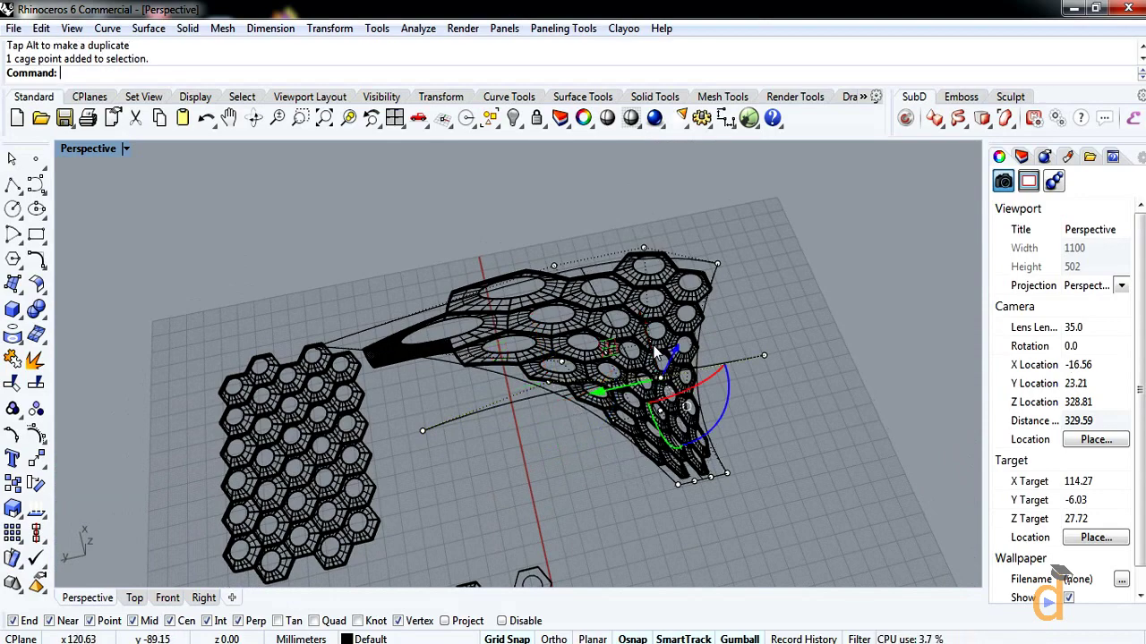
left_click_drag(659, 353, 659, 374)
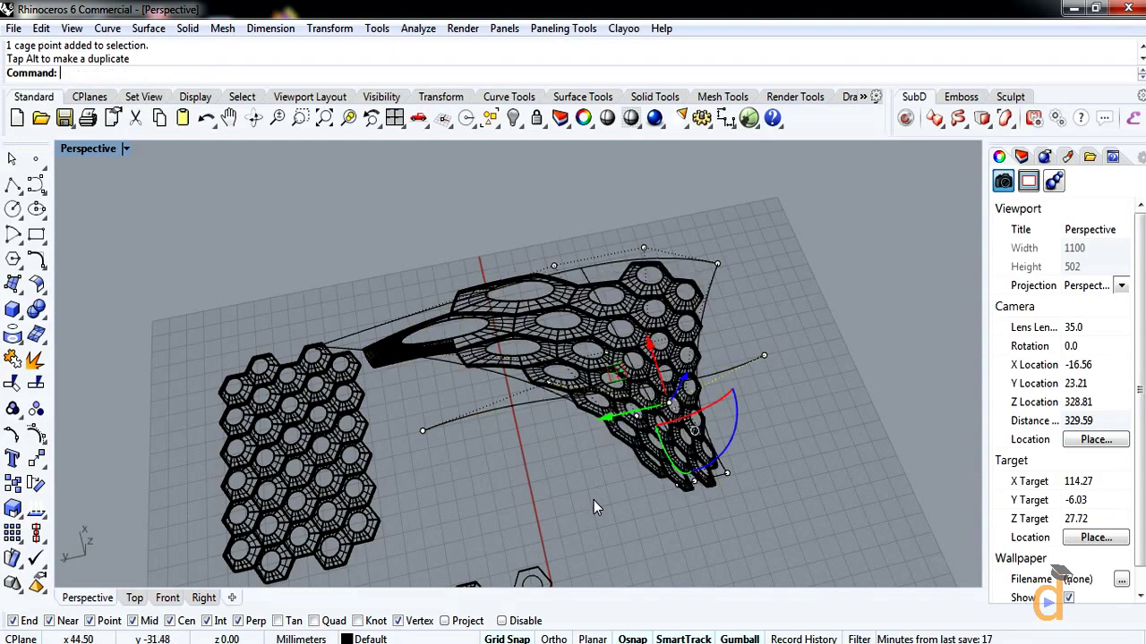
right_click_drag(593, 500, 463, 501)
left_click(569, 507)
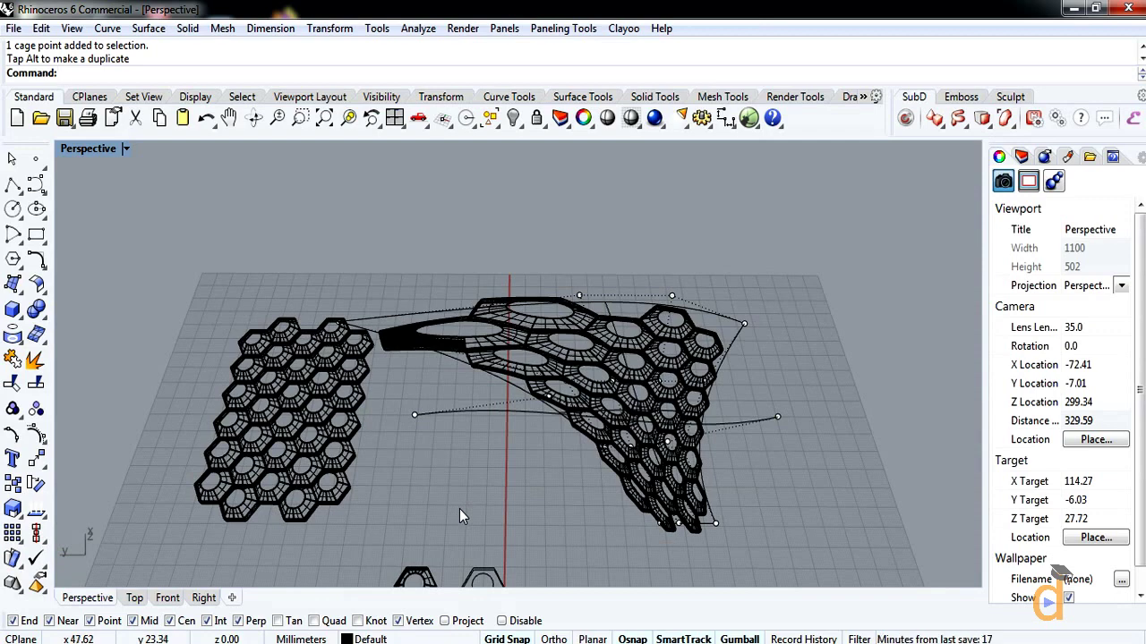
Adjust the line control's end point farthest from the undeformed hexagons slightly along X, and clear the selection
left_click(778, 417)
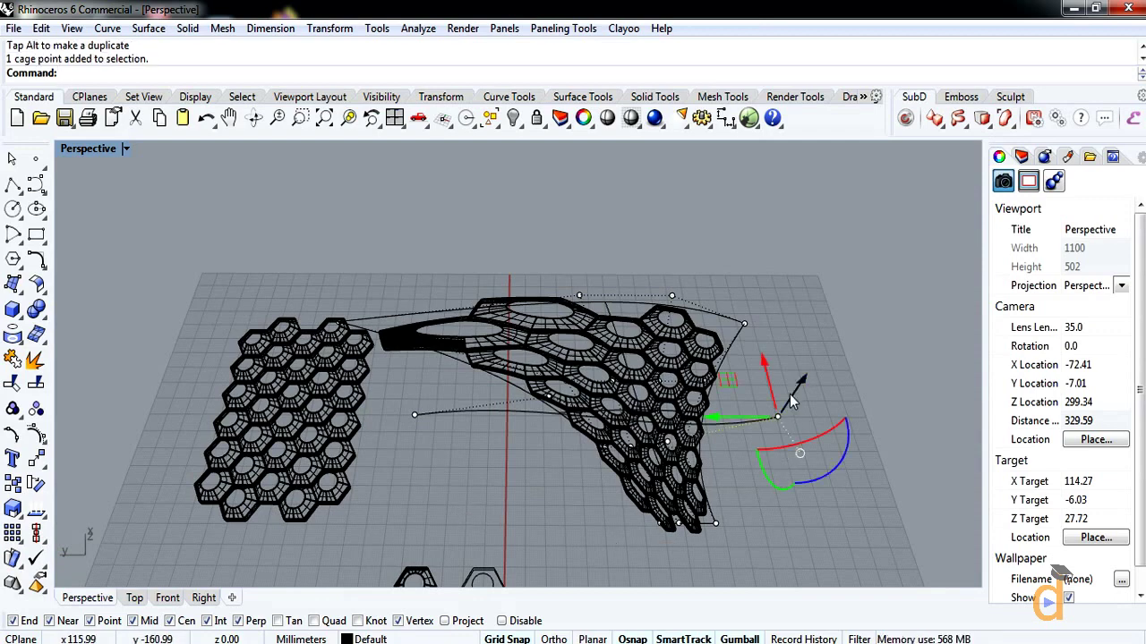
left_click_drag(769, 373, 772, 394)
left_click_drag(772, 396, 761, 342)
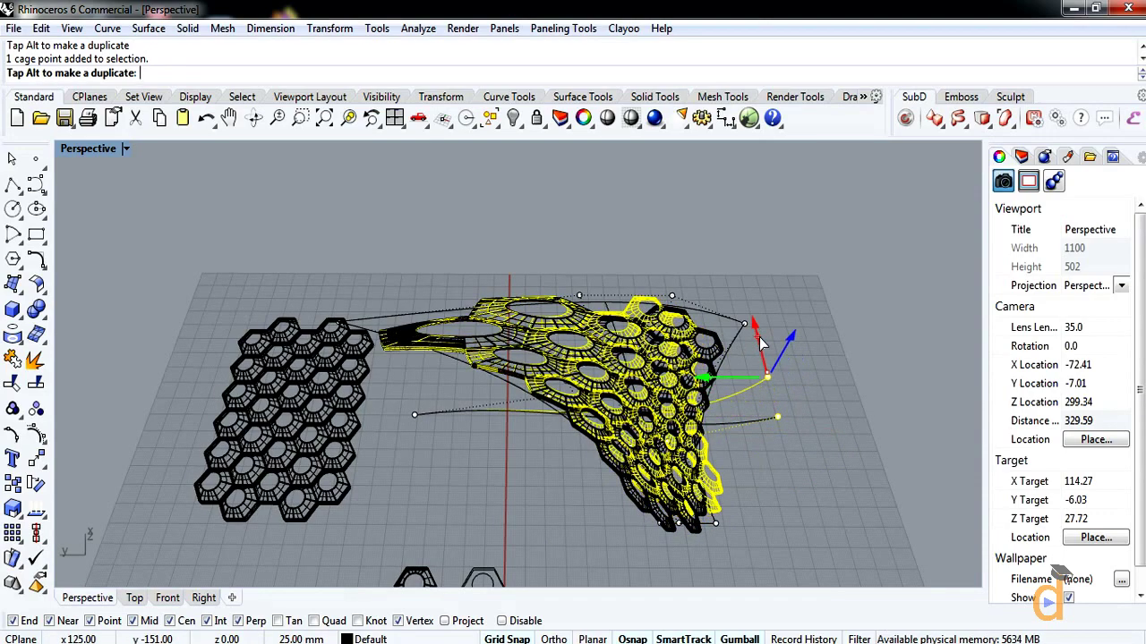
left_click_drag(758, 344, 747, 386)
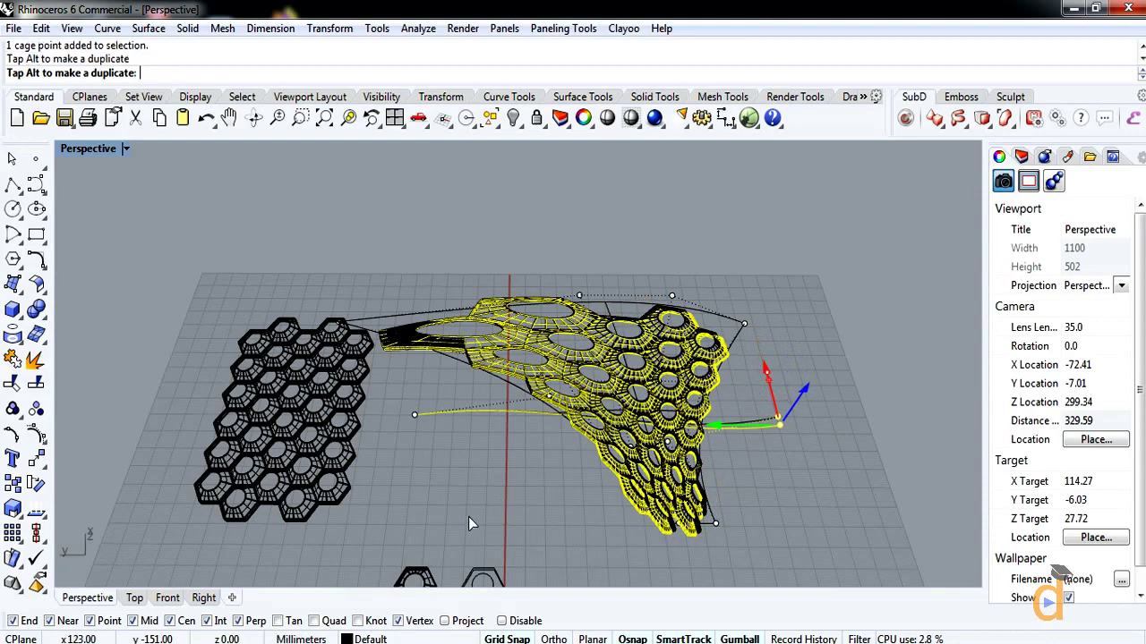
right_click_drag(515, 498, 541, 452)
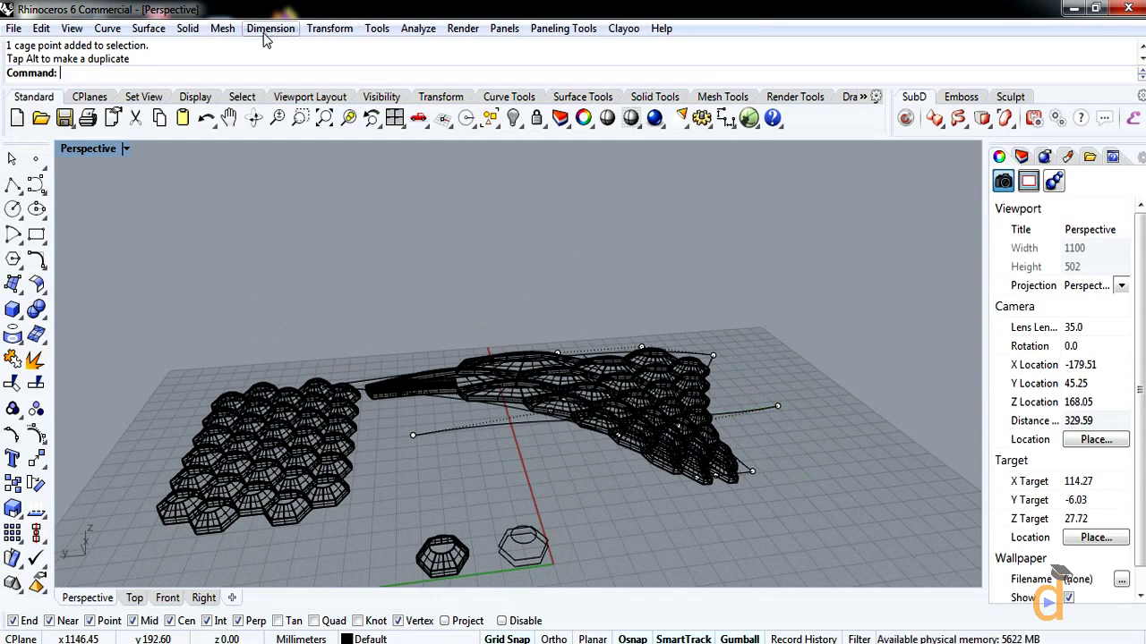
Apply Cage Edit to the deformed hexagons with a BoundingBox control, accepting World coordinates, point counts 3, degrees 2 and the Global region
left_click(330, 28)
mouse_move(408, 505)
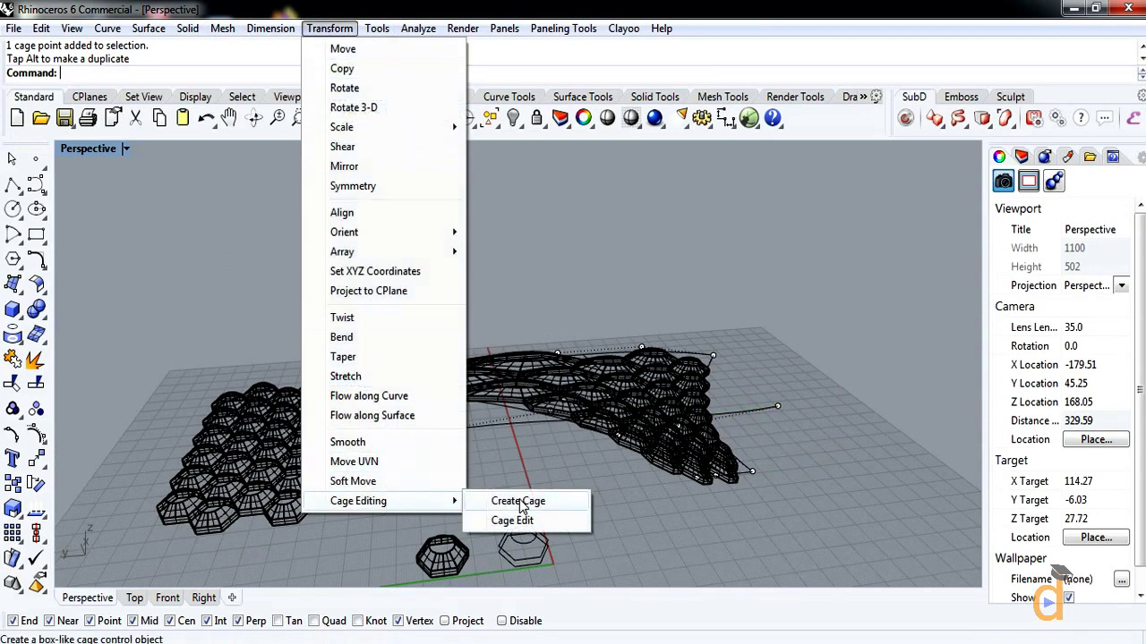
left_click(88, 70)
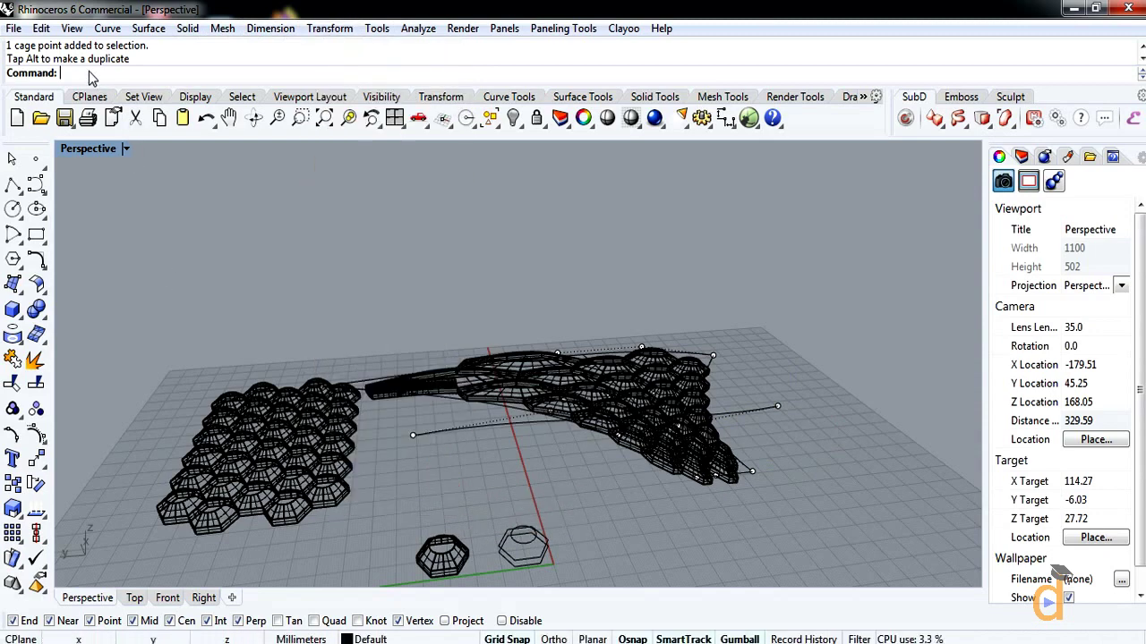
type("Cancel")
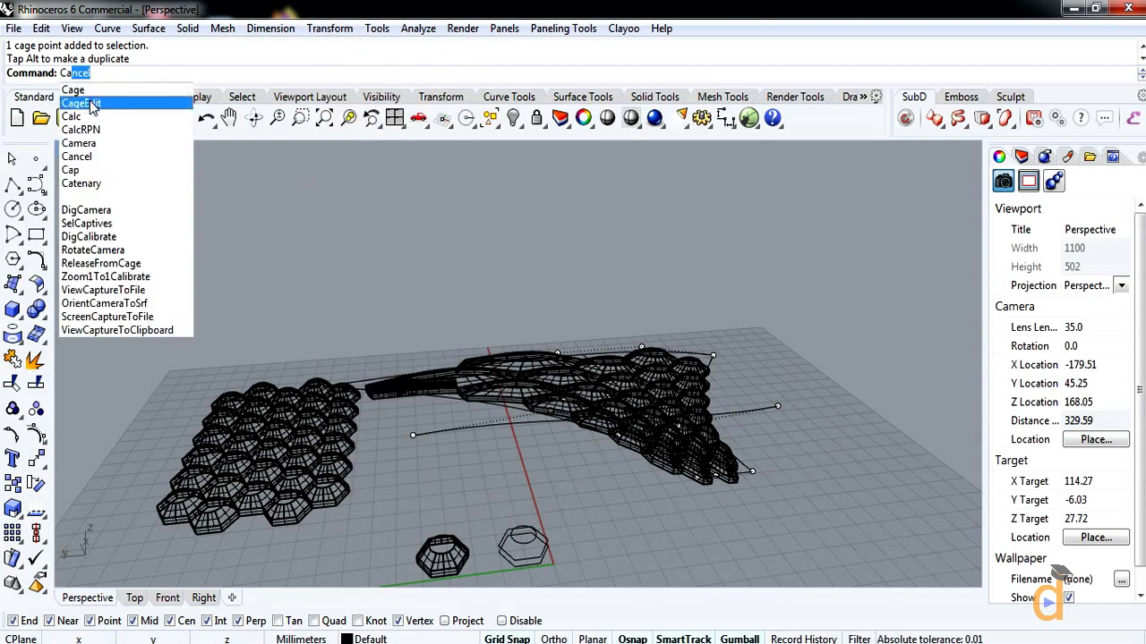
left_click(81, 103)
right_click_drag(776, 395, 794, 424)
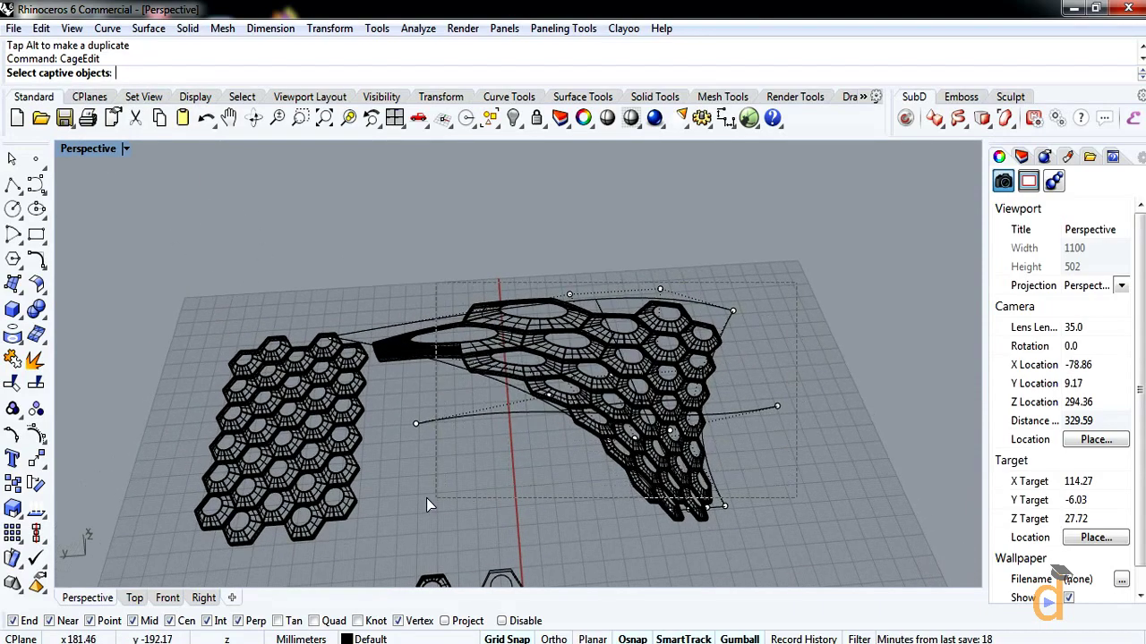
left_click_drag(427, 497, 422, 500)
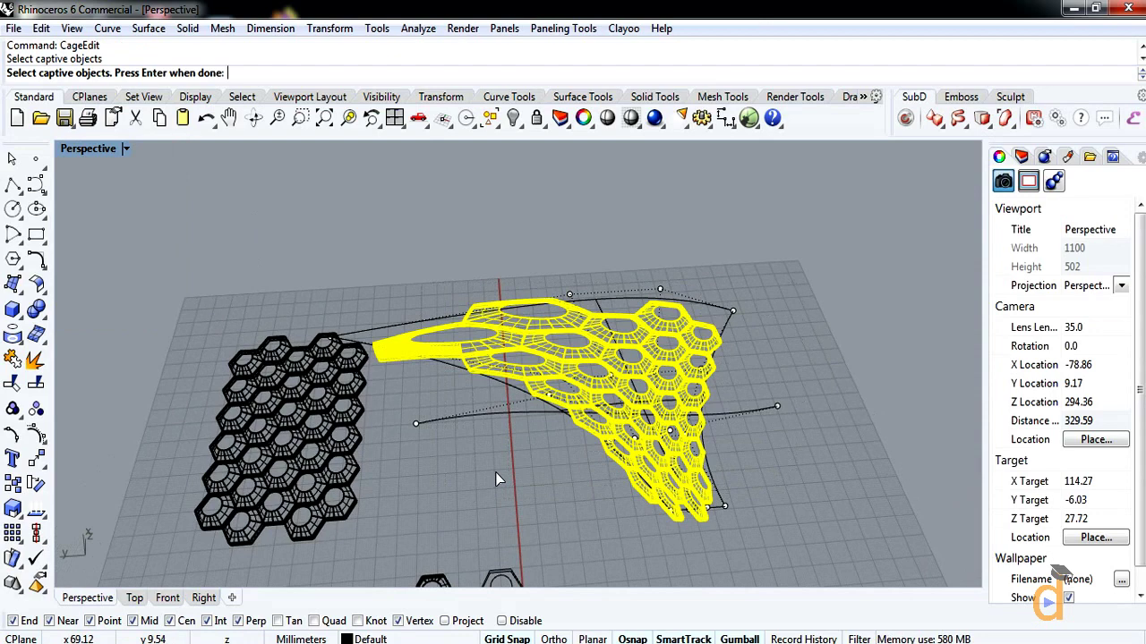
key("Return")
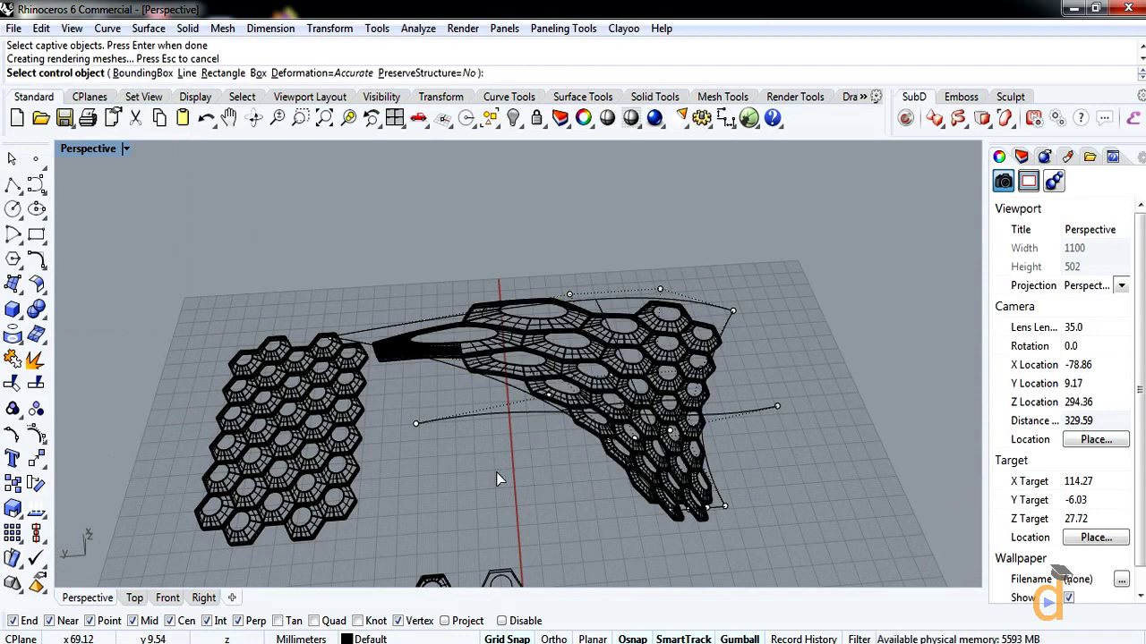
left_click(130, 75)
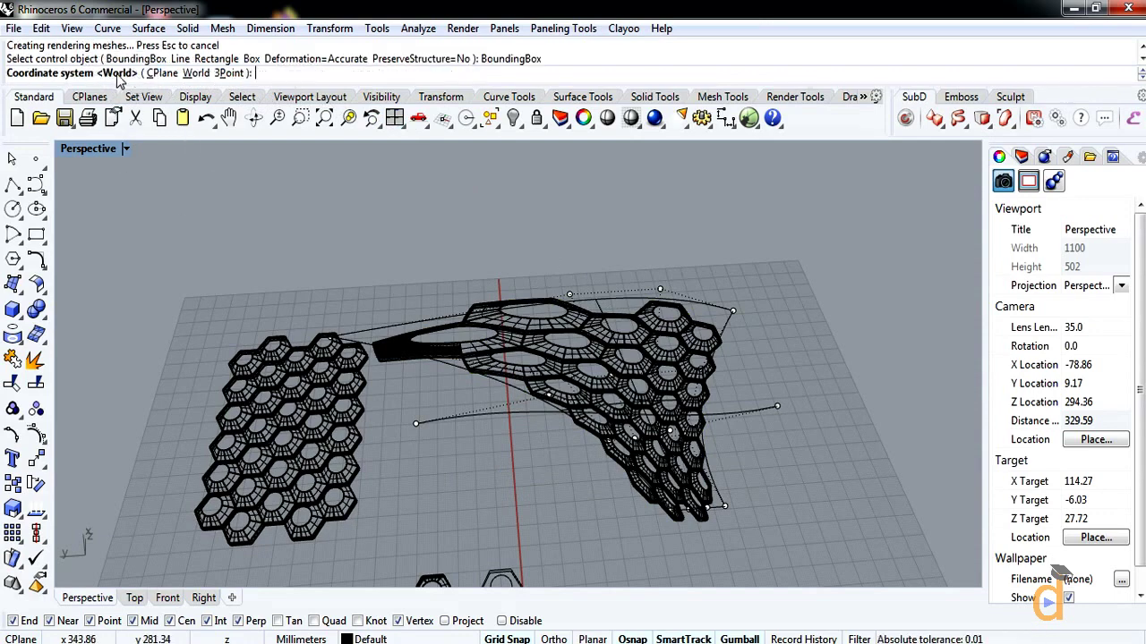
key("Return")
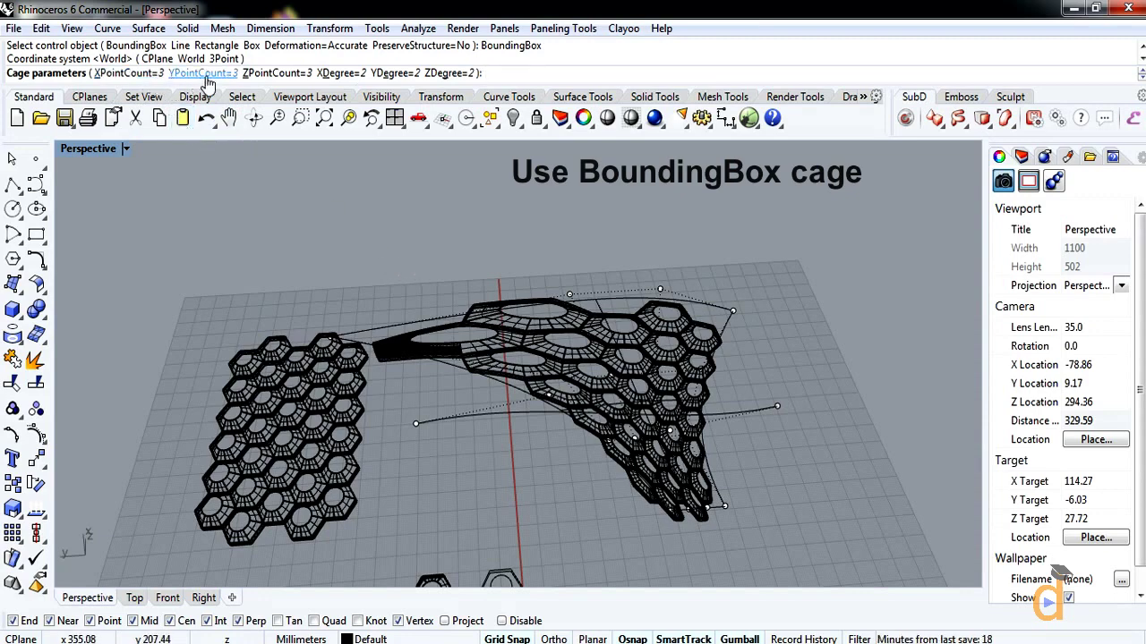
key("Return")
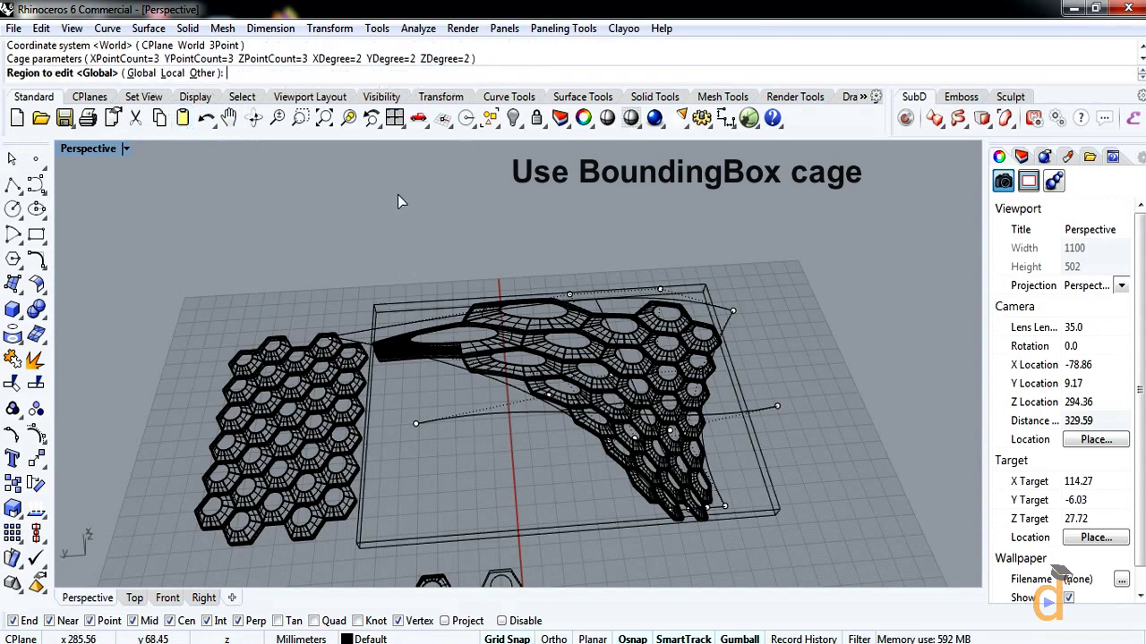
key("Return")
Hide the line control and the rectangle control around the deformed hexagons
right_click_drag(453, 267, 507, 281)
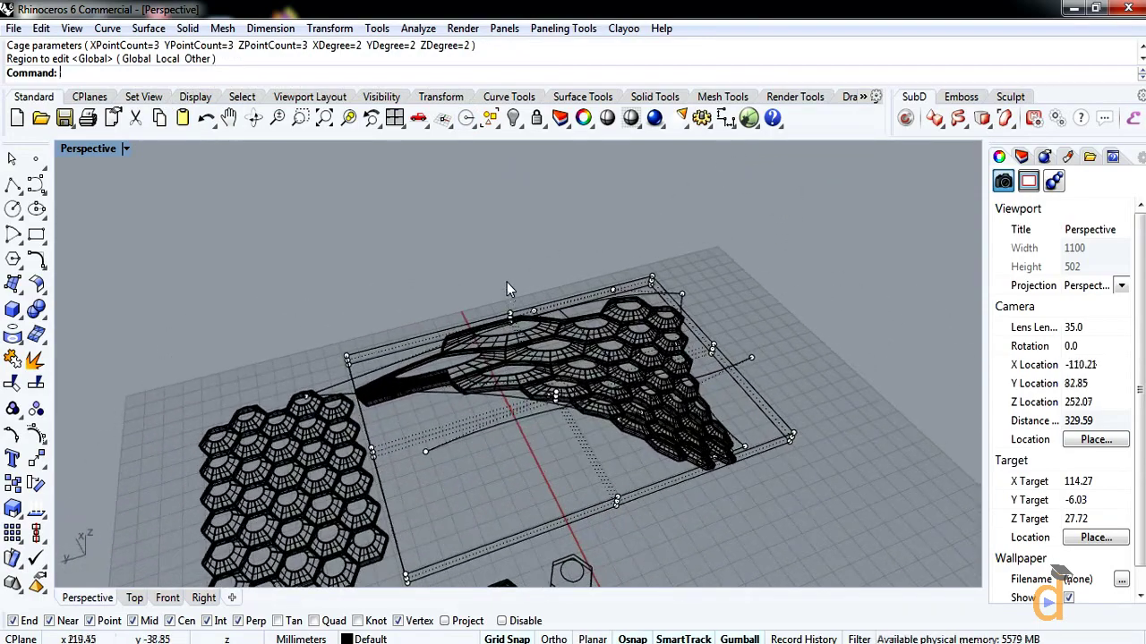
left_click(503, 427)
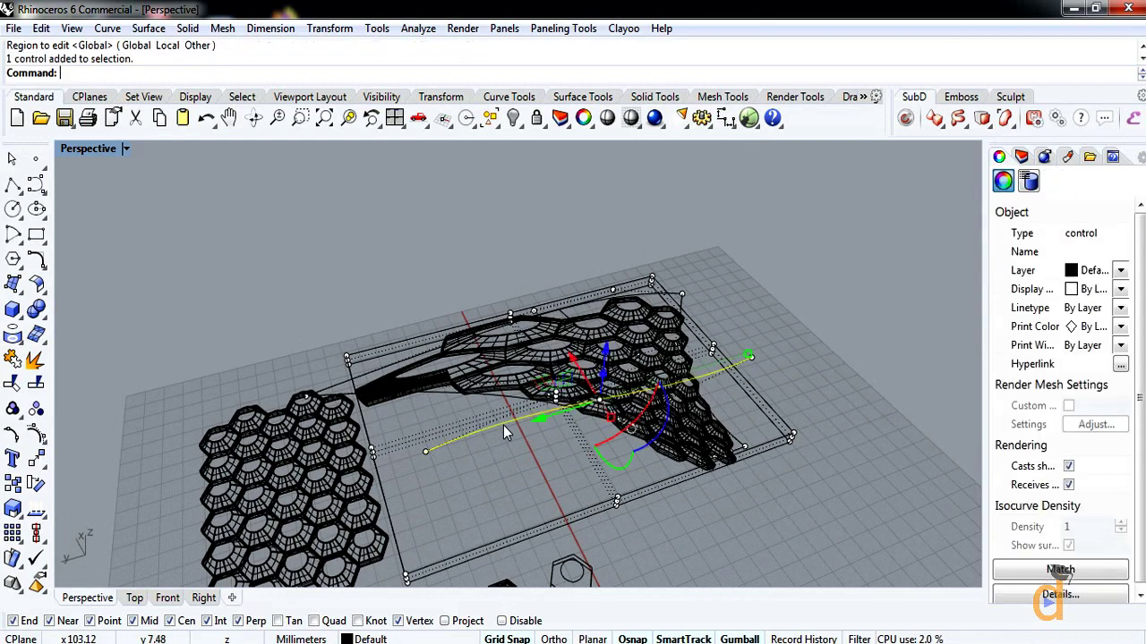
left_click(513, 118)
right_click_drag(555, 292, 588, 355)
left_click(577, 270)
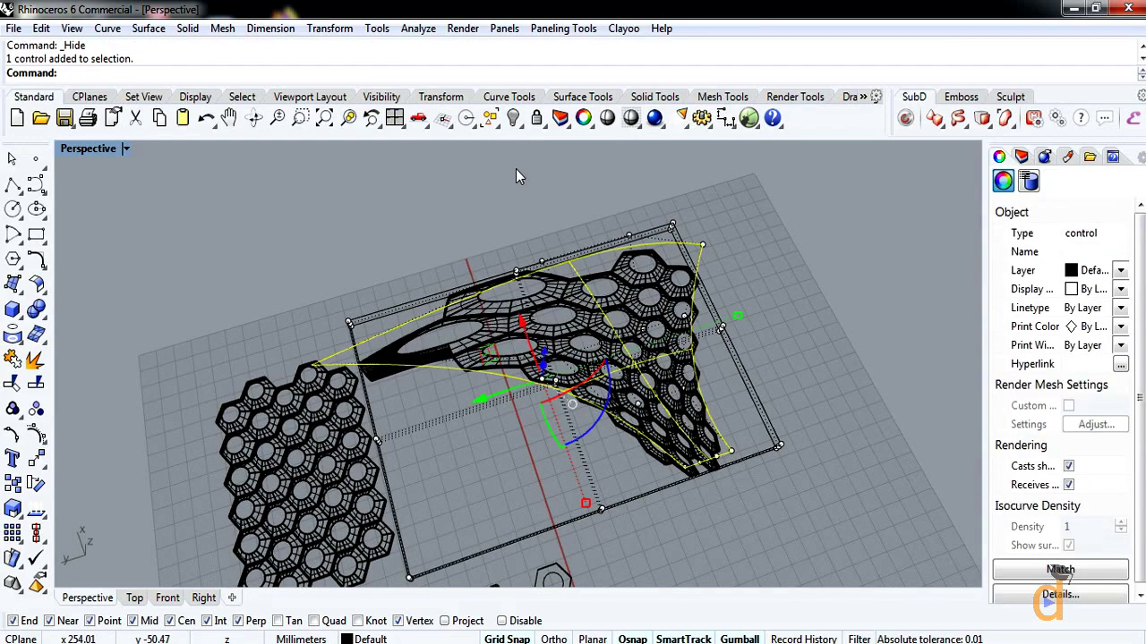
left_click(513, 119)
Raise the three upper cage points along the bounding box's far edge in Z, and clear the selection
right_click_drag(521, 365, 437, 366)
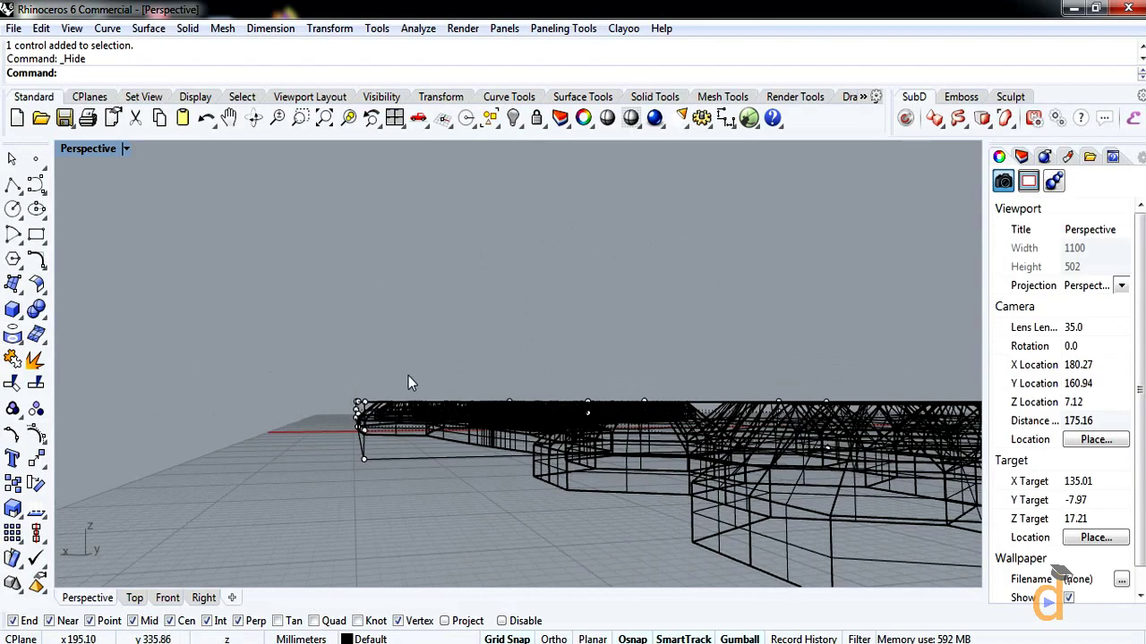
left_click_drag(337, 404, 335, 407)
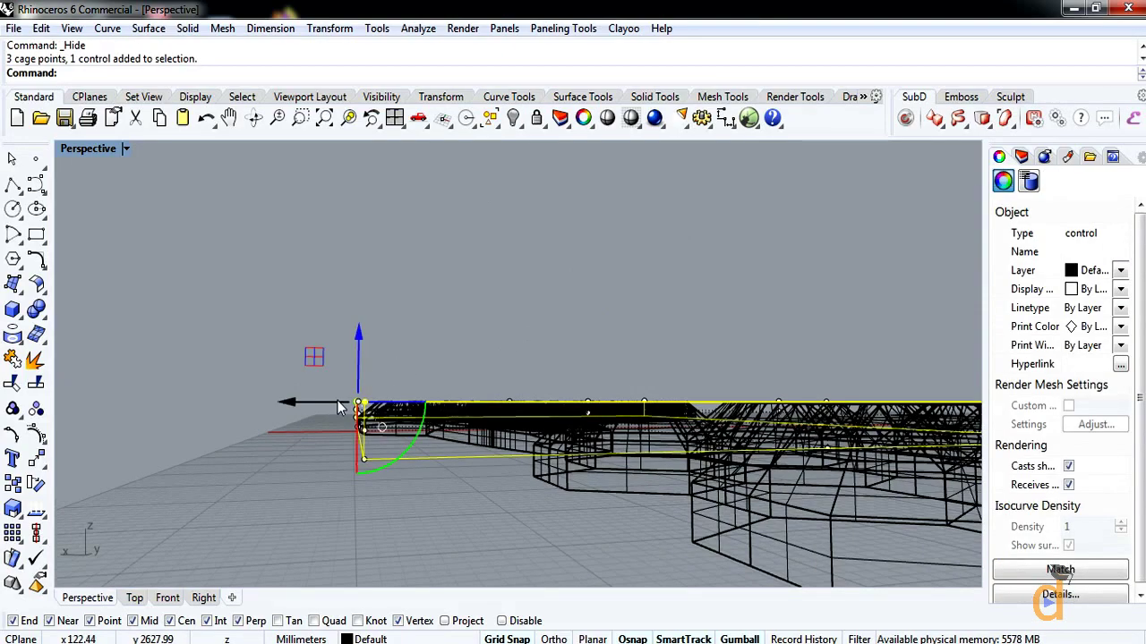
right_click_drag(335, 408, 511, 370)
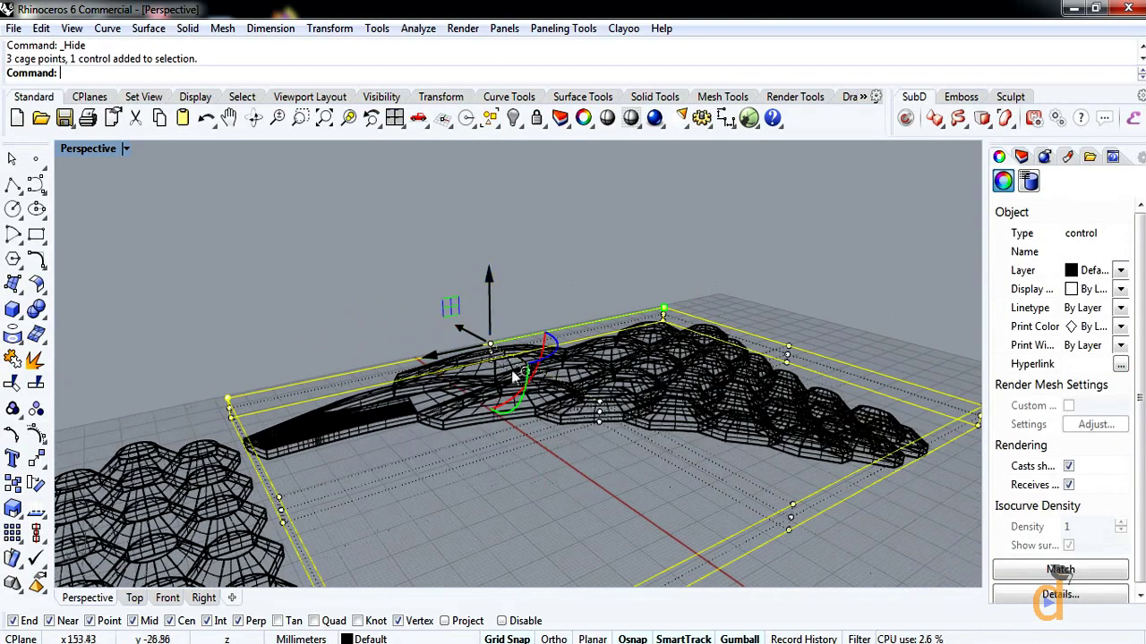
left_click_drag(489, 275, 506, 214)
left_click(336, 242)
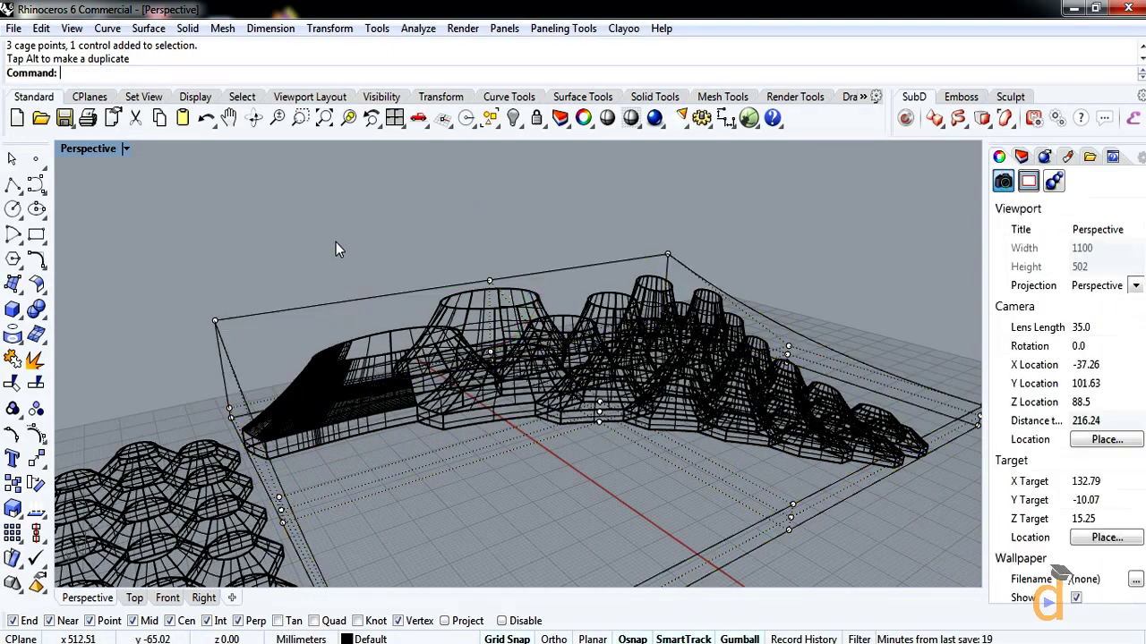
Hide the bounding-box cage around the deformed hexagons
right_click_drag(336, 242, 537, 524)
scroll(535, 526, "down", 2)
scroll(546, 501, "up", 4)
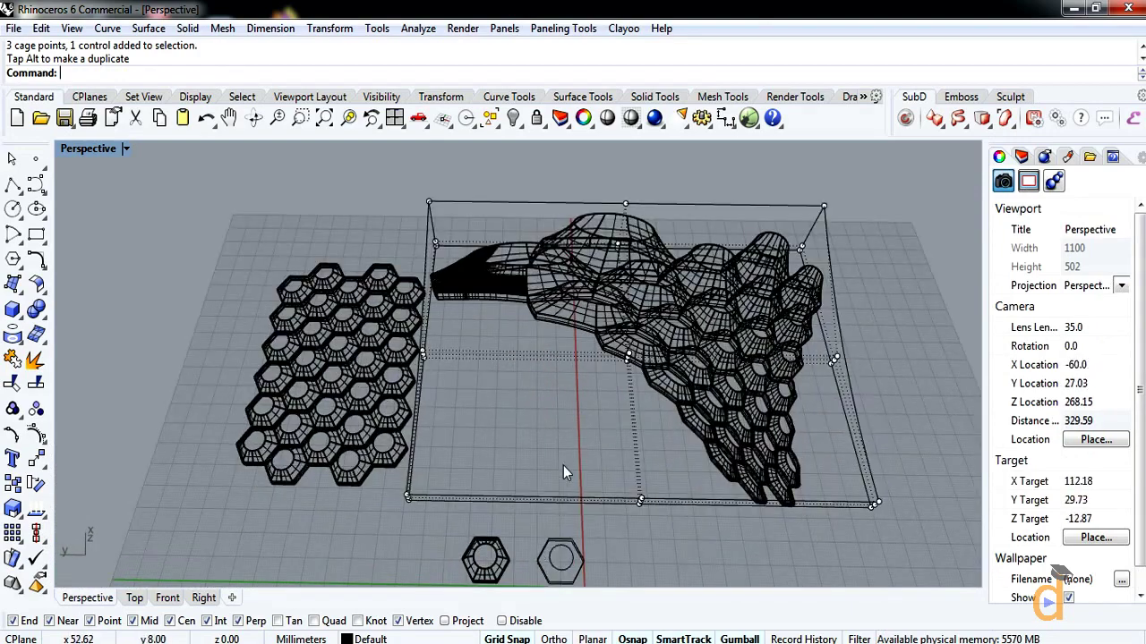
scroll(563, 466, "down", 2)
scroll(549, 484, "up", 2)
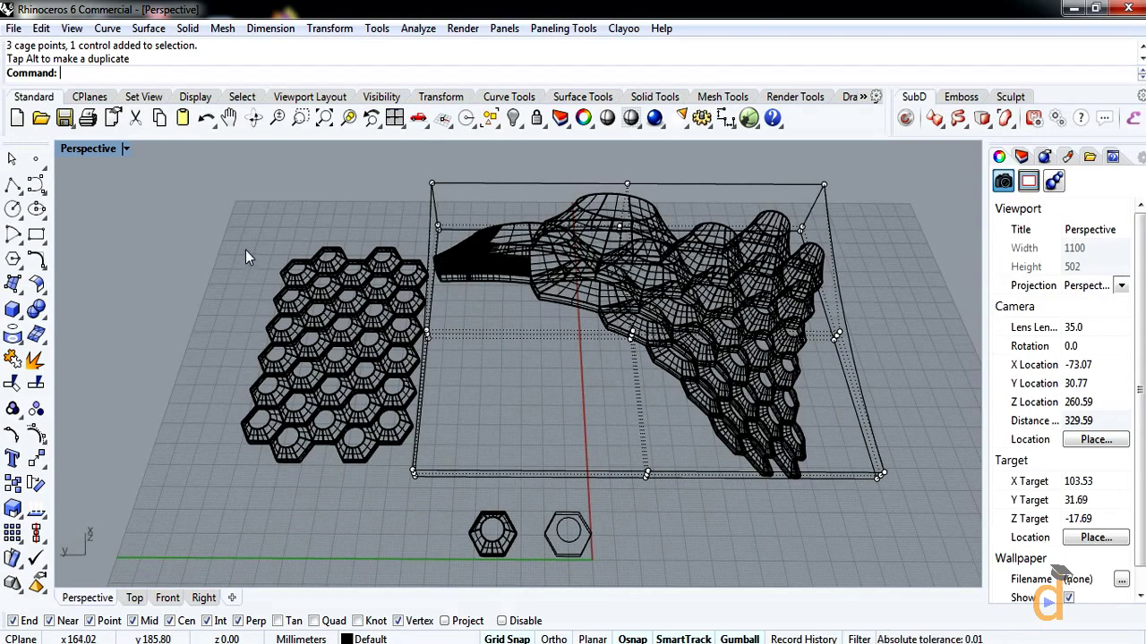
left_click(516, 186)
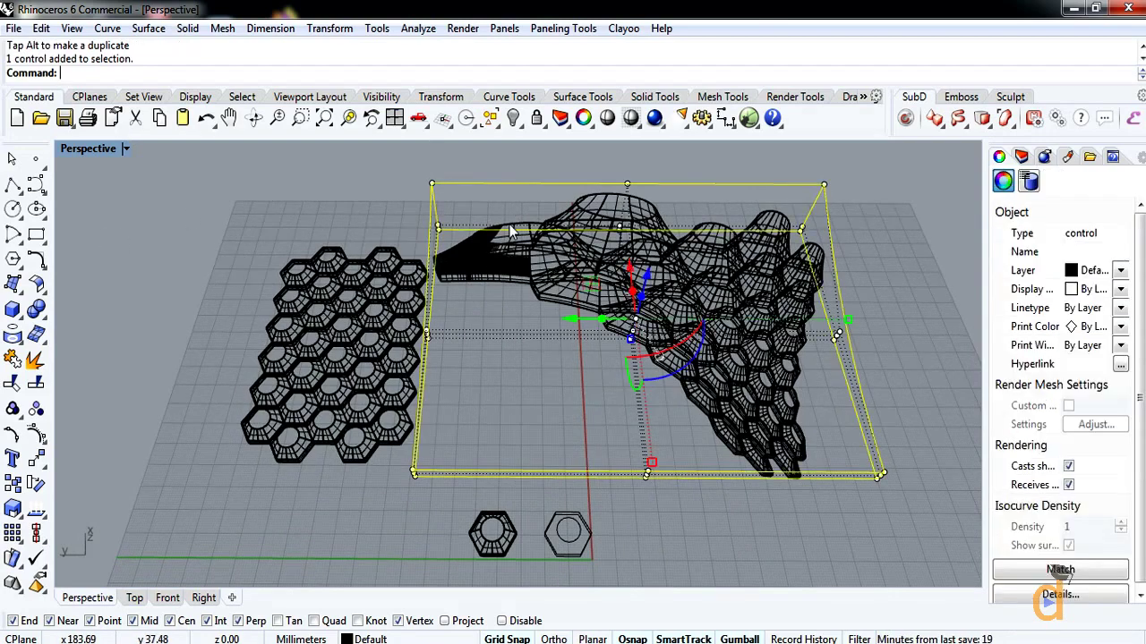
left_click(513, 119)
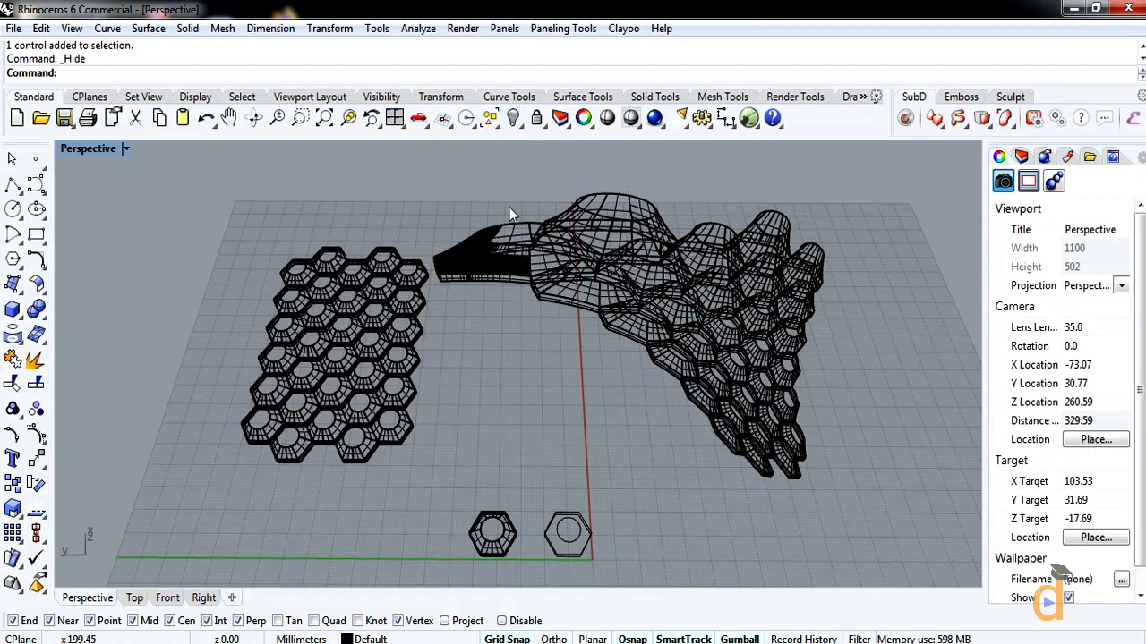
Preview the Perspective viewport in Shaded mode and switch it to Rendered mode
left_click(126, 149)
left_click(153, 77)
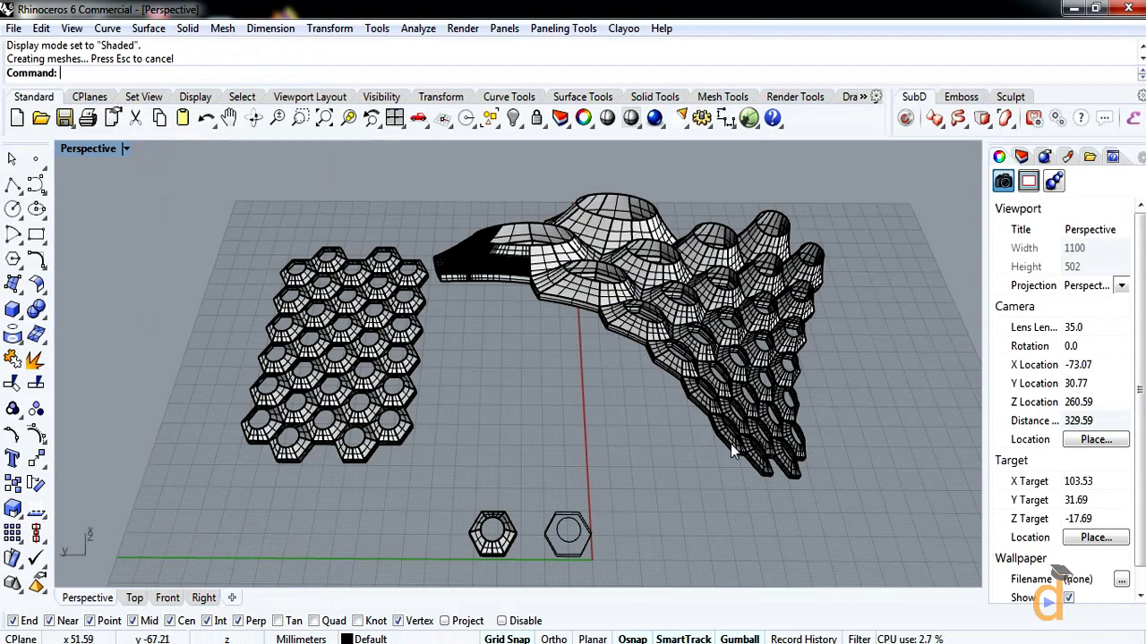
left_click(126, 151)
left_click(182, 95)
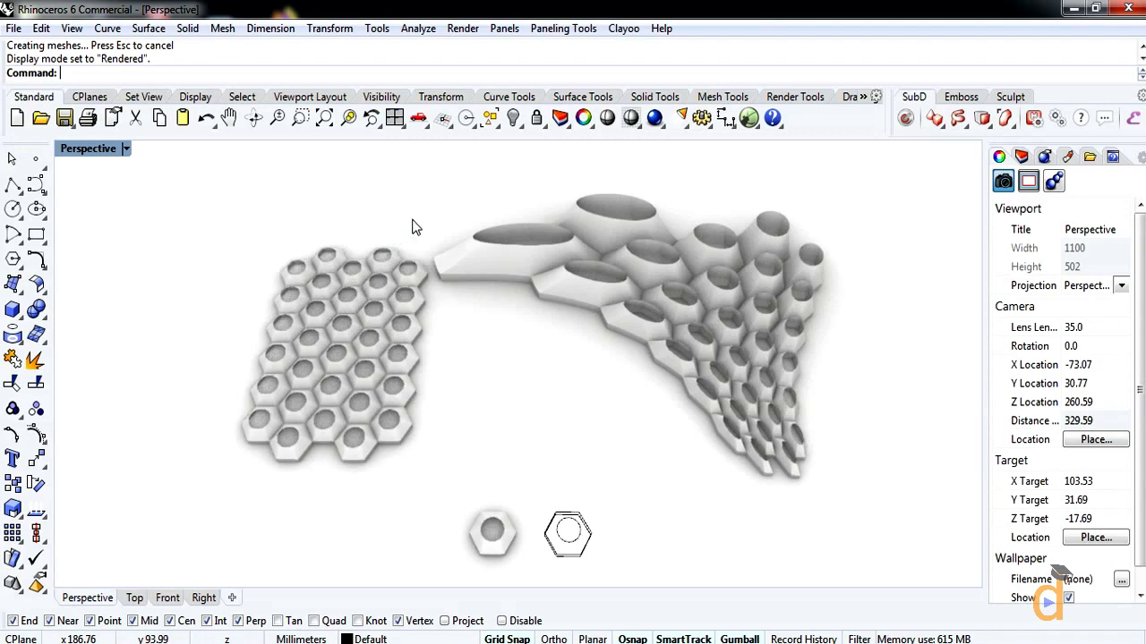
Move the undeformed hexagon array along Y, farther away from the deformed copy, and clear the selection
left_click_drag(409, 224, 208, 459)
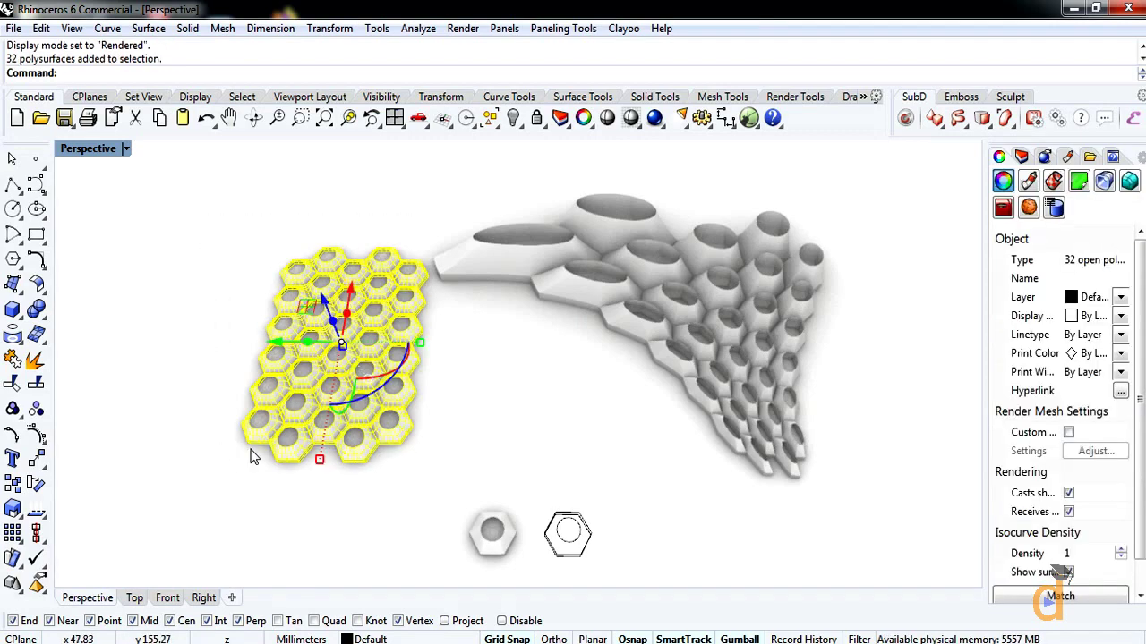
left_click_drag(271, 339, 205, 343)
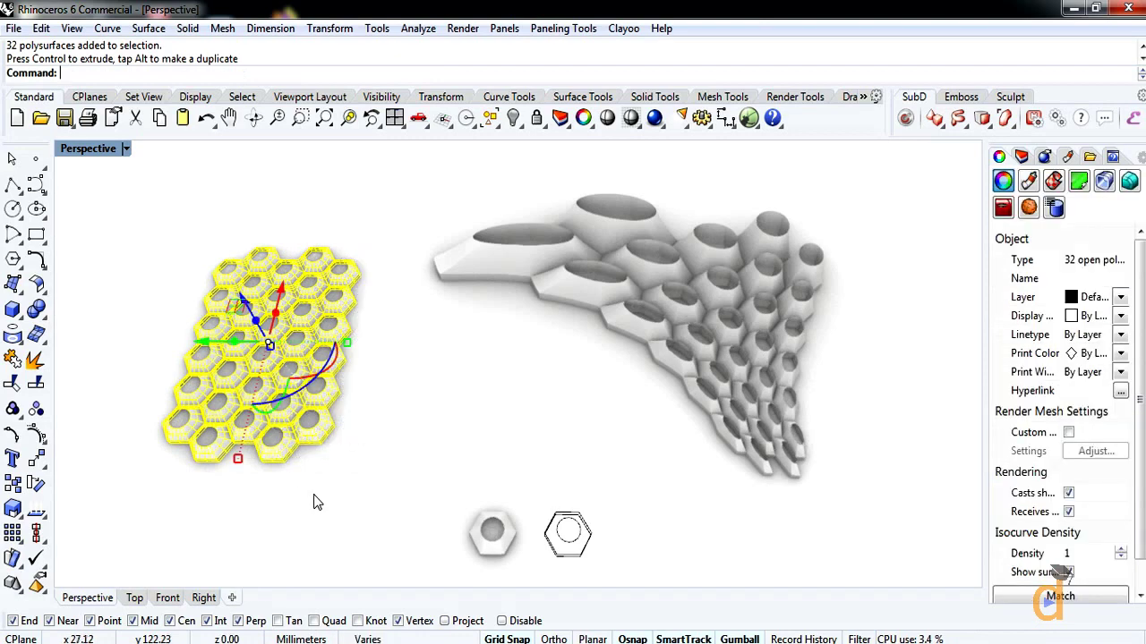
left_click(316, 502)
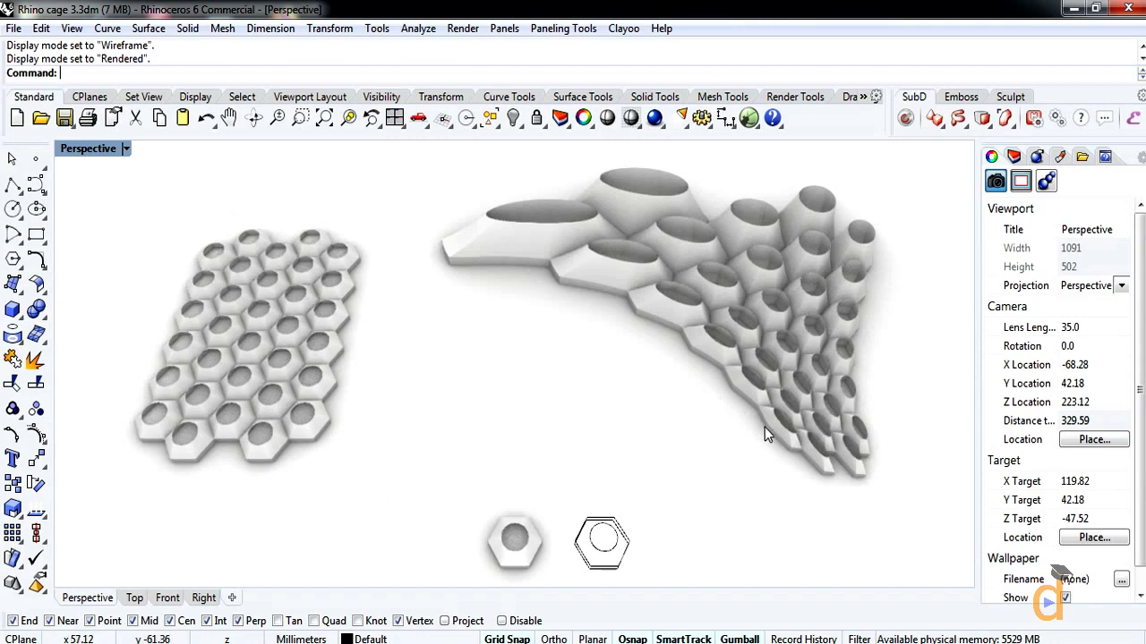
Assign the existing Plastic (2) material to all the deformed hexagons and clear the selection
right_click_drag(765, 427, 780, 475)
scroll(645, 400, "down", 2)
scroll(658, 429, "down", 1)
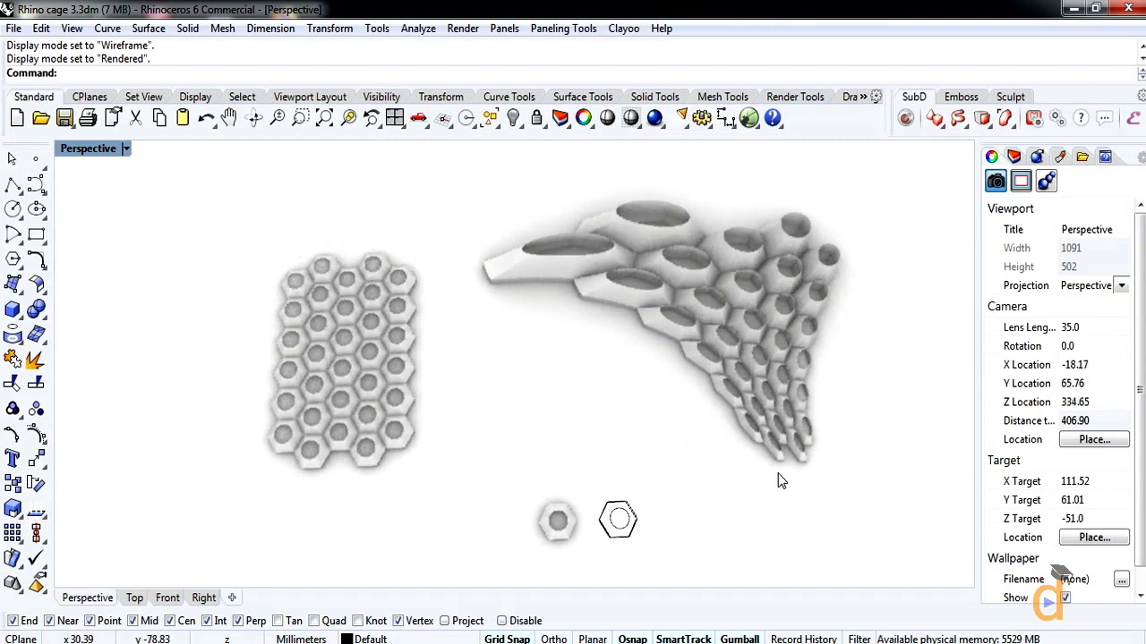
left_click_drag(886, 191, 899, 482)
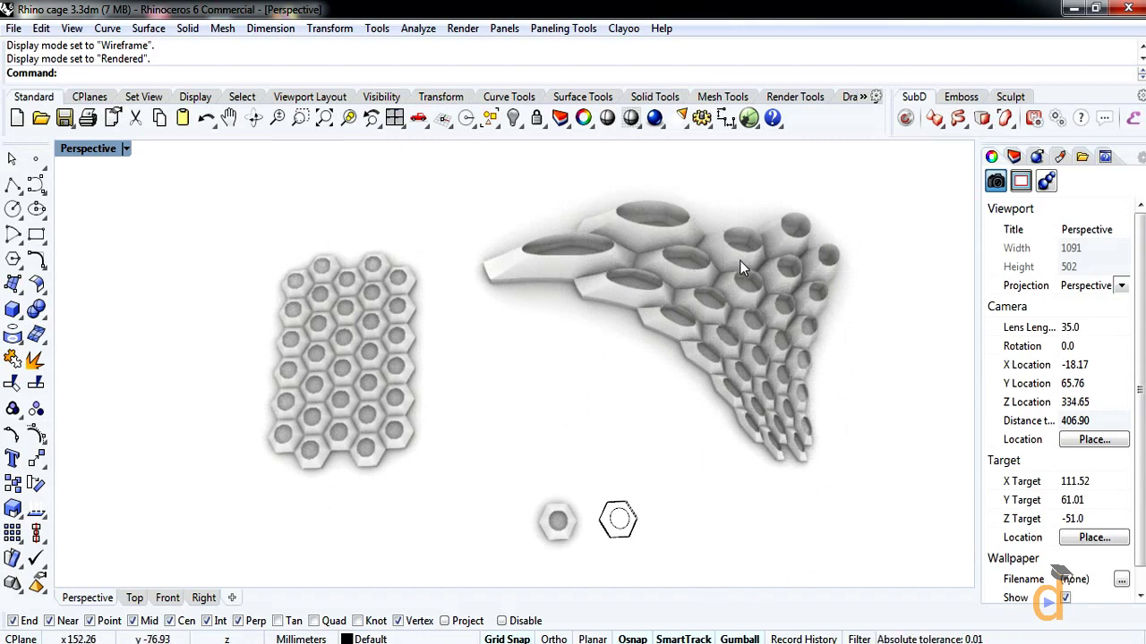
left_click_drag(865, 187, 530, 447)
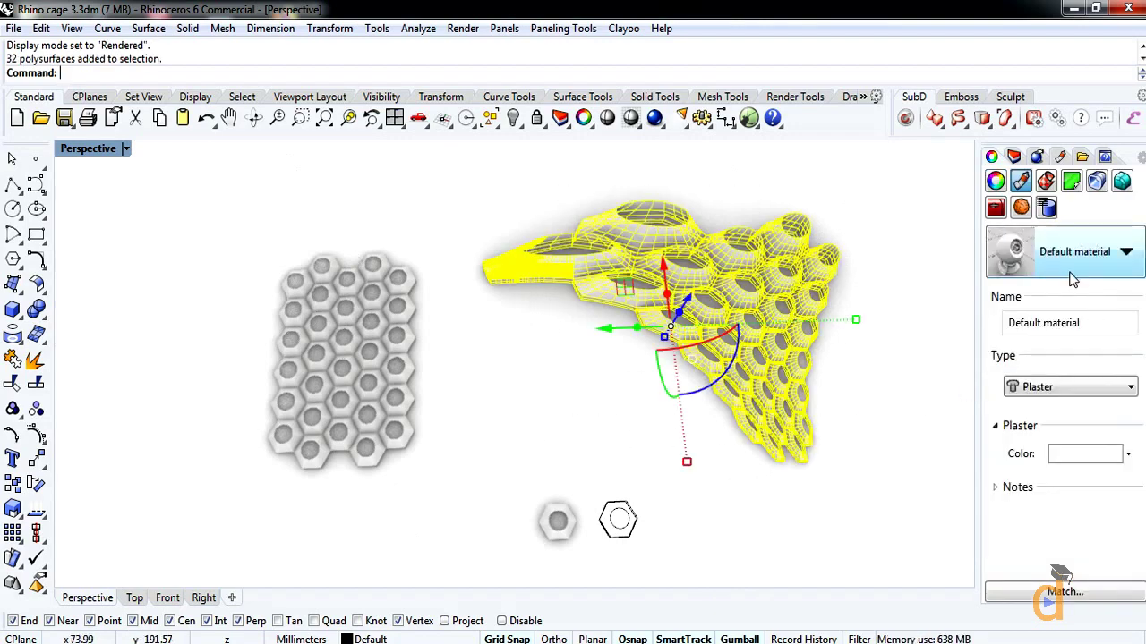
left_click(1074, 268)
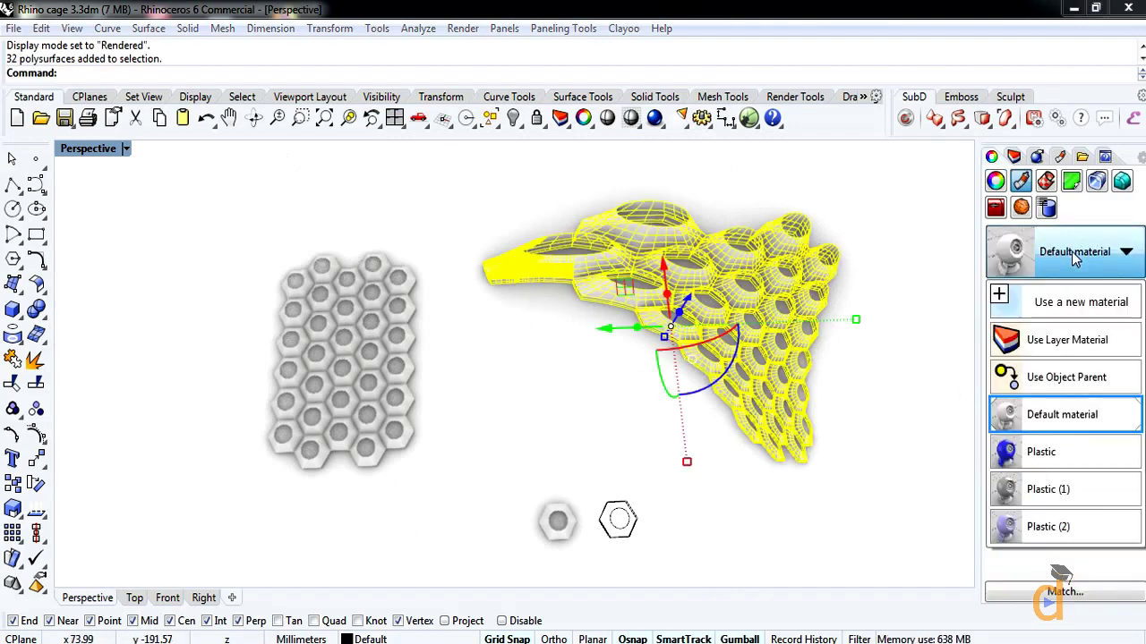
left_click(1042, 529)
left_click(834, 503)
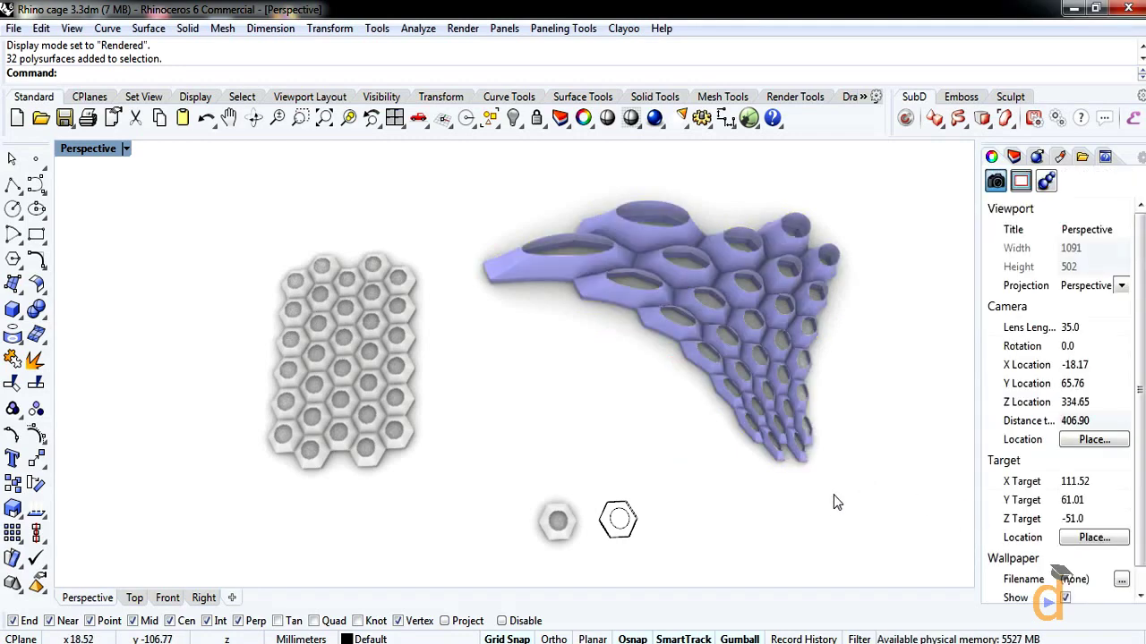
right_click_drag(781, 501, 845, 391)
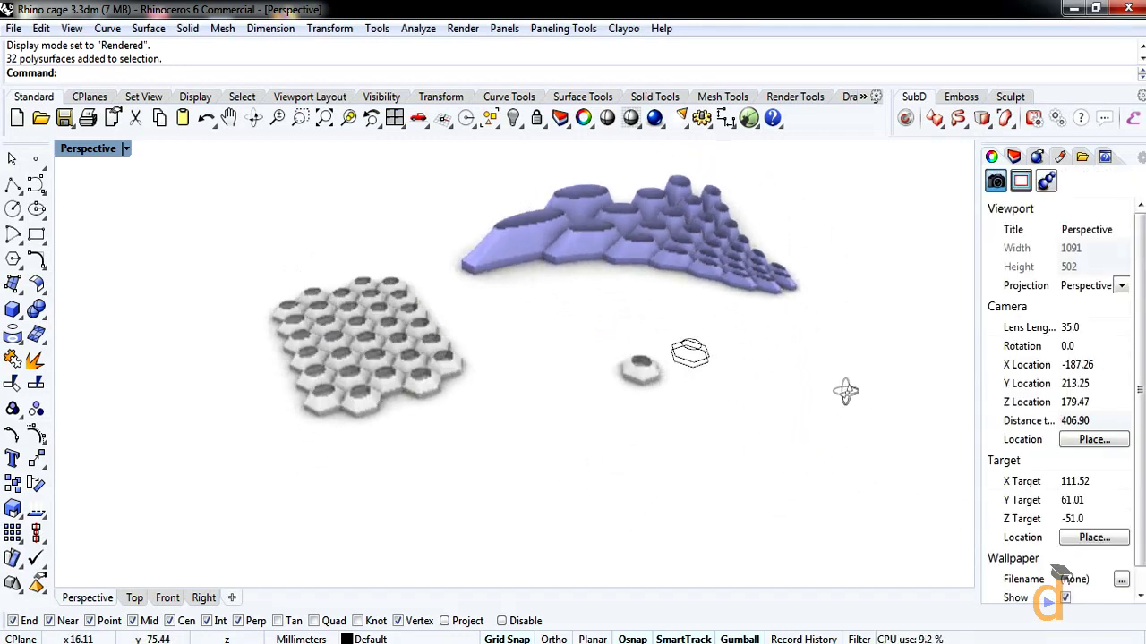
scroll(529, 188, "up", 3)
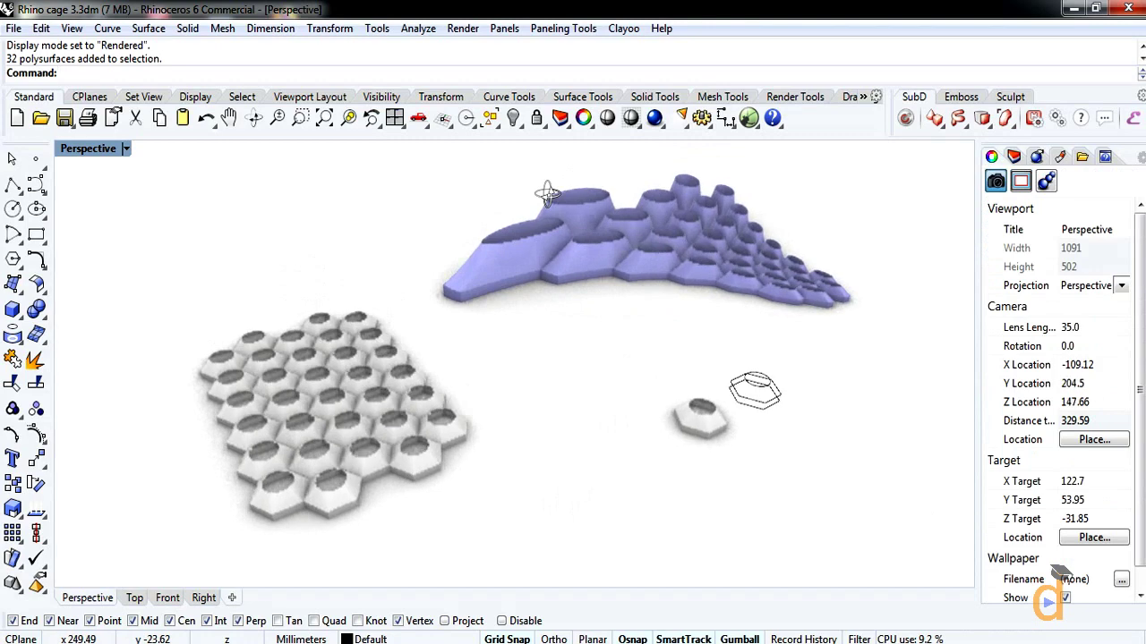
right_click_drag(632, 299, 407, 270)
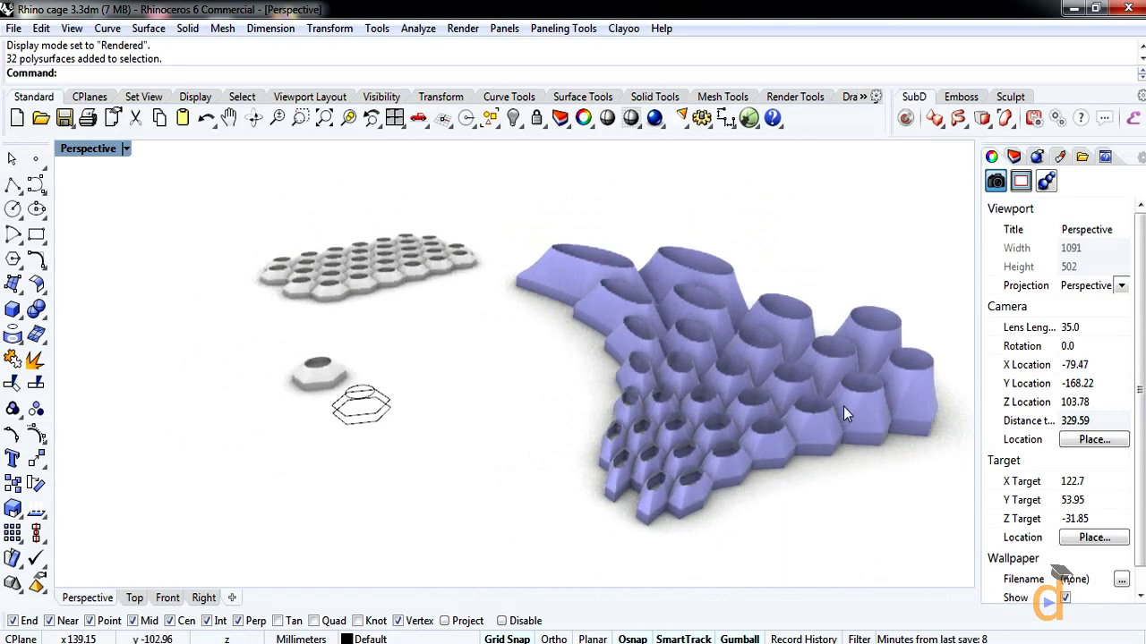
right_click_drag(843, 406, 873, 337)
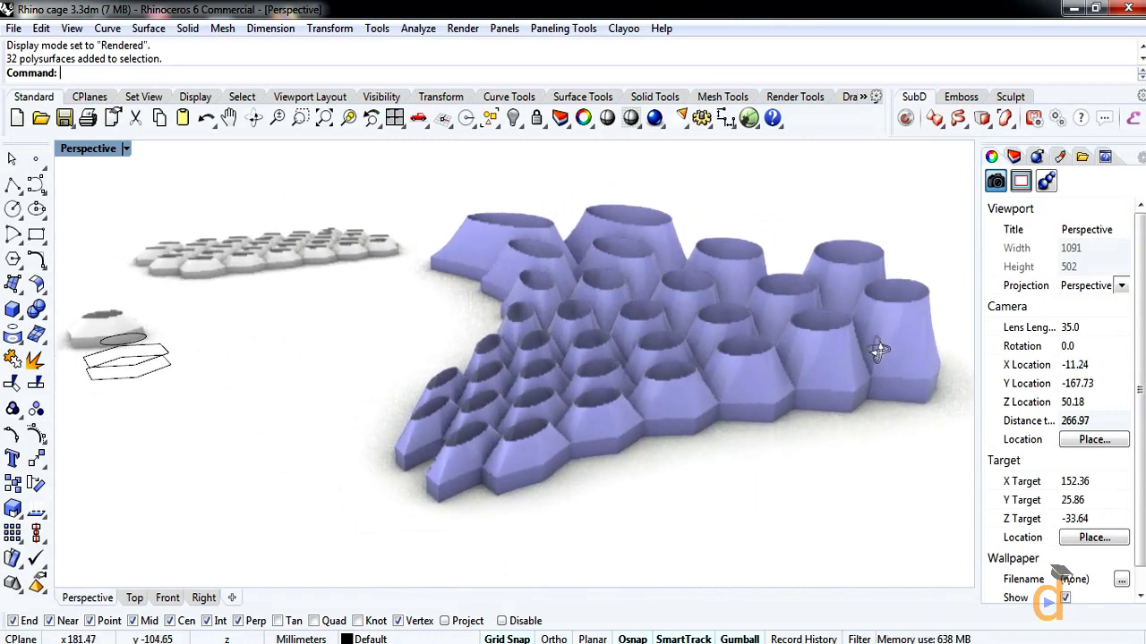